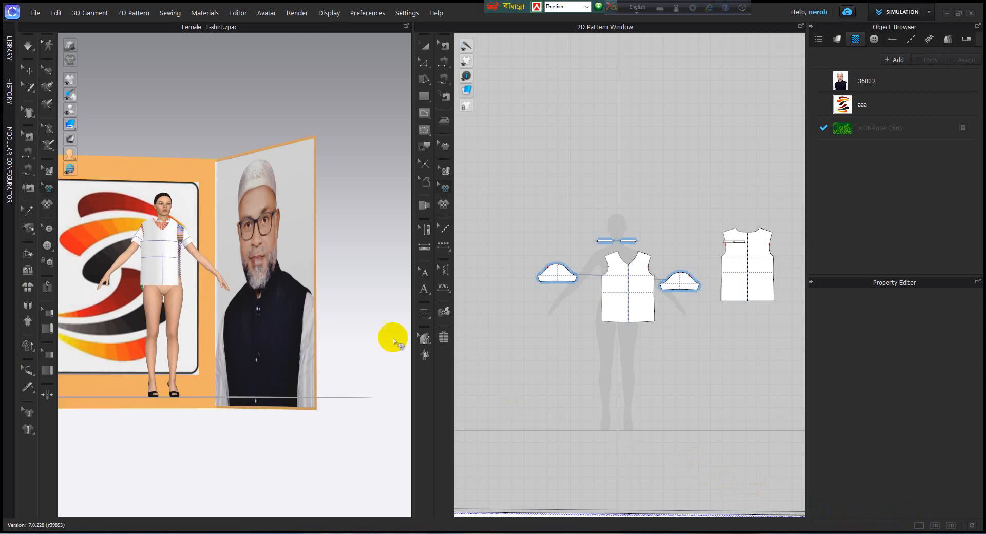
Step: Display the 3D garment and 2D pattern windows side by side and examine the avatar, T-shirt pieces and banner pattern
scroll(271, 281, "down", 5)
middle_click_drag(247, 286, 289, 307)
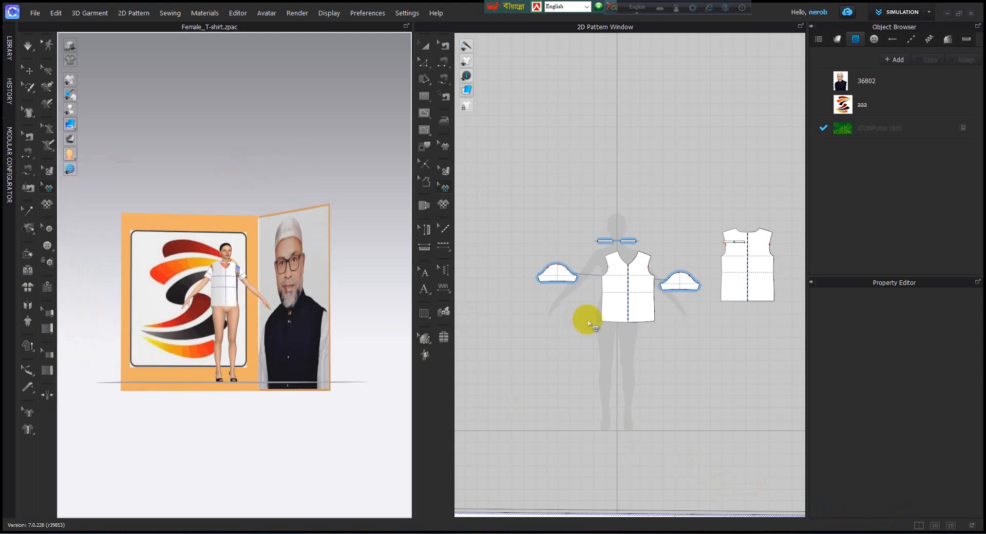
scroll(620, 301, "up", 5)
scroll(652, 333, "down", 5)
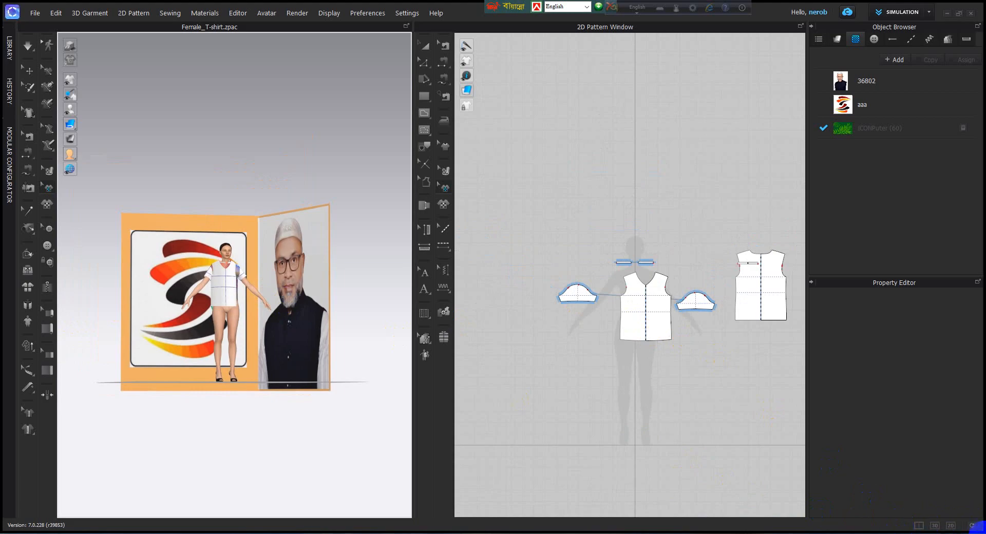
left_click(919, 526)
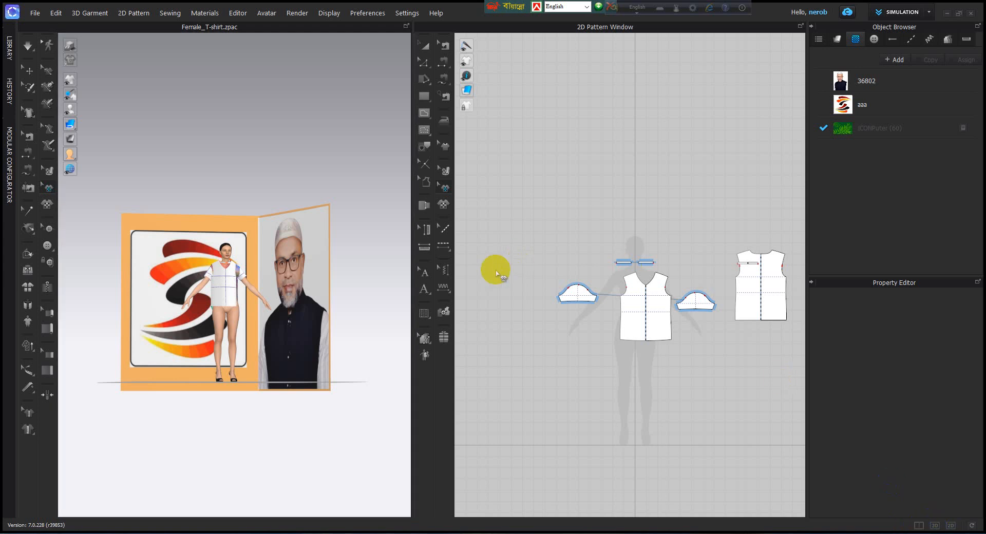
scroll(569, 313, "down", 5)
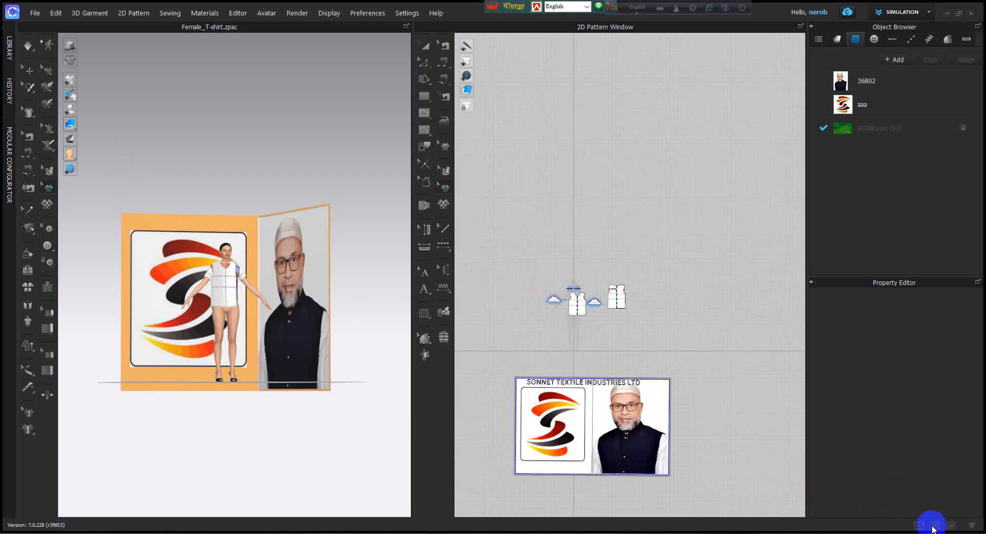
scroll(577, 381, "up", 5)
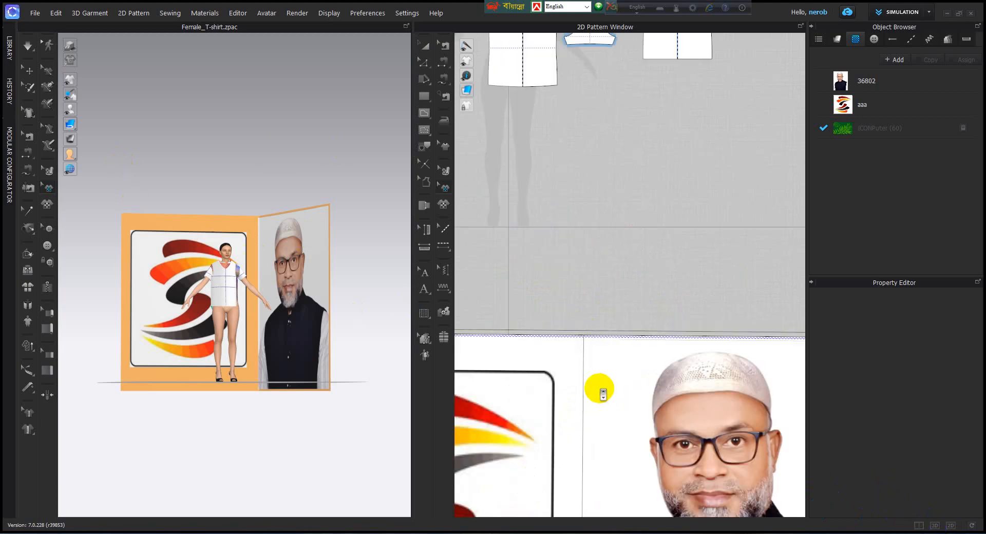
scroll(597, 280, "down", 3)
scroll(609, 334, "down", 3)
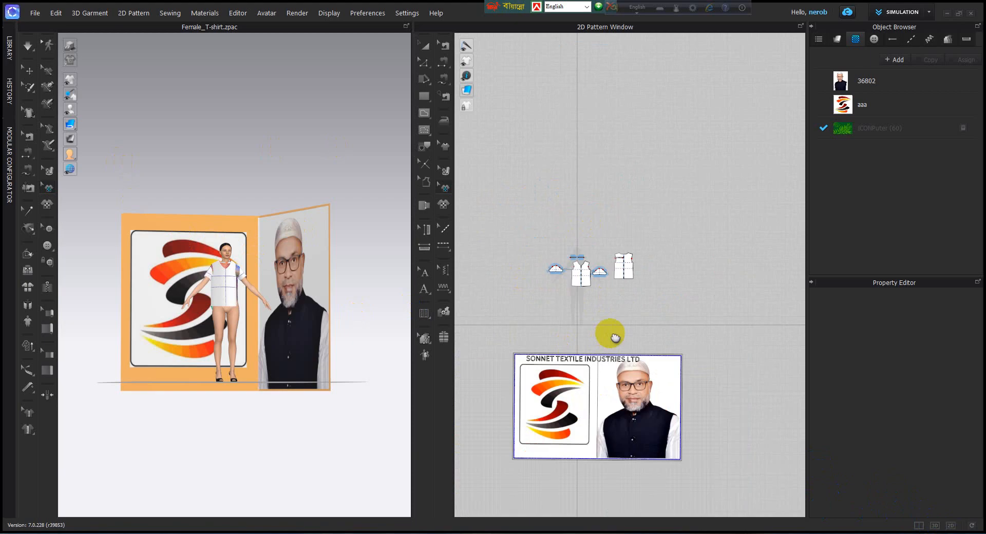
scroll(583, 267, "up", 1)
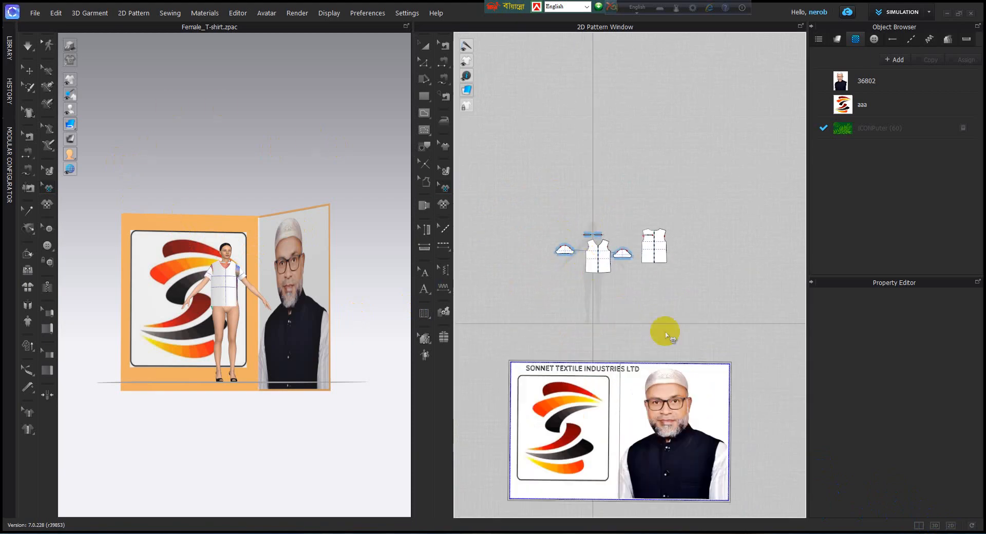
Step: Show only the 3D garment window and inspect the dressed avatar in front of the banner
left_click(935, 524)
scroll(451, 390, "down", 2)
scroll(449, 352, "up", 3)
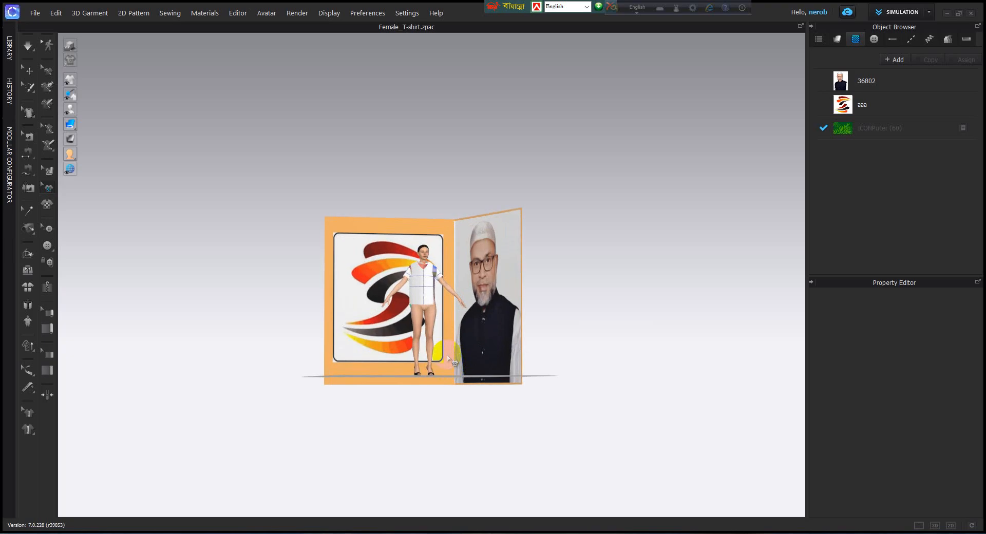
scroll(450, 351, "up", 1)
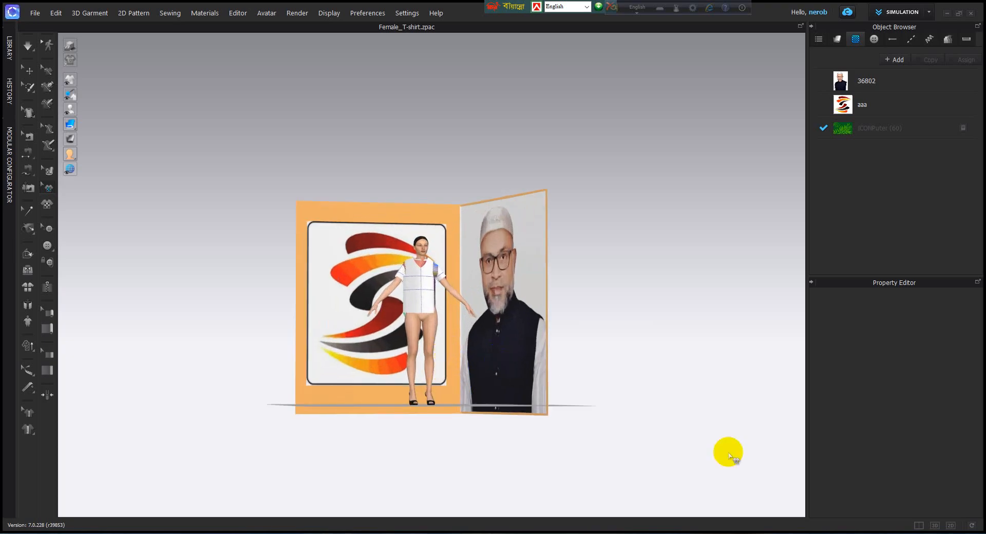
Step: Show only the 2D pattern window and examine the T-shirt front, back, sleeve and collar pieces and the banner
left_click(950, 525)
scroll(497, 385, "down", 3)
right_click_drag(497, 384, 489, 259)
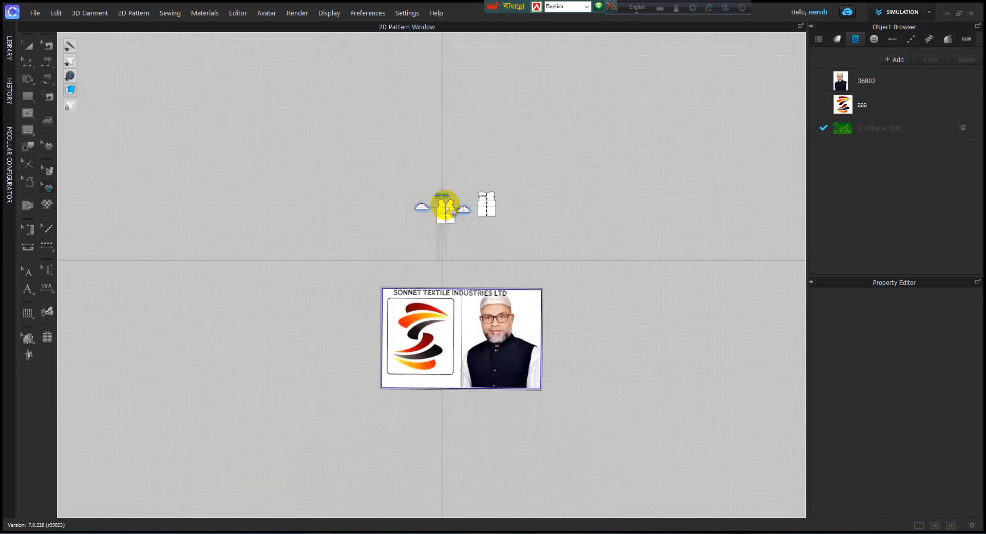
scroll(423, 273, "up", 3)
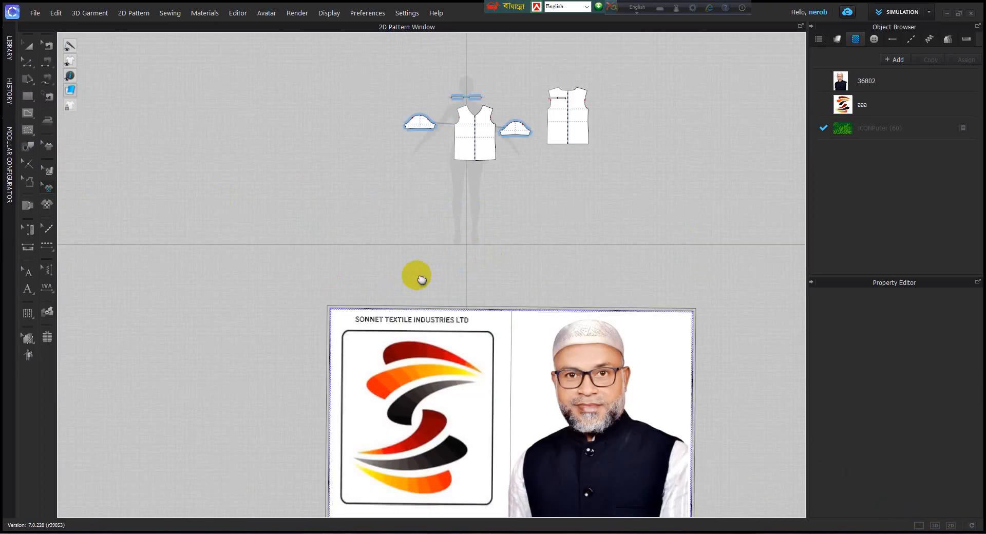
scroll(392, 231, "up", 3)
scroll(403, 237, "down", 3)
scroll(435, 239, "up", 3)
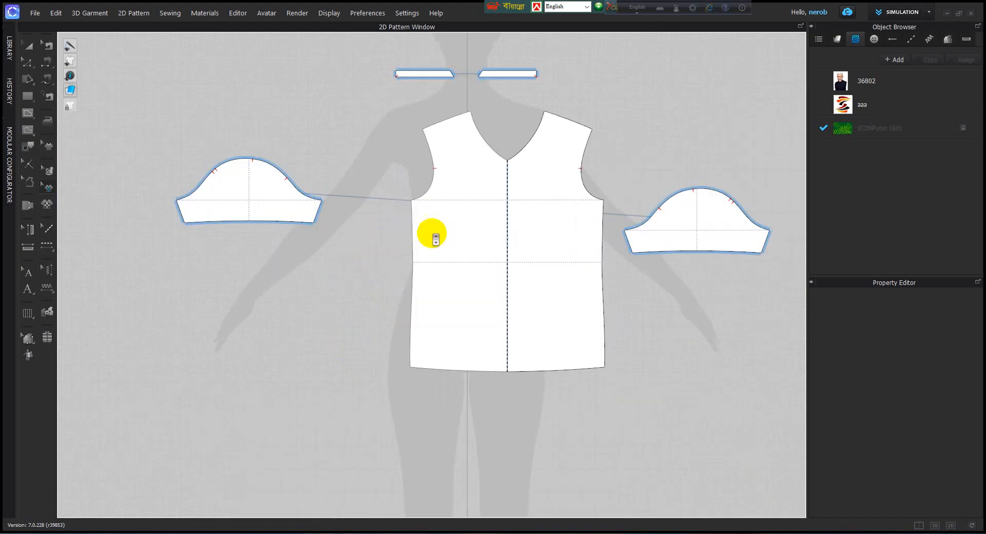
middle_click_drag(384, 261, 242, 328)
scroll(517, 324, "down", 3)
middle_click_drag(516, 323, 464, 260)
scroll(588, 361, "up", 4)
scroll(509, 376, "down", 3)
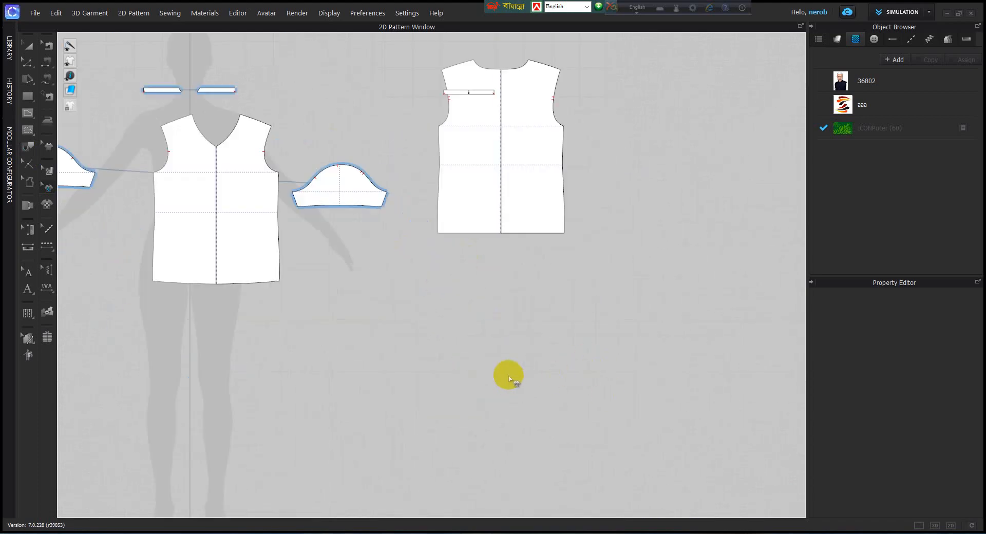
scroll(508, 375, "down", 3)
middle_click_drag(518, 374, 642, 329)
scroll(509, 358, "down", 5)
middle_click_drag(519, 325, 545, 267)
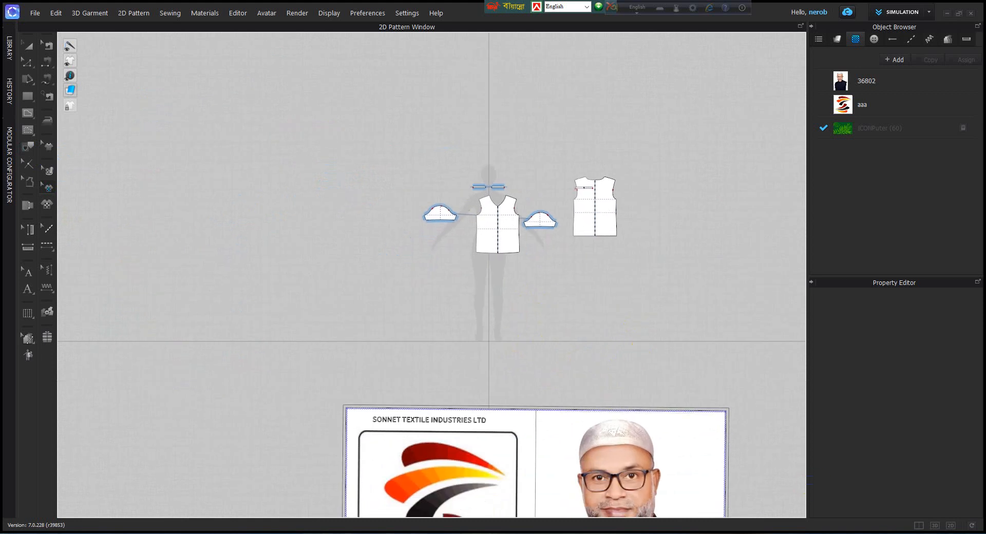
Step: Switch from the 2D pattern view back to the 3D-only view and look over the whole scene
left_click(935, 526)
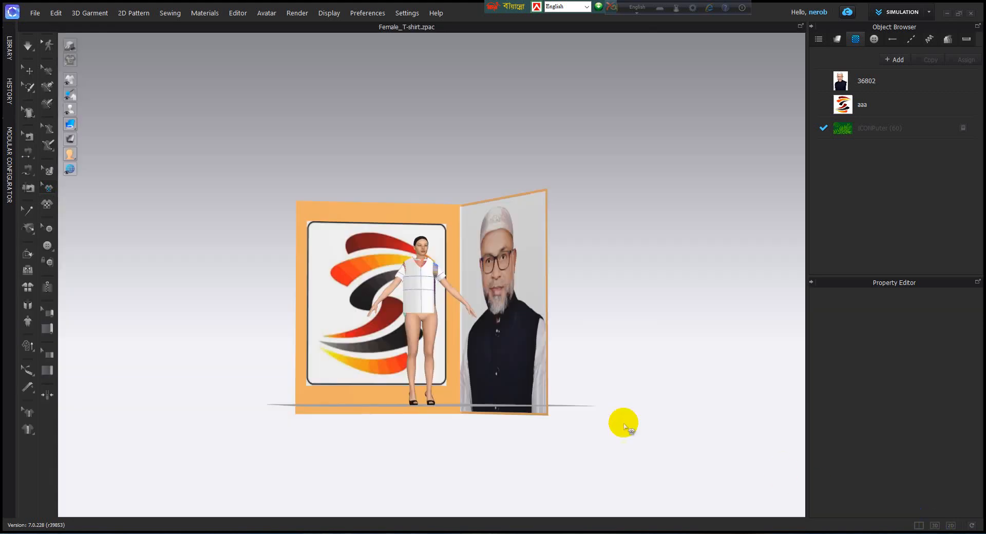
scroll(556, 381, "down", 1)
middle_click_drag(556, 379, 610, 296)
scroll(598, 266, "up", 1)
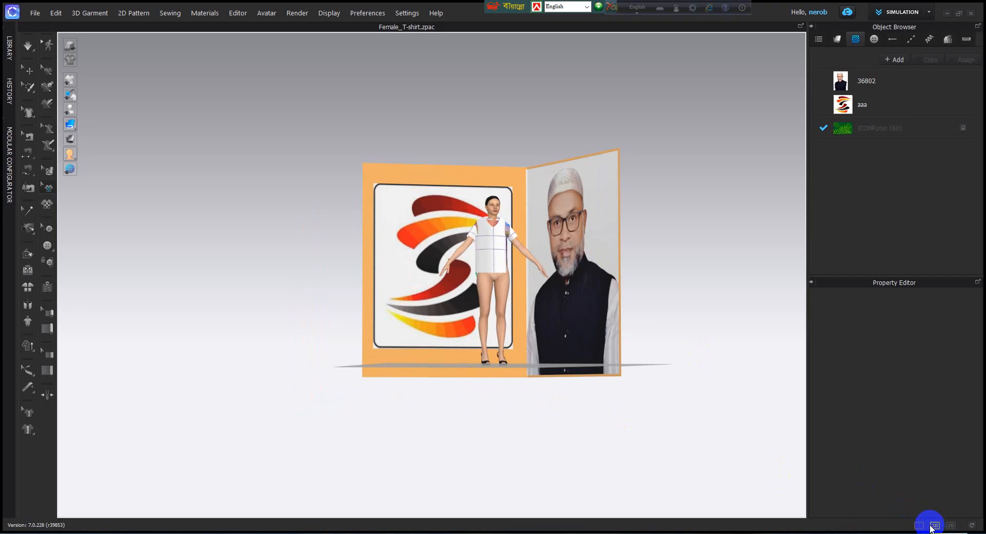
Step: Reset the window layout and expand the Library, History and Modular Configurator panels
left_click(972, 526)
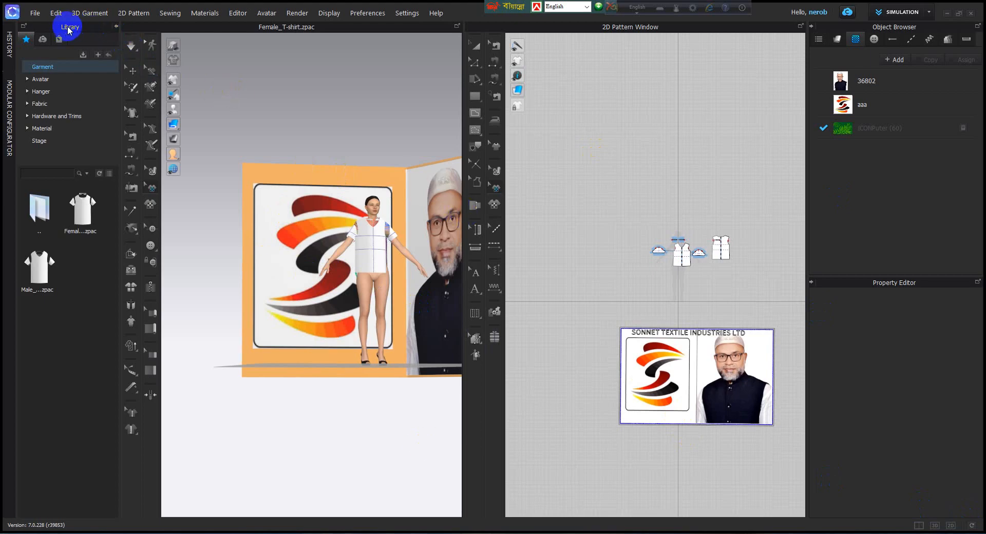
left_click(9, 44)
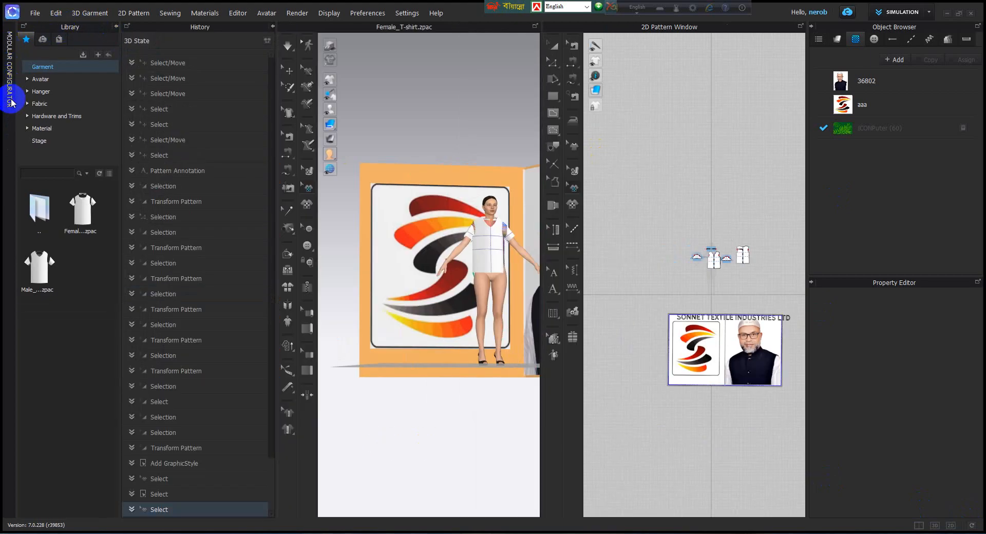
left_click(9, 78)
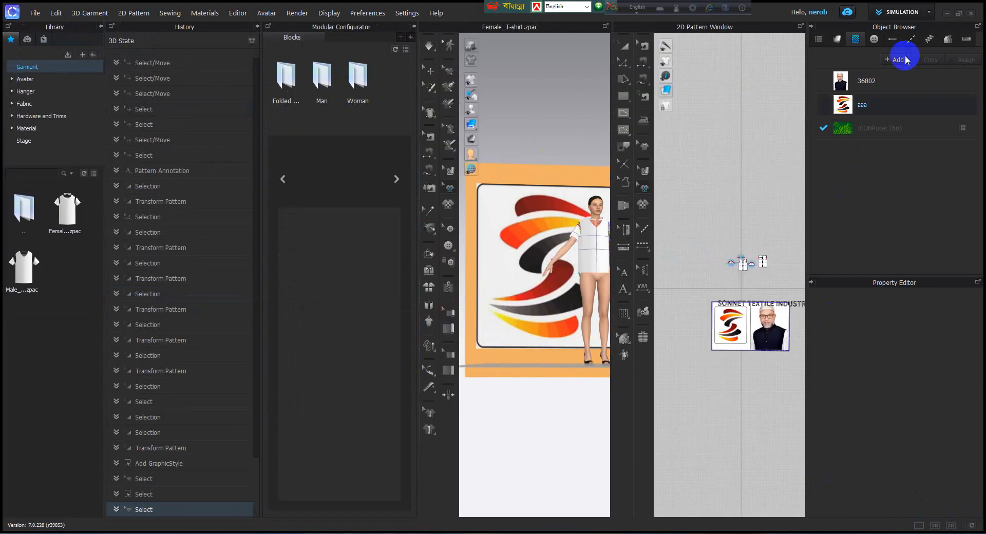
Step: Collapse the Object Browser, Modular Configurator and History panels
left_click(813, 25)
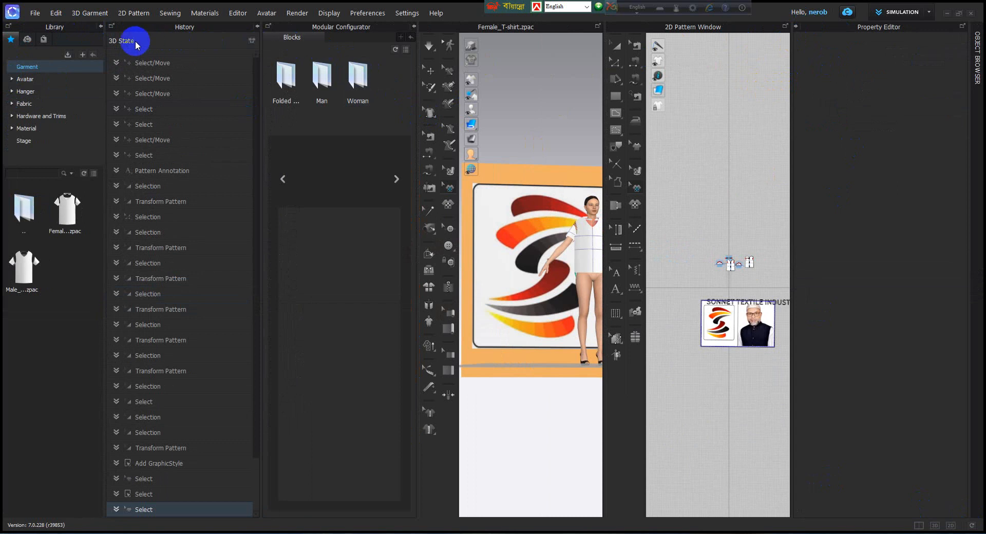
left_click(412, 26)
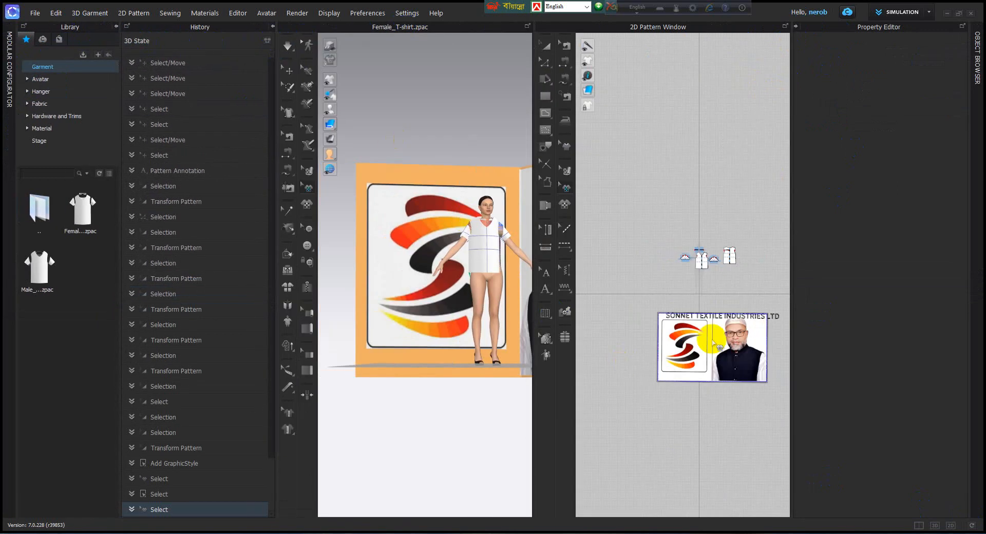
left_click(273, 27)
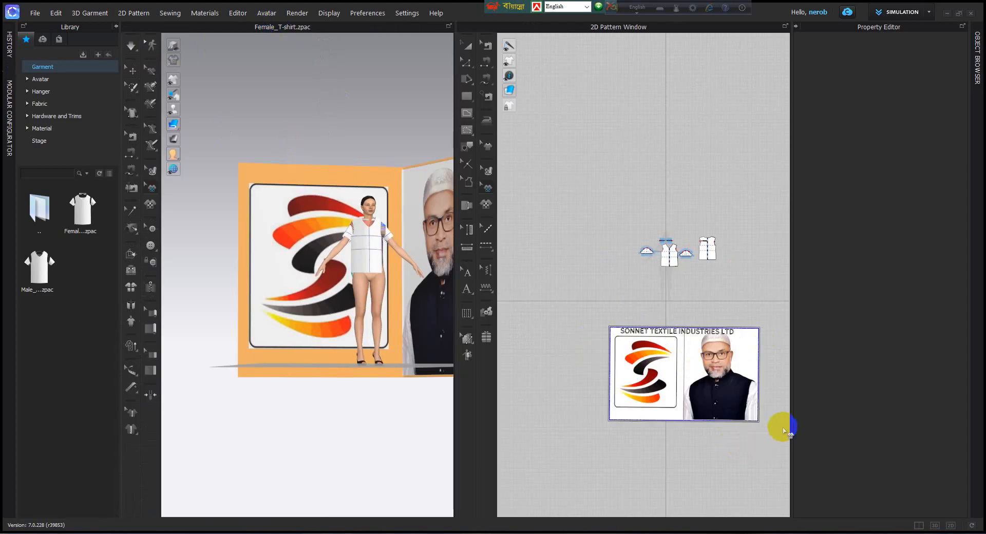
Step: Reset the window layout to restore the Object Browser beside the Property Editor, and fit the avatar and banner in the 3D view
left_click(972, 525)
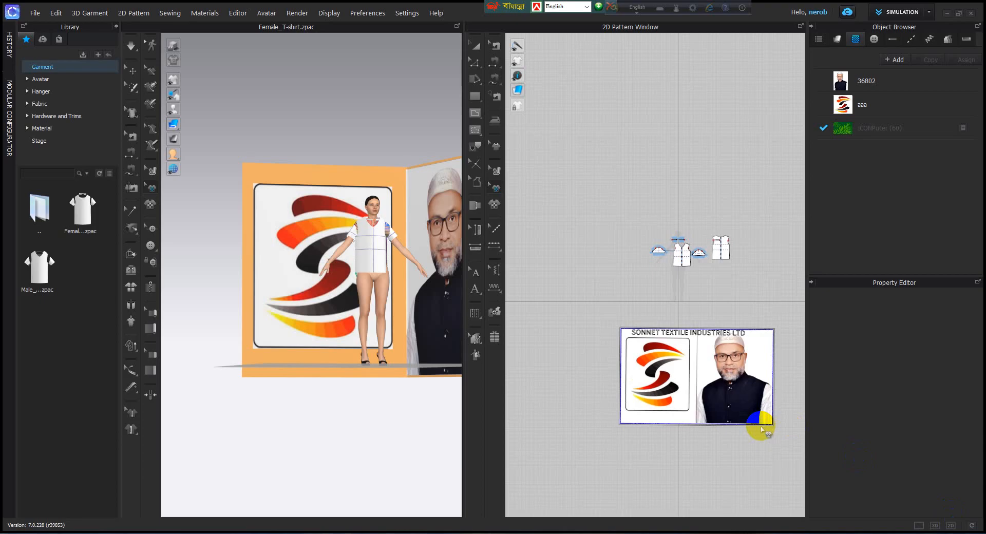
scroll(411, 264, "down", 2)
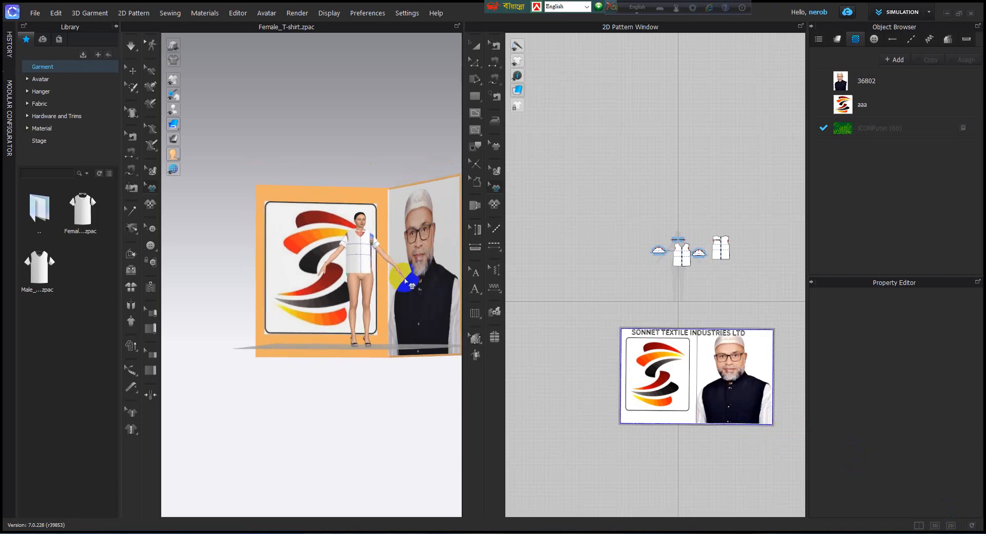
middle_click_drag(411, 280, 343, 327)
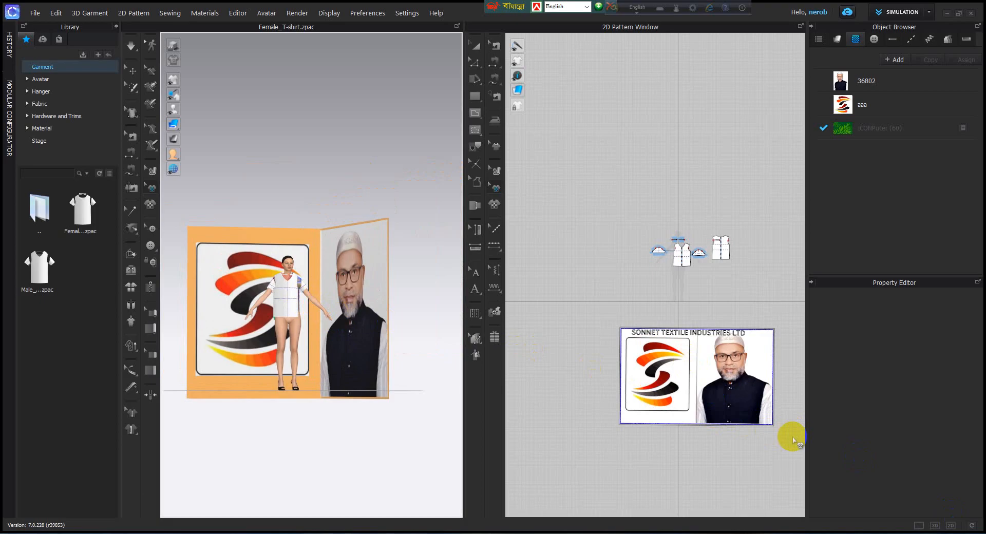
Step: Inspect the T-shirt pattern pieces in a 2D-only view, and return to the side-by-side 3D and 2D layout
left_click(950, 525)
middle_click_drag(578, 402, 484, 286)
scroll(484, 288, "down", 2)
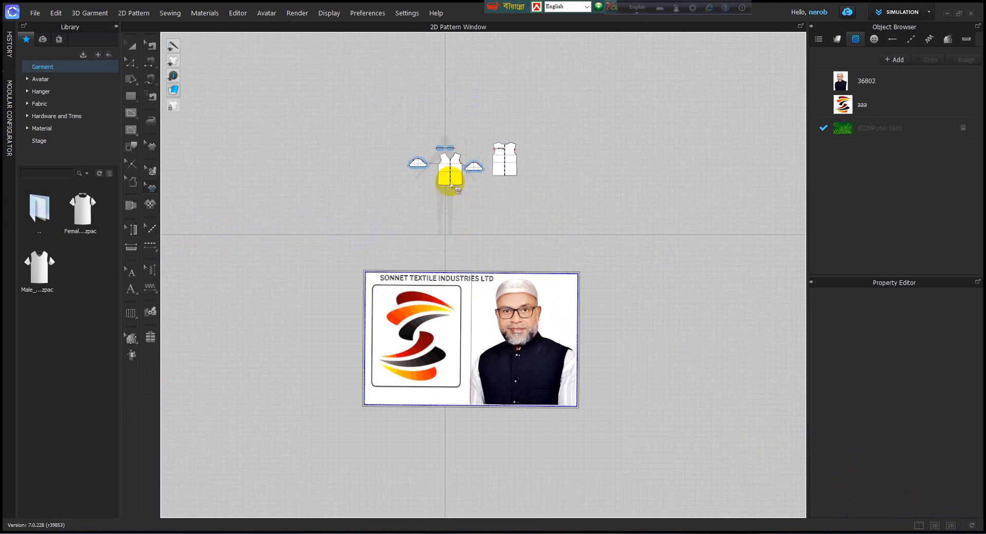
middle_click_drag(464, 187, 485, 263)
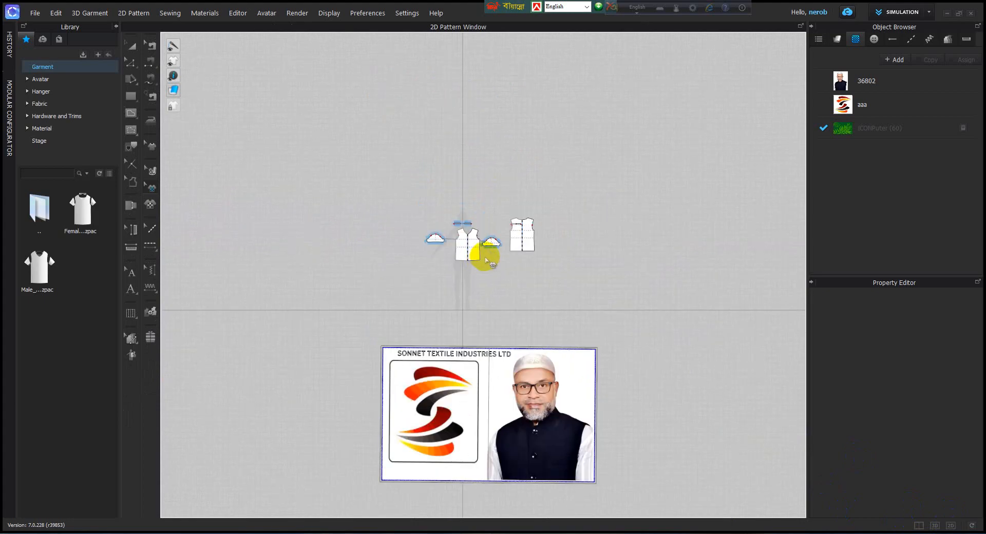
scroll(491, 248, "up", 4)
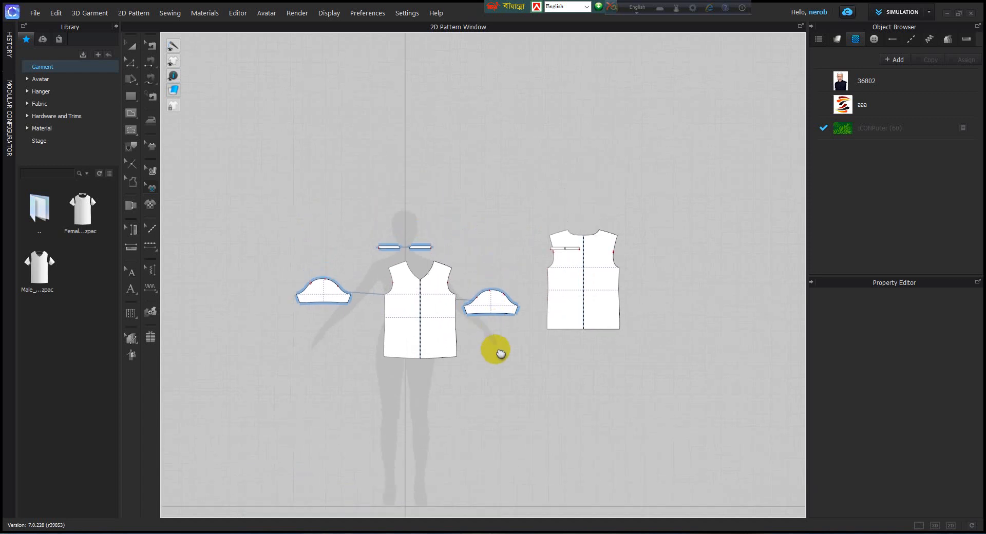
scroll(475, 320, "up", 4)
scroll(482, 328, "down", 4)
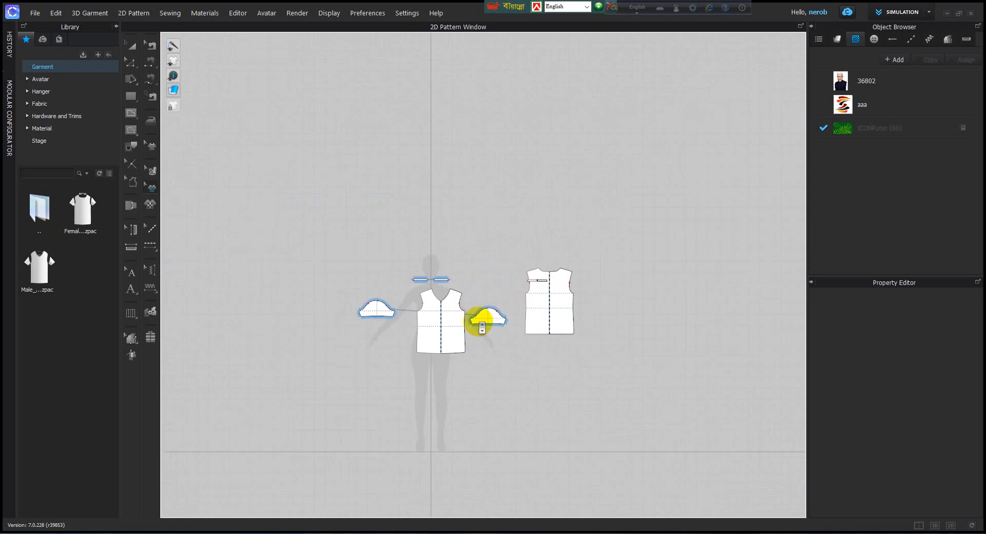
scroll(481, 328, "down", 2)
scroll(506, 286, "up", 6)
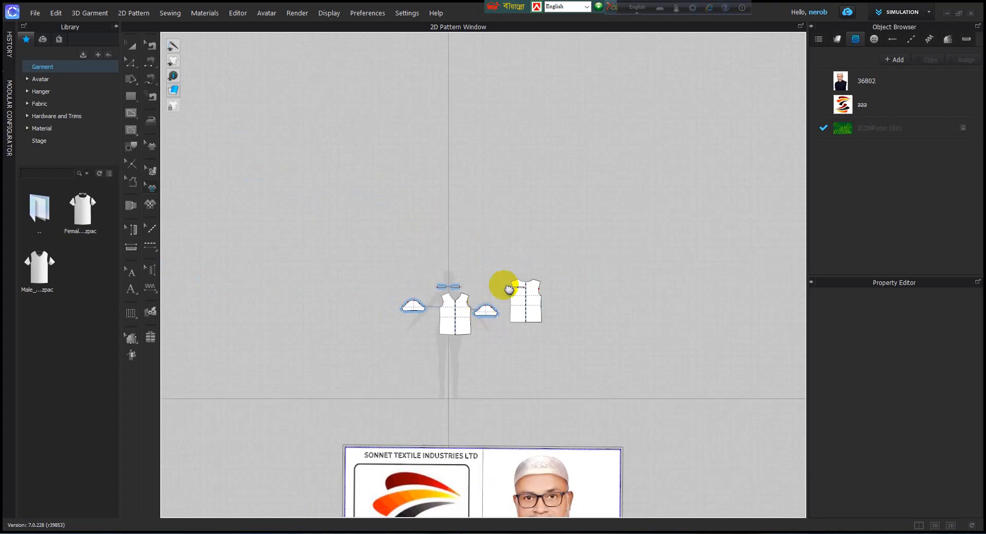
scroll(535, 265, "up", 3)
scroll(532, 263, "down", 2)
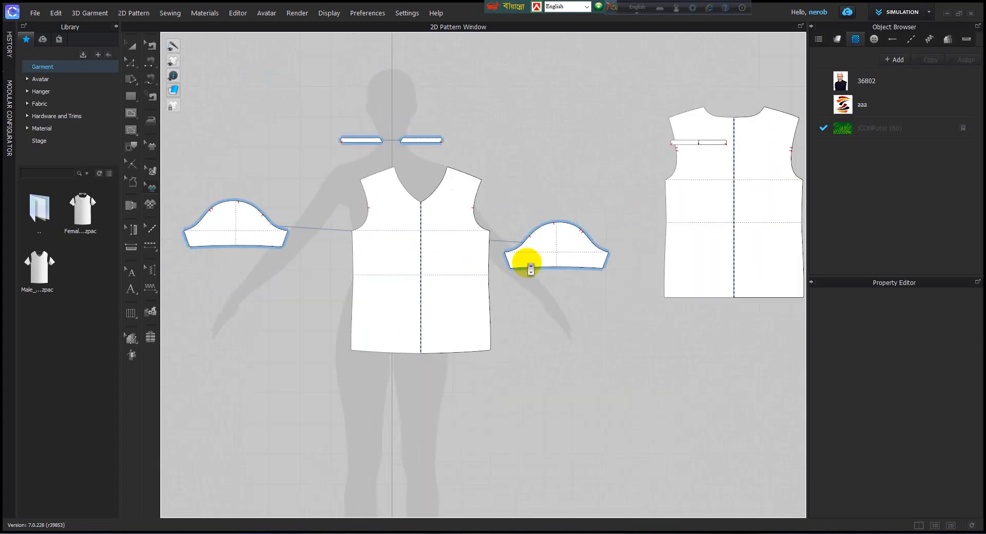
scroll(530, 268, "down", 2)
scroll(529, 265, "up", 4)
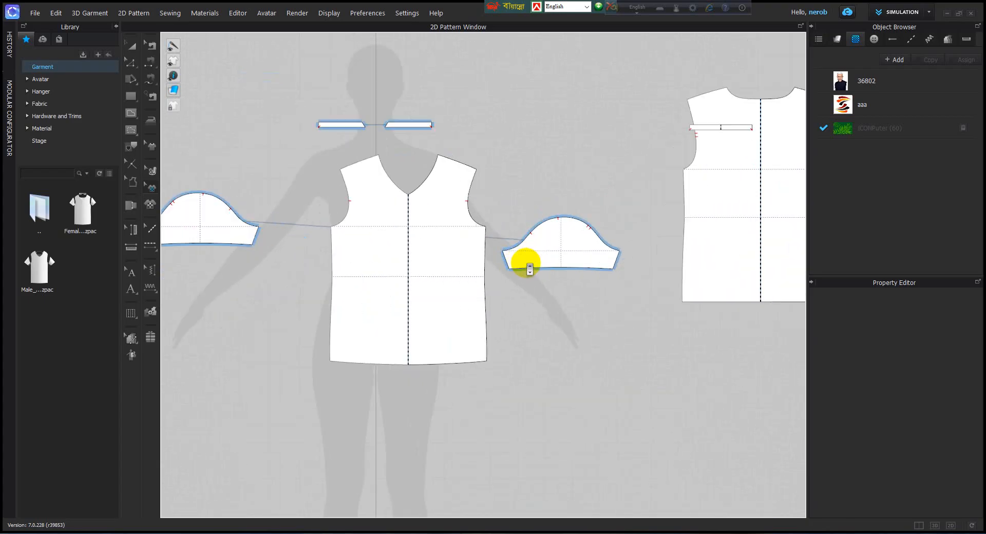
scroll(524, 265, "down", 5)
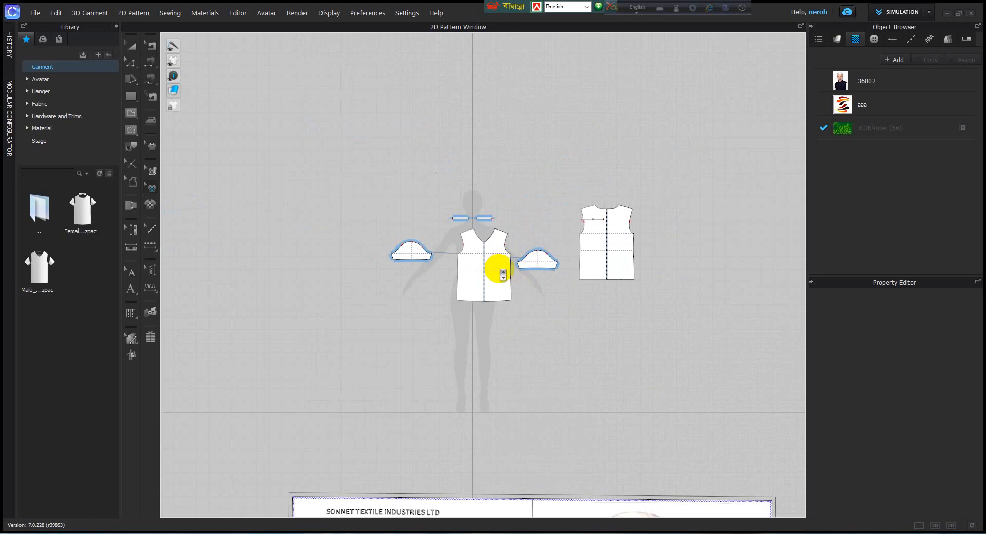
scroll(503, 273, "down", 4)
scroll(506, 277, "up", 5)
scroll(504, 279, "up", 5)
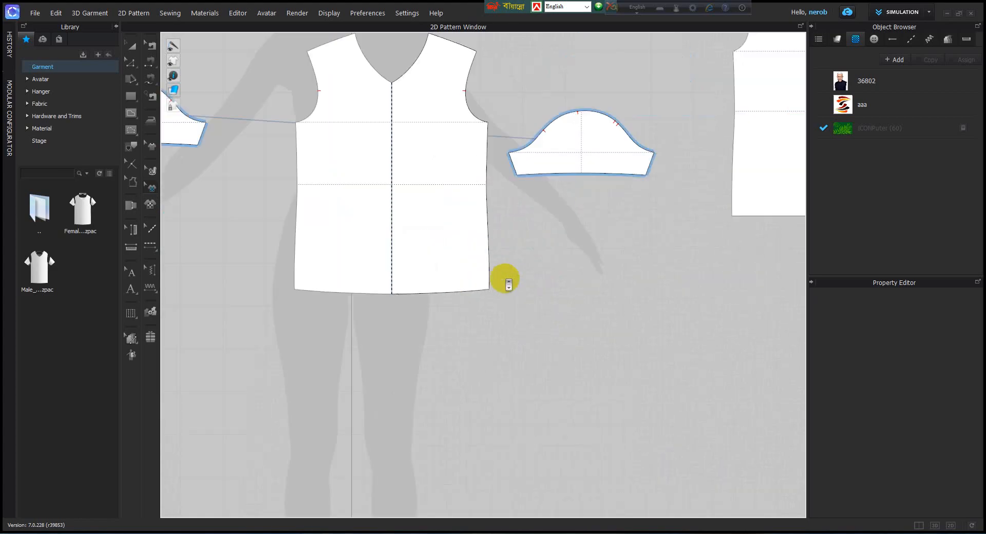
scroll(508, 293, "down", 3)
left_click(918, 526)
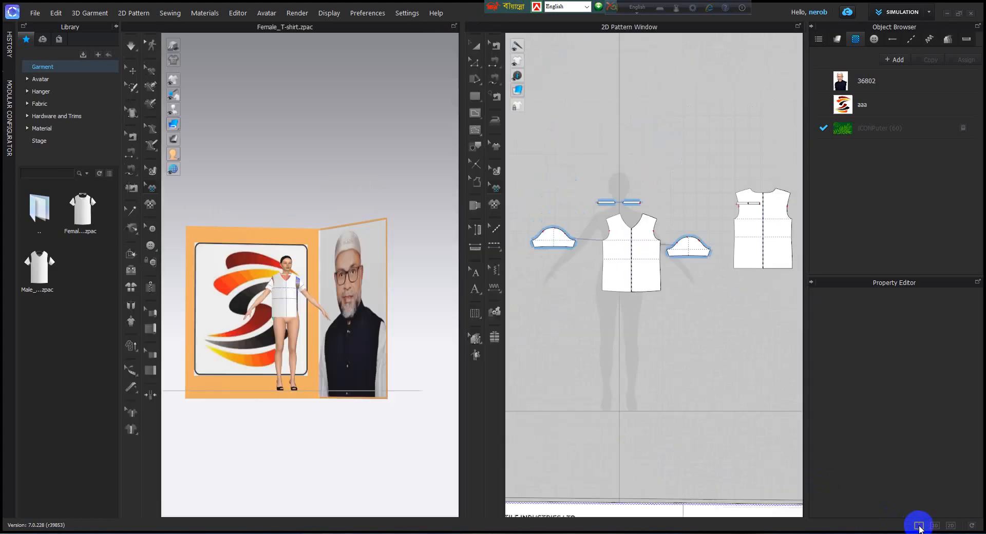
Step: Examine the dressed avatar up close in a 3D-only view, and return to the side-by-side 3D and 2D layout
left_click(935, 525)
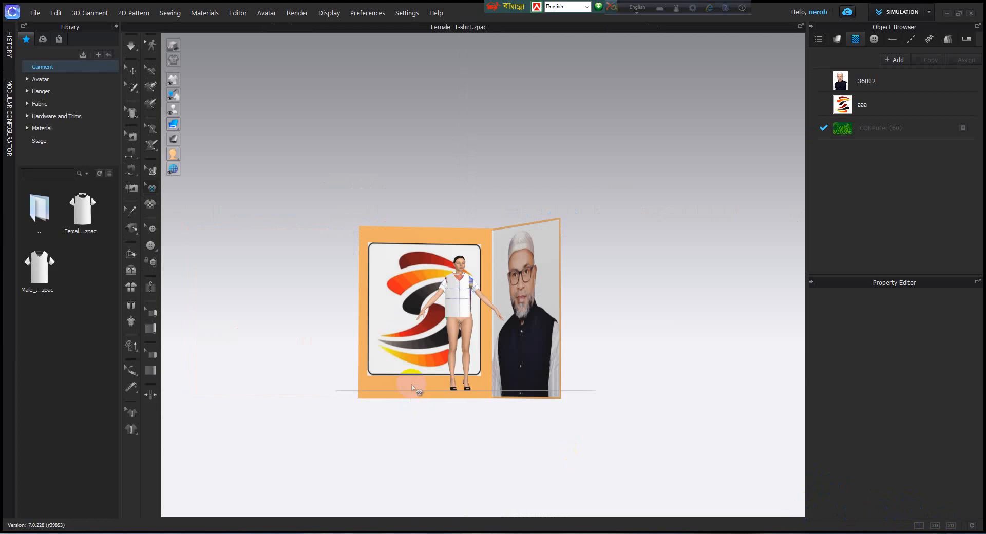
scroll(447, 354, "up", 6)
scroll(454, 354, "up", 4)
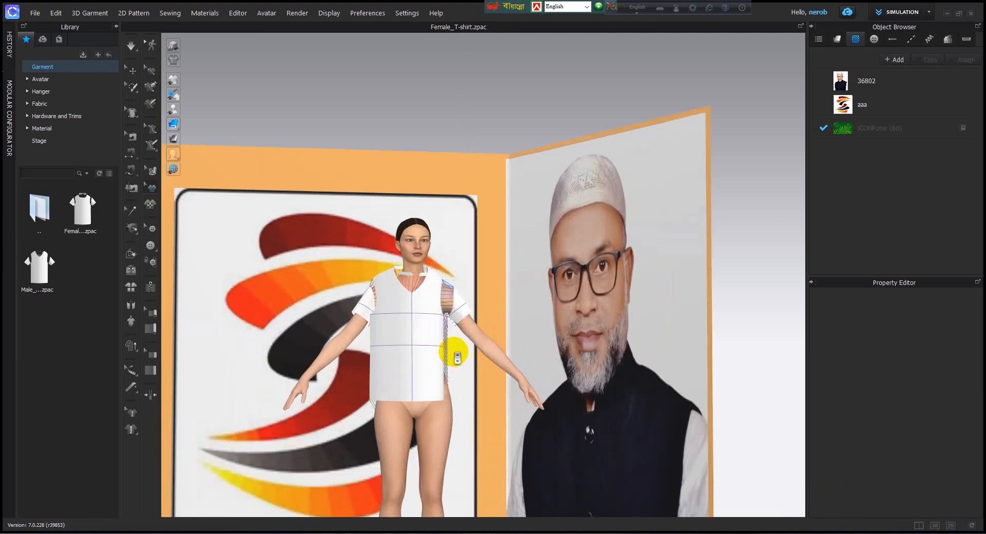
scroll(377, 309, "up", 6)
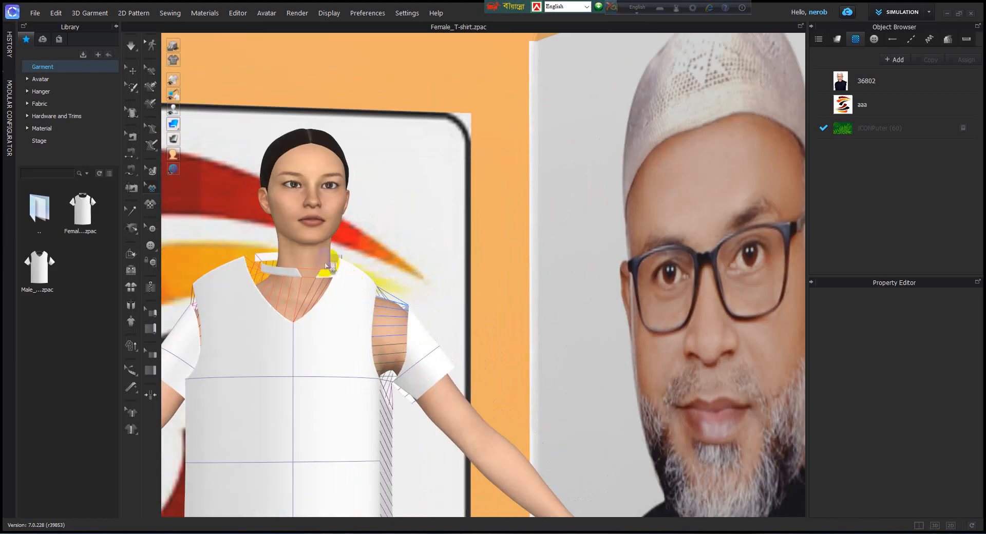
scroll(412, 298, "down", 10)
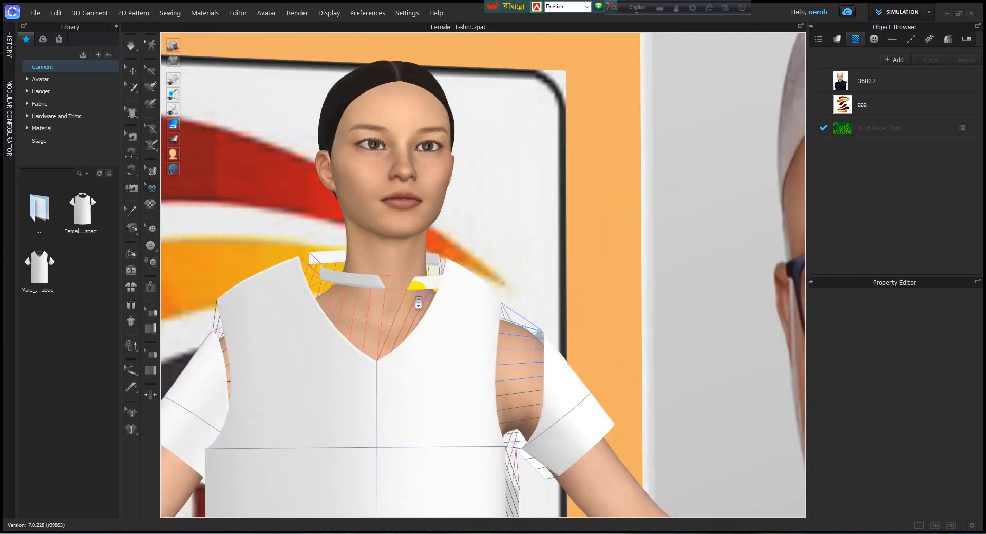
scroll(419, 301, "down", 3)
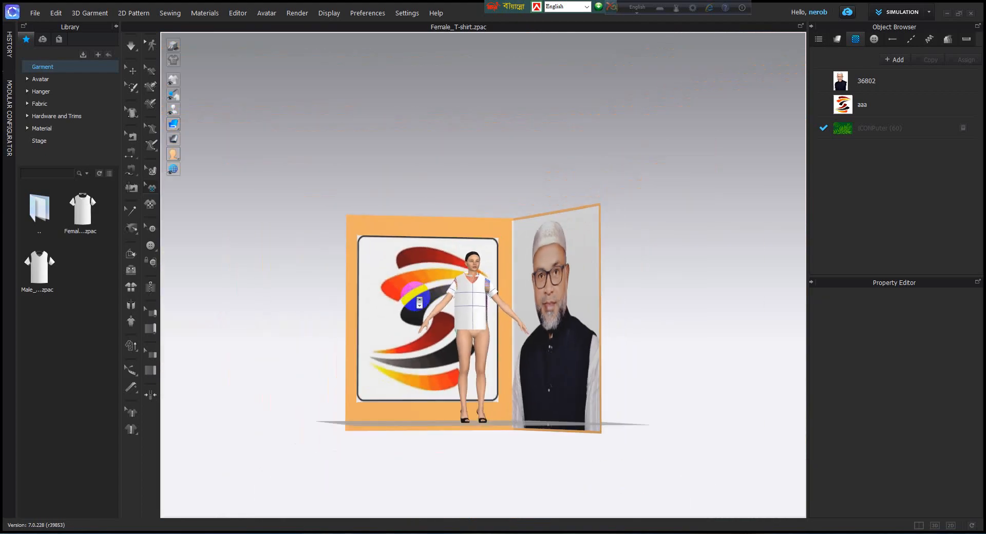
left_click(918, 525)
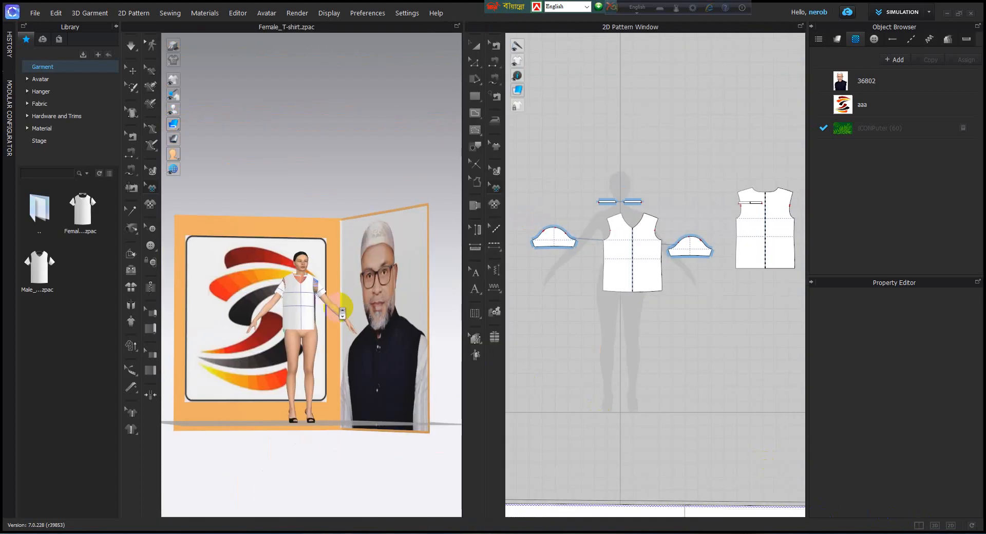
Step: Examine the front T-shirt pattern piece up close, and bring all pattern pieces back into view beside the 3D window
scroll(592, 260, "up", 5)
scroll(616, 267, "up", 3)
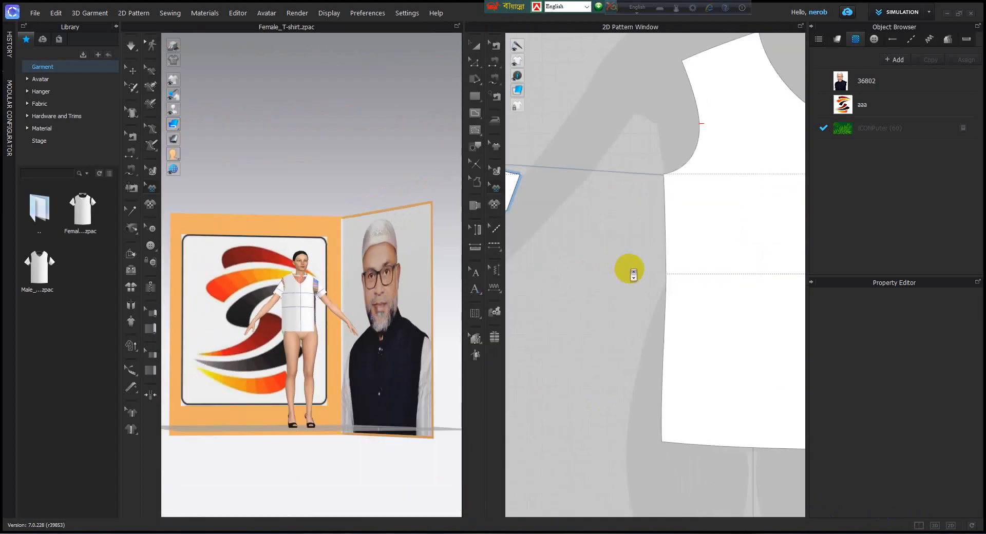
scroll(629, 269, "down", 7)
scroll(637, 313, "down", 3)
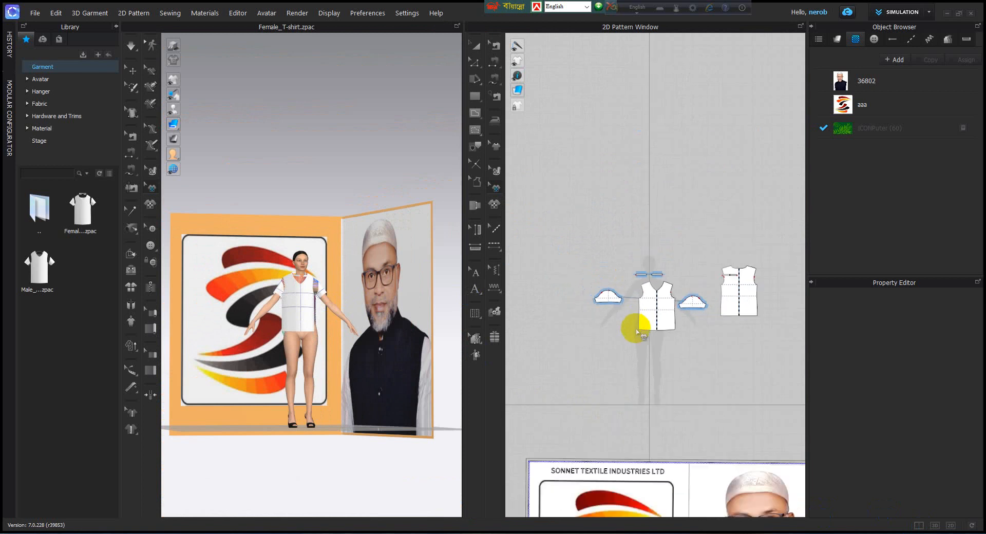
Step: Switch to the 2D-only view and reposition the view around the T-shirt pattern pieces
left_click(950, 525)
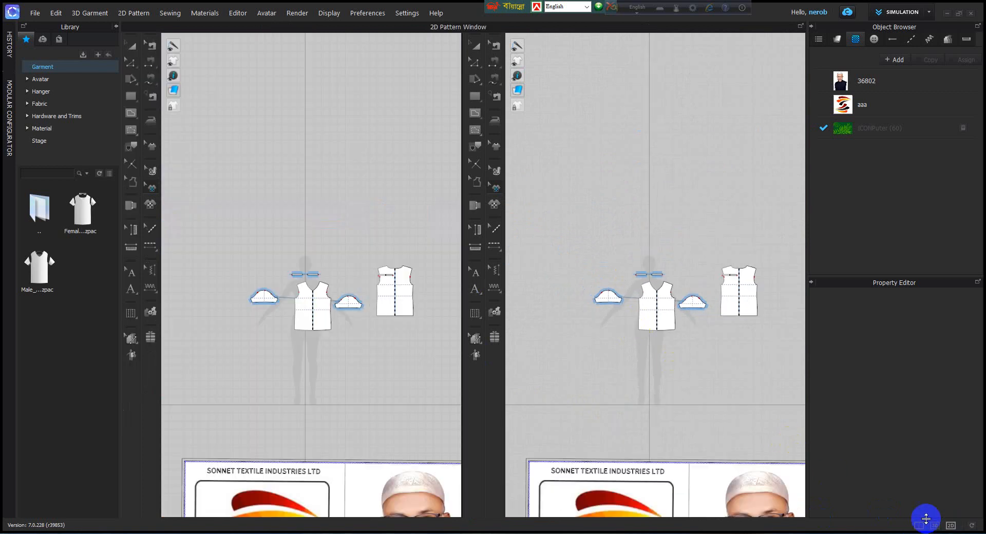
right_click_drag(603, 390, 409, 213)
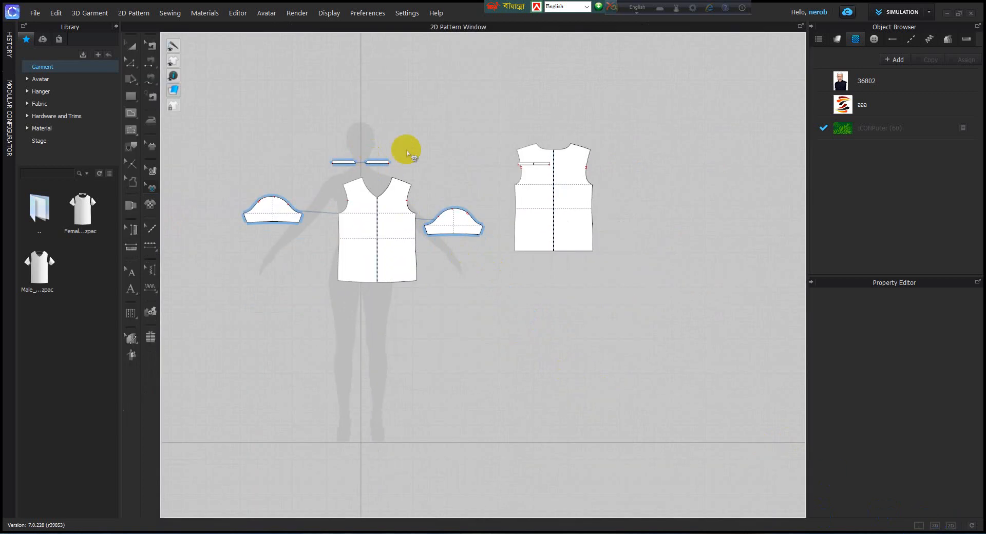
right_click_drag(405, 150, 440, 235)
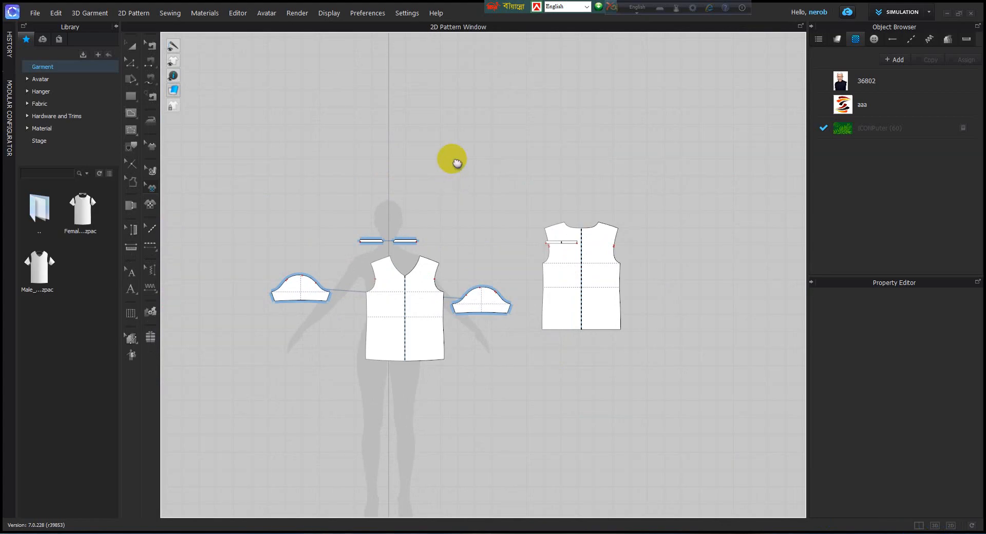
right_click_drag(457, 163, 534, 183)
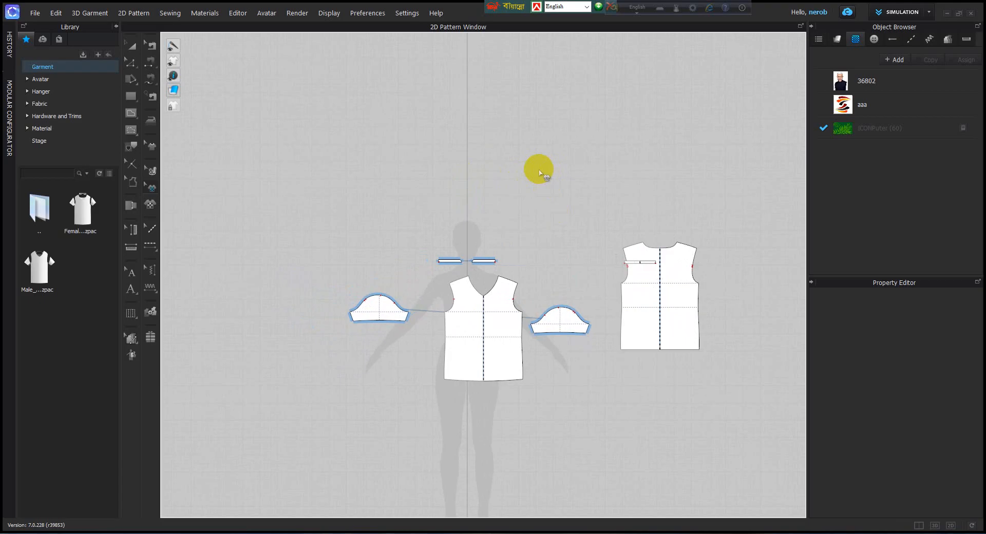
right_click_drag(544, 173, 609, 321)
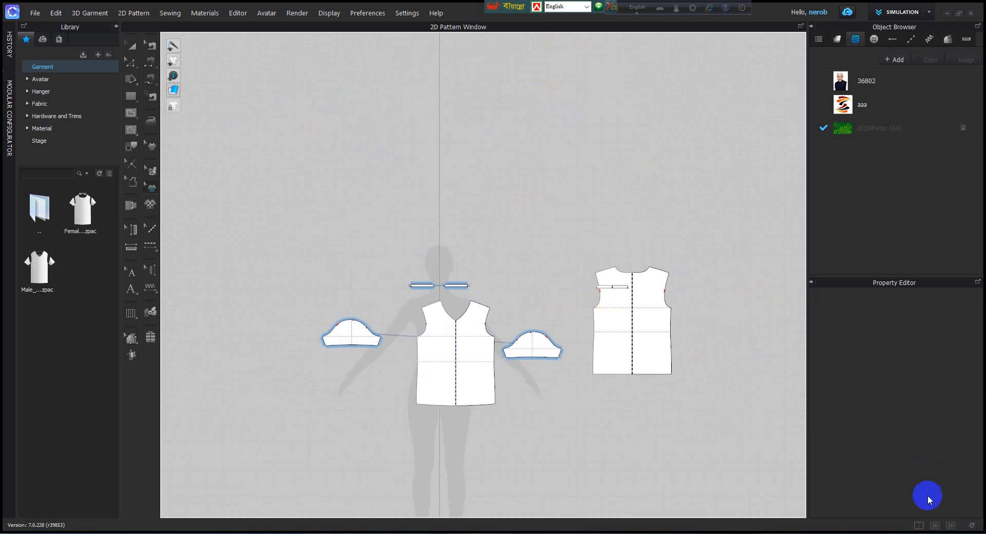
Step: Switch to the 3D-only view and examine the avatar and both banner panels at different distances and view positions
left_click(934, 525)
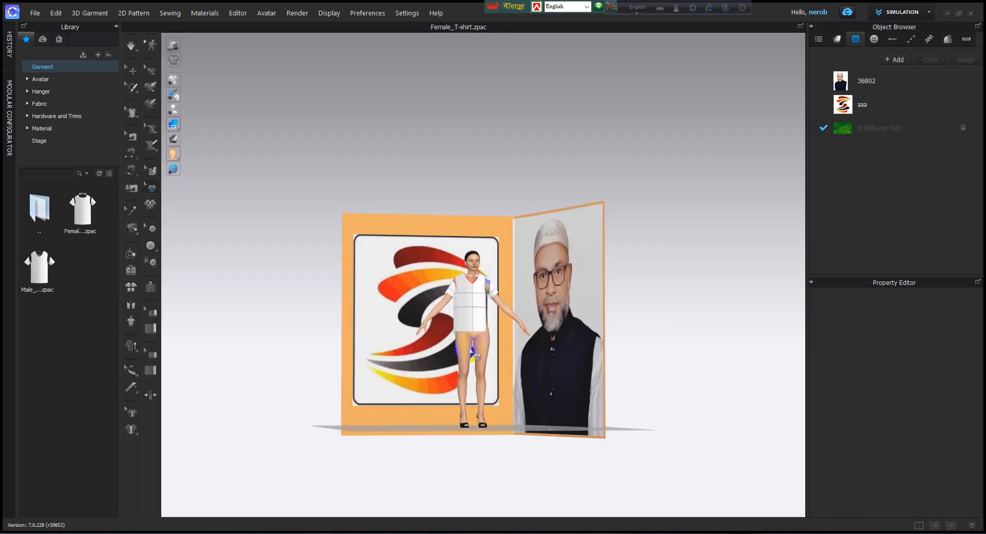
middle_click_drag(471, 343, 523, 253)
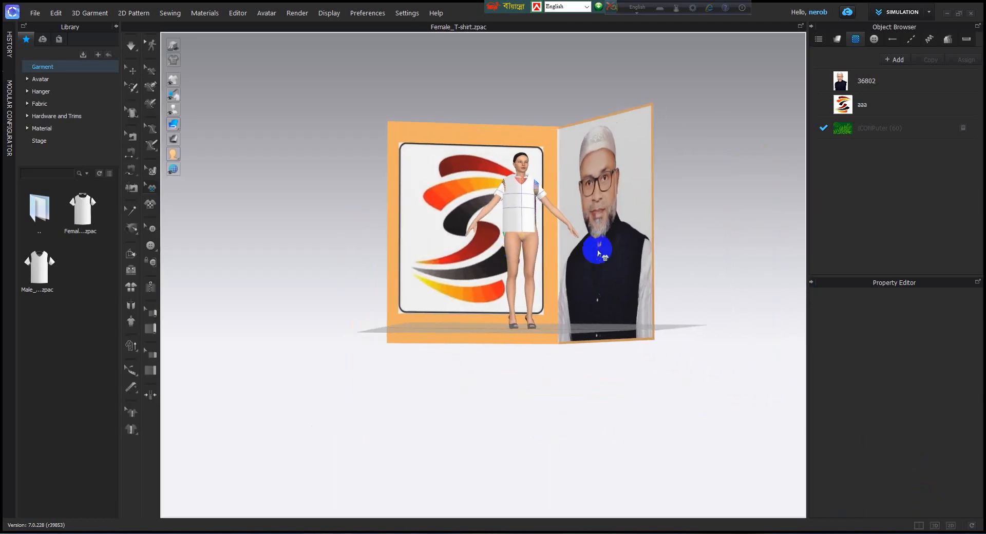
middle_click_drag(569, 227, 531, 266)
scroll(567, 280, "up", 5)
scroll(566, 280, "down", 4)
scroll(530, 266, "down", 1)
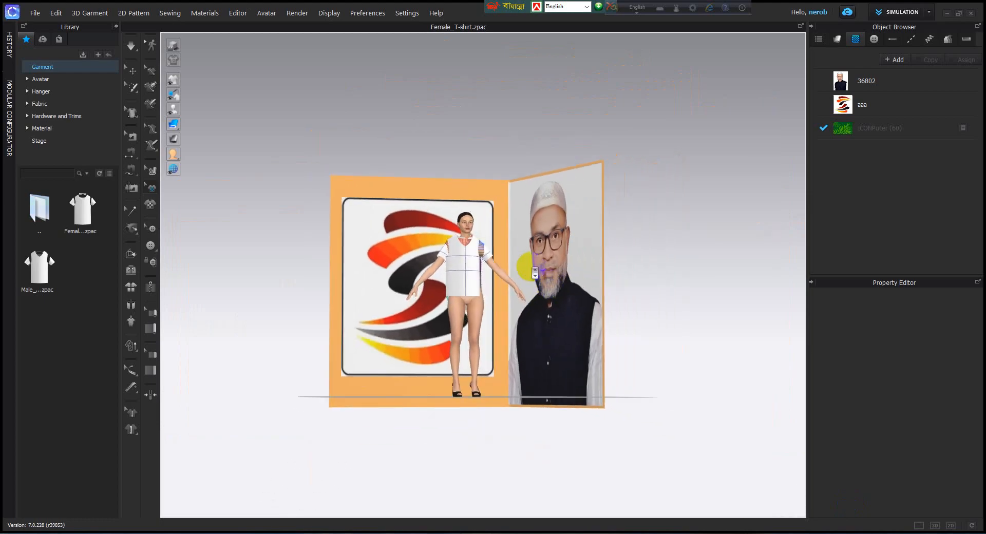
scroll(534, 272, "up", 4)
scroll(544, 327, "down", 2)
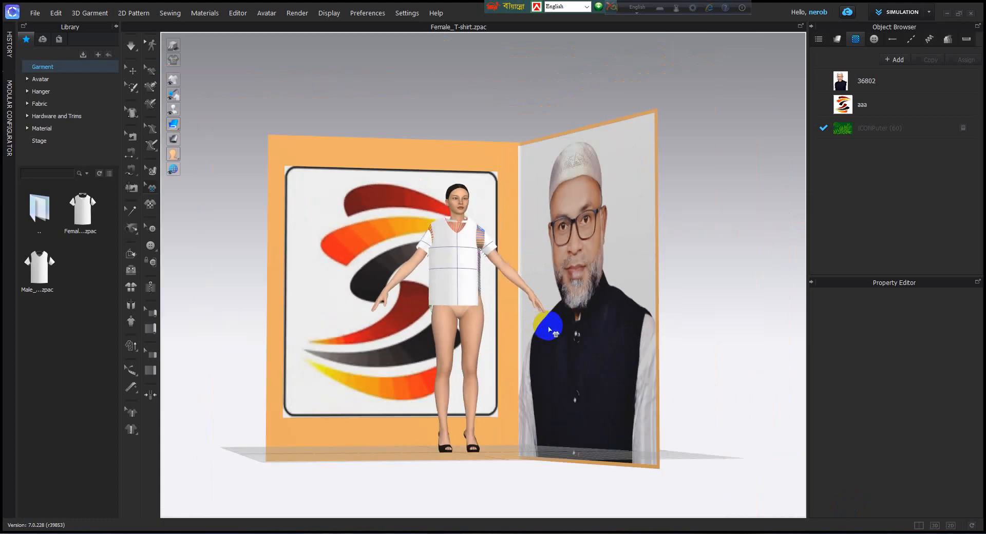
right_click(825, 513)
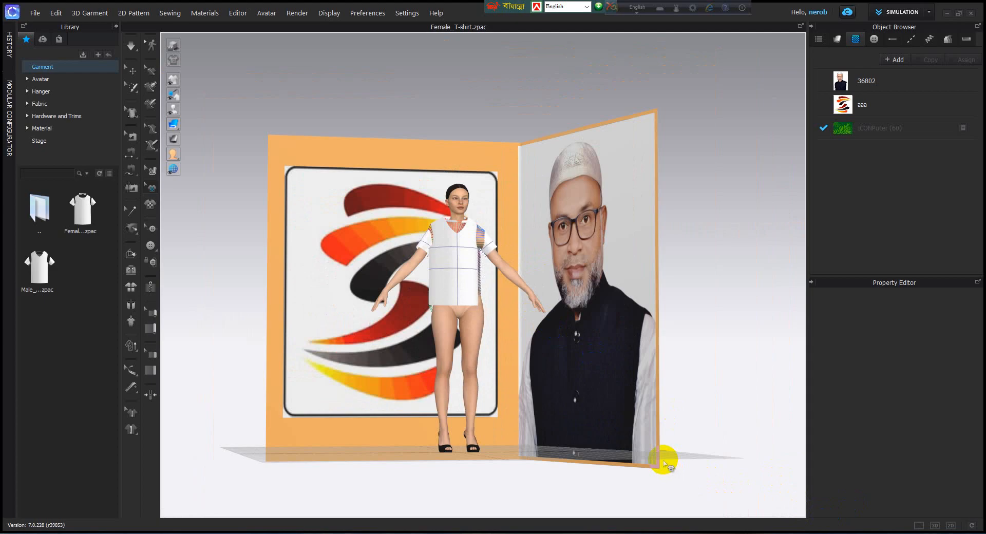
middle_click_drag(608, 417, 557, 380)
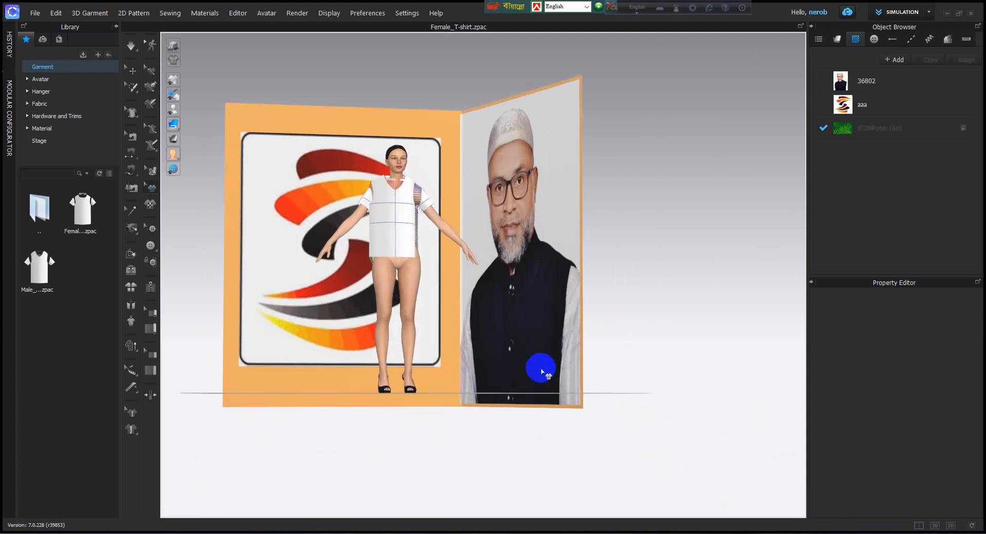
middle_click_drag(472, 232, 553, 286)
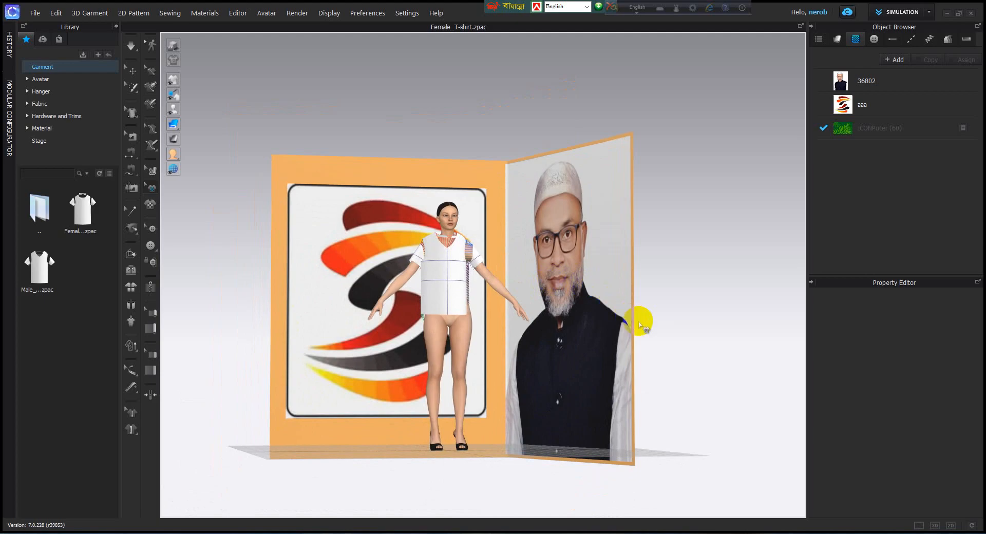
Step: Examine the avatar and banner from below and above, and finish with a raised, close front view of the T-shirt
right_click(433, 126)
left_click(417, 126)
right_click_drag(426, 123, 430, 123)
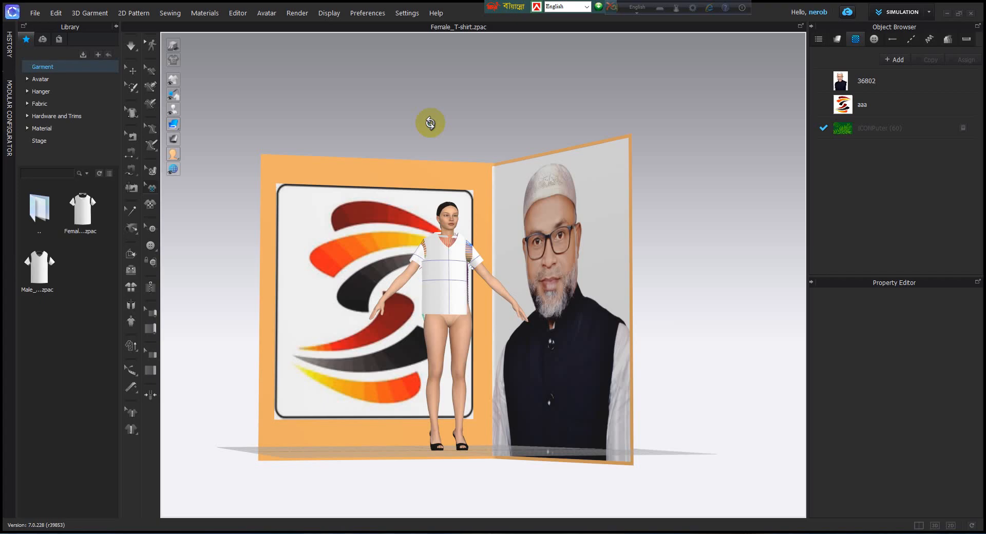
right_click_drag(430, 123, 467, 4)
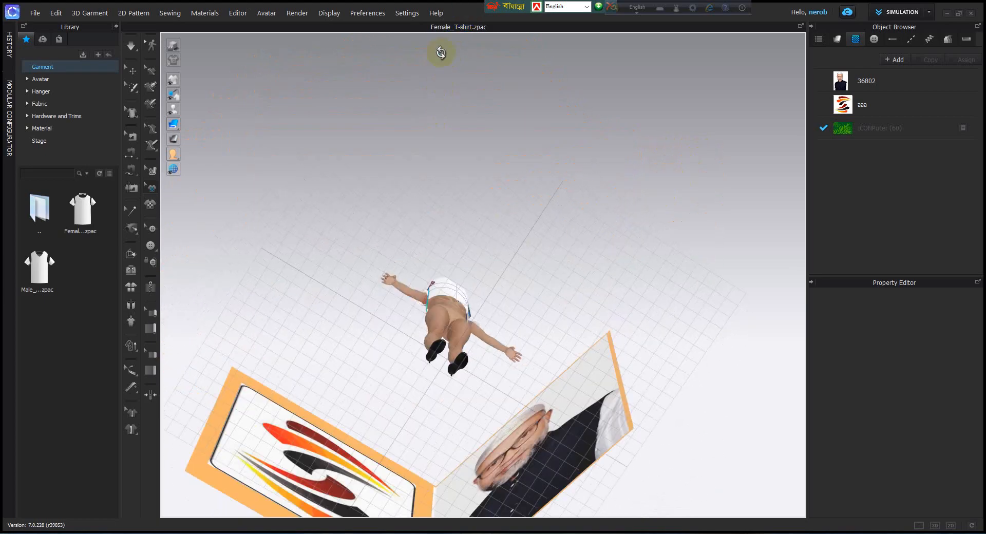
right_click_drag(441, 53, 462, 190)
scroll(456, 234, "up", 6)
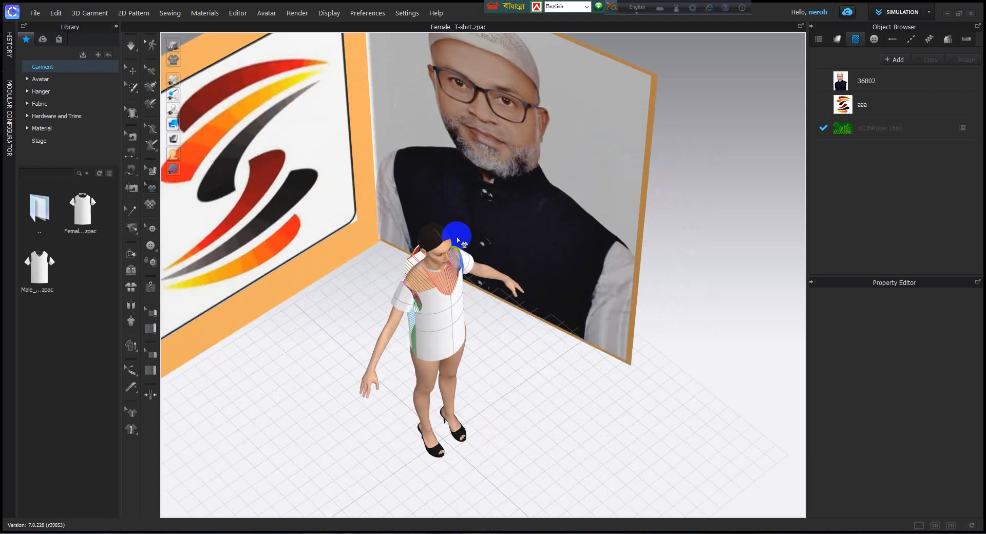
mouse_move(457, 267)
right_mouse_down()
mouse_move(440, 253)
mouse_move(451, 275)
mouse_move(522, 269)
mouse_move(528, 300)
mouse_move(325, 270)
mouse_move(307, 246)
mouse_move(370, 247)
mouse_move(363, 268)
mouse_move(345, 259)
mouse_move(368, 254)
mouse_move(416, 269)
mouse_move(395, 286)
mouse_move(367, 283)
mouse_move(350, 308)
mouse_move(436, 103)
mouse_move(493, 97)
mouse_move(579, 167)
mouse_move(504, 238)
mouse_move(350, 237)
mouse_move(468, 253)
mouse_move(528, 249)
mouse_move(522, 255)
right_mouse_up()
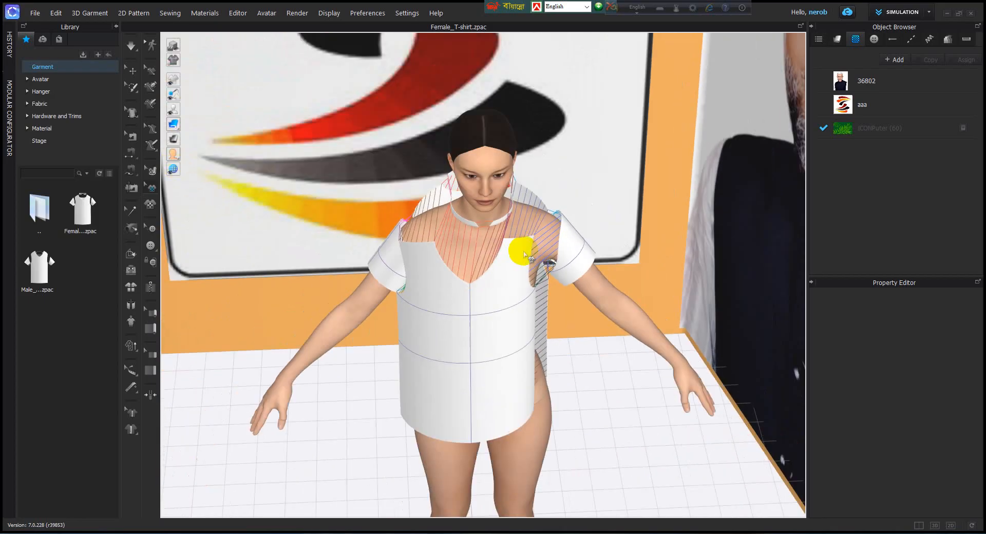
Step: Switch to the 2D-only view, examine the pattern pieces at different zoom levels, and view the pattern window's context options
left_click(871, 450)
left_click(951, 524)
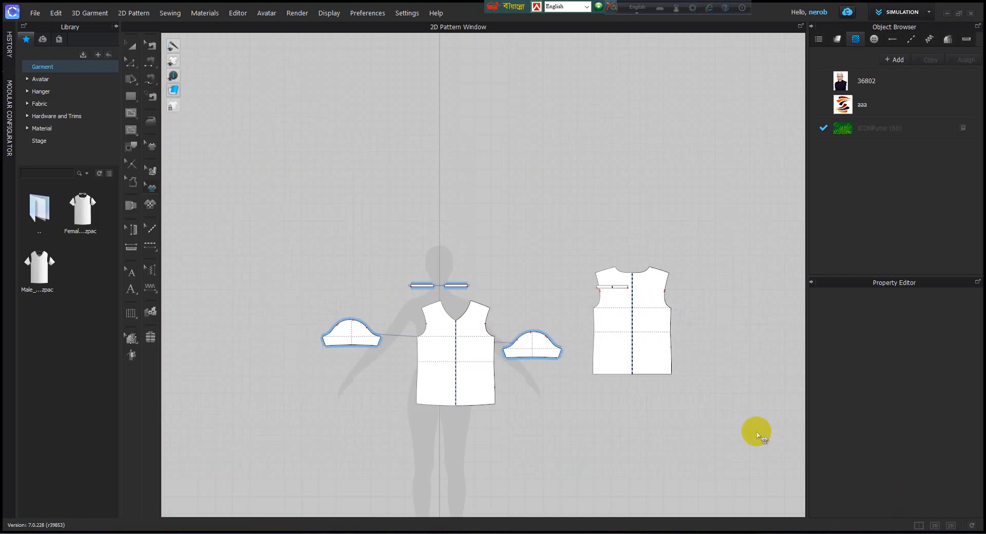
right_click(508, 362)
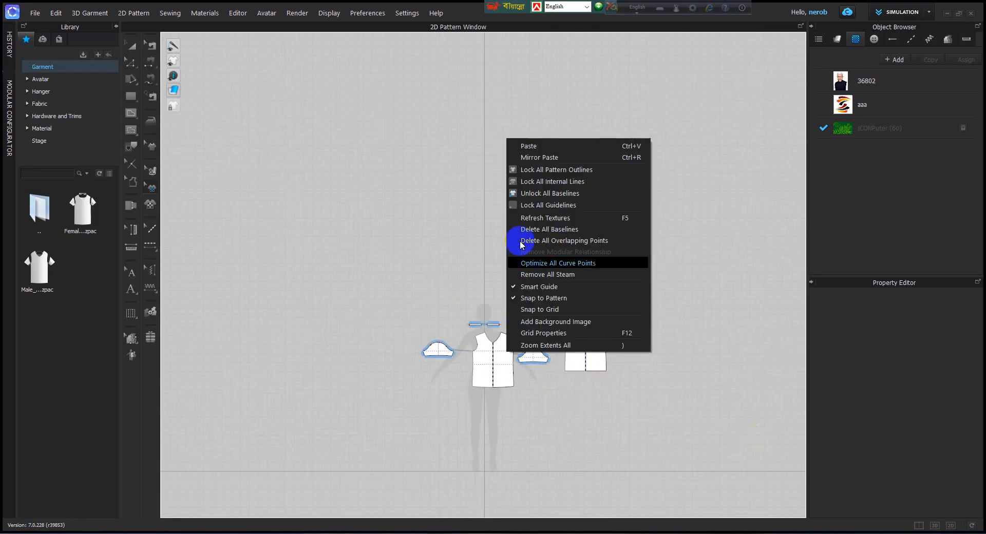
left_click(448, 205)
right_click(322, 316)
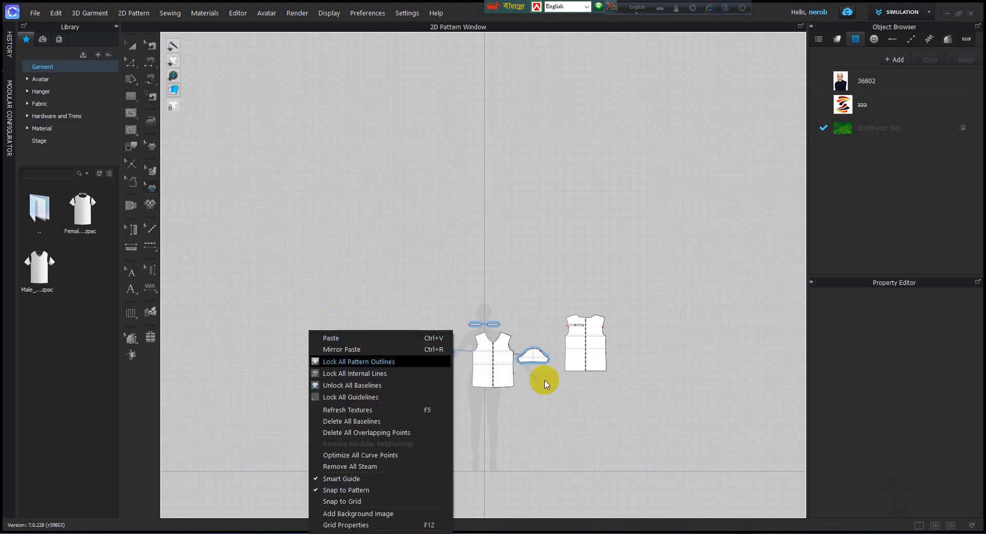
left_click(759, 440)
scroll(520, 359, "up", 5)
scroll(513, 203, "down", 5)
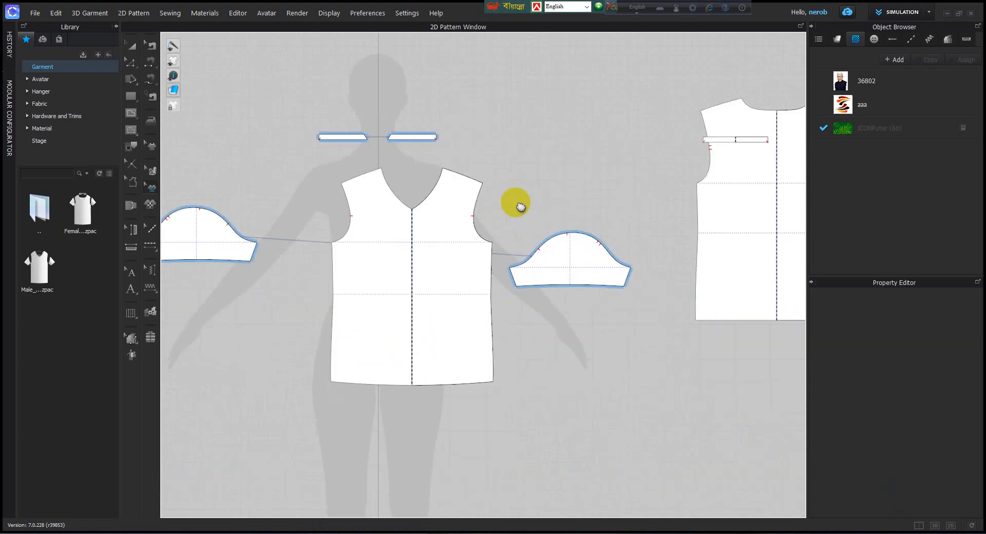
right_click(508, 190)
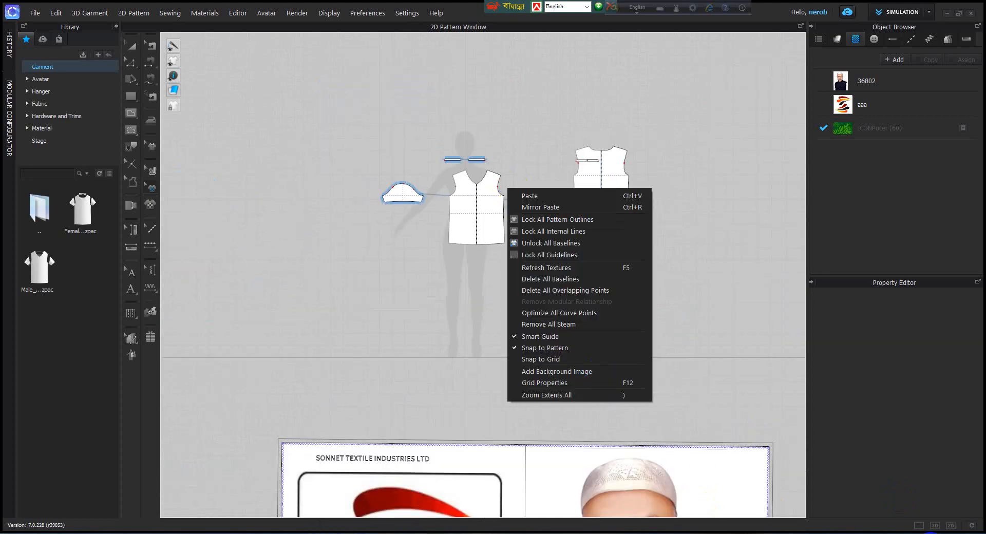
left_click(758, 437)
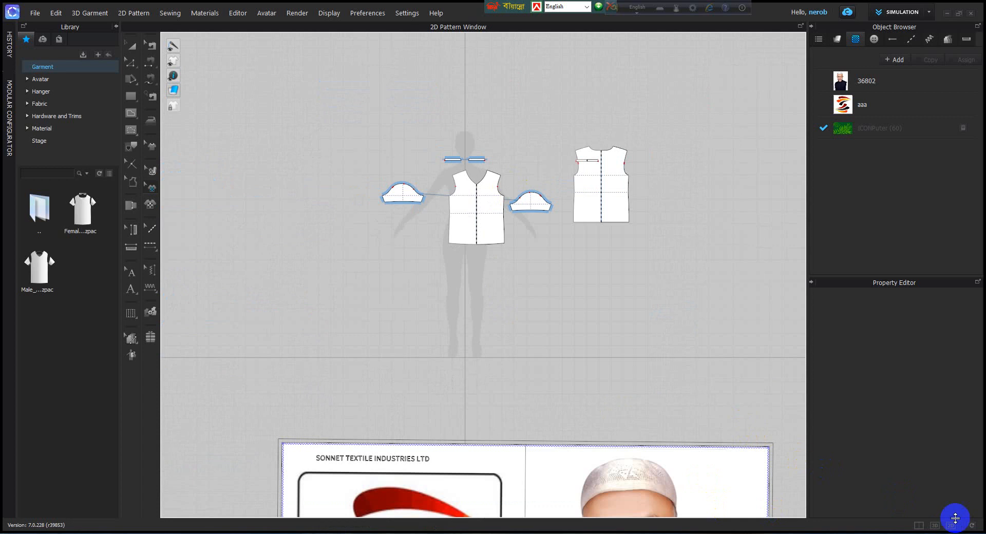
Step: Restore the side-by-side 3D and 2D layout, with the full avatar in the 3D window and all T-shirt pieces in the 2D window
left_click(919, 525)
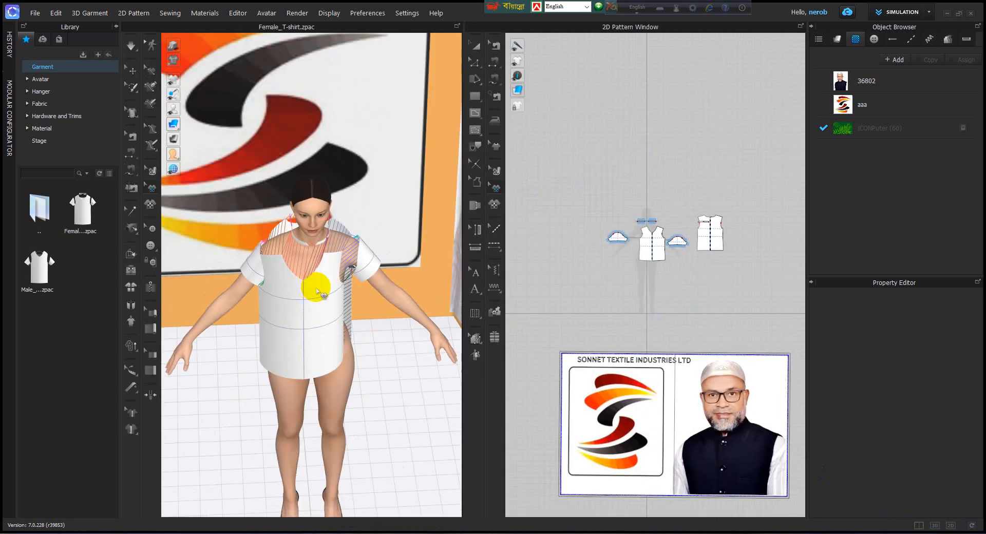
scroll(358, 324, "down", 2)
middle_click_drag(363, 286, 391, 334)
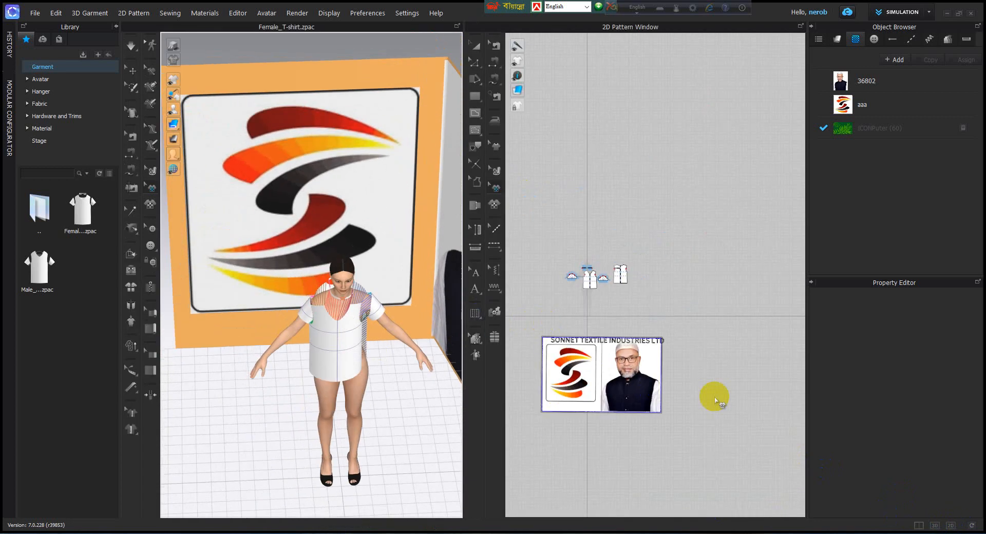
scroll(692, 359, "down", 4)
middle_click_drag(652, 299, 713, 198)
scroll(676, 219, "up", 8)
scroll(650, 224, "down", 3)
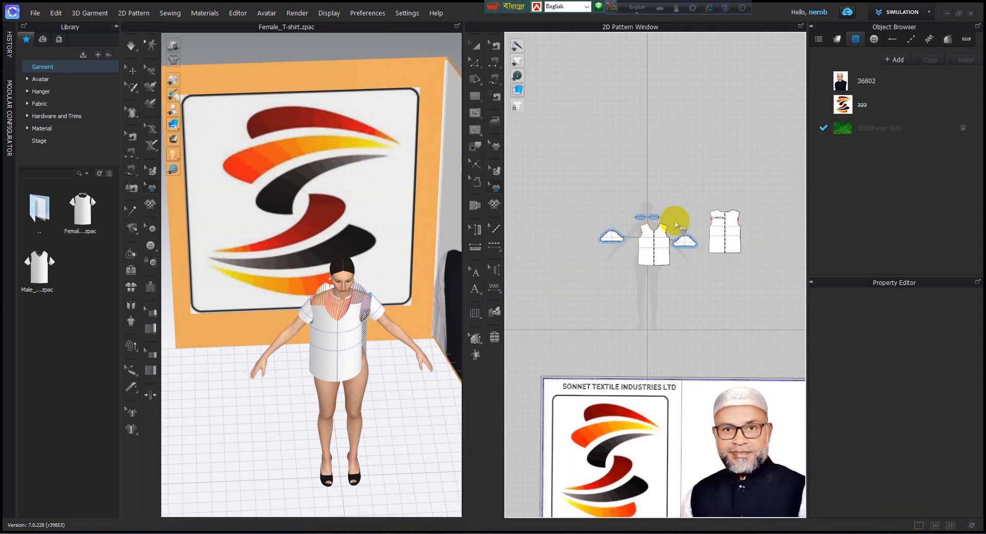
middle_click_drag(682, 226, 652, 246)
scroll(641, 194, "up", 5)
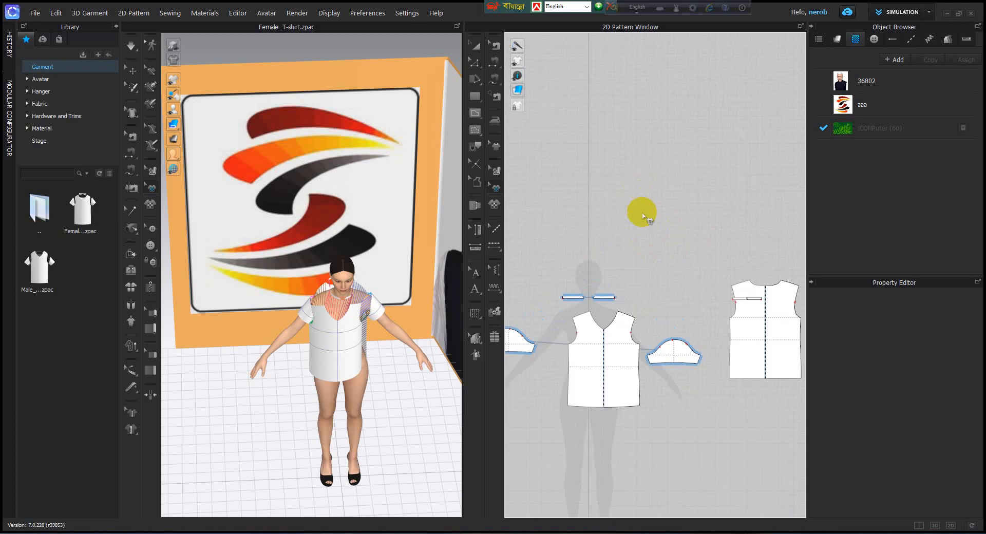
scroll(637, 263, "down", 3)
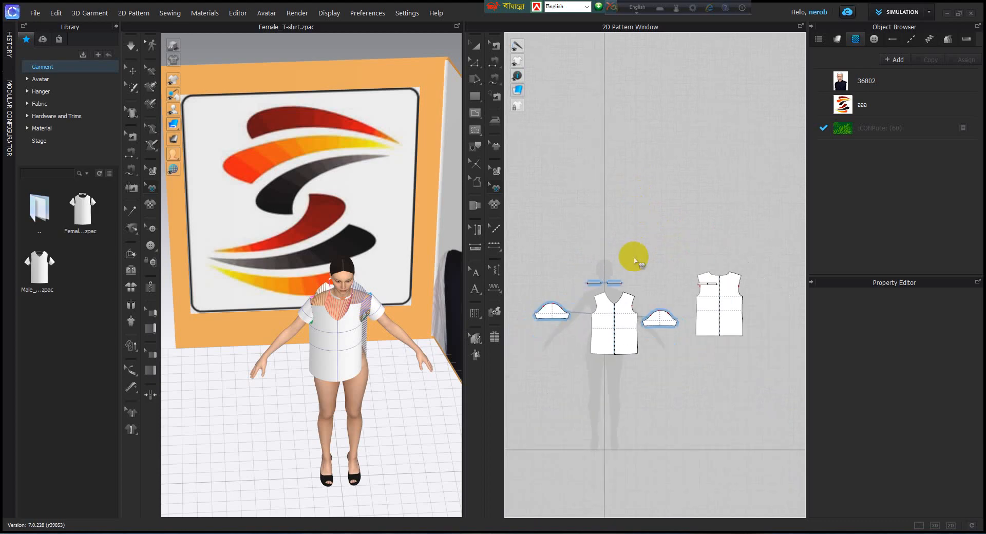
Step: Examine the T-shirt pattern pieces in the 2D window at different positions and zoom levels
middle_click_drag(638, 262, 666, 235)
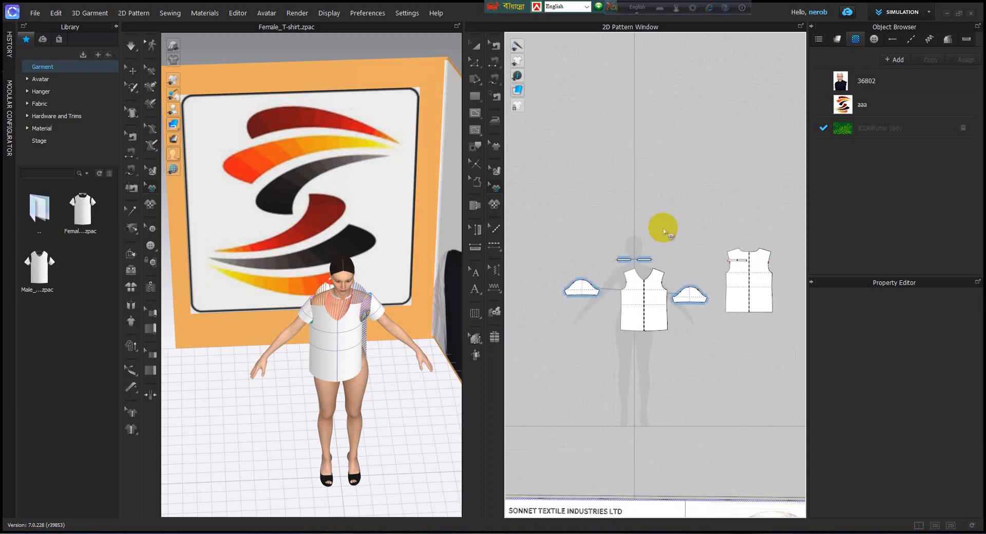
scroll(666, 234, "up", 3)
scroll(666, 242, "down", 6)
scroll(666, 242, "up", 4)
scroll(666, 242, "up", 4)
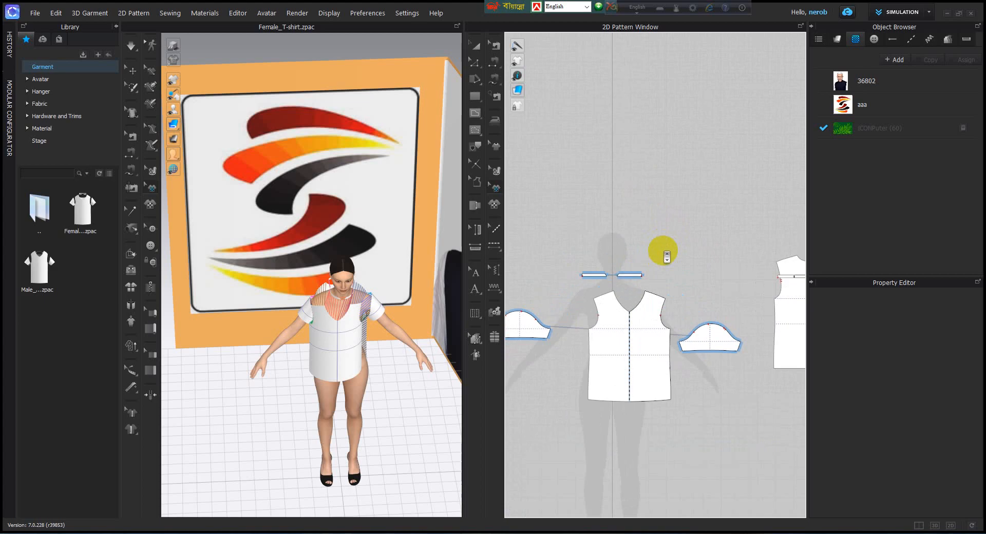
scroll(672, 293, "down", 6)
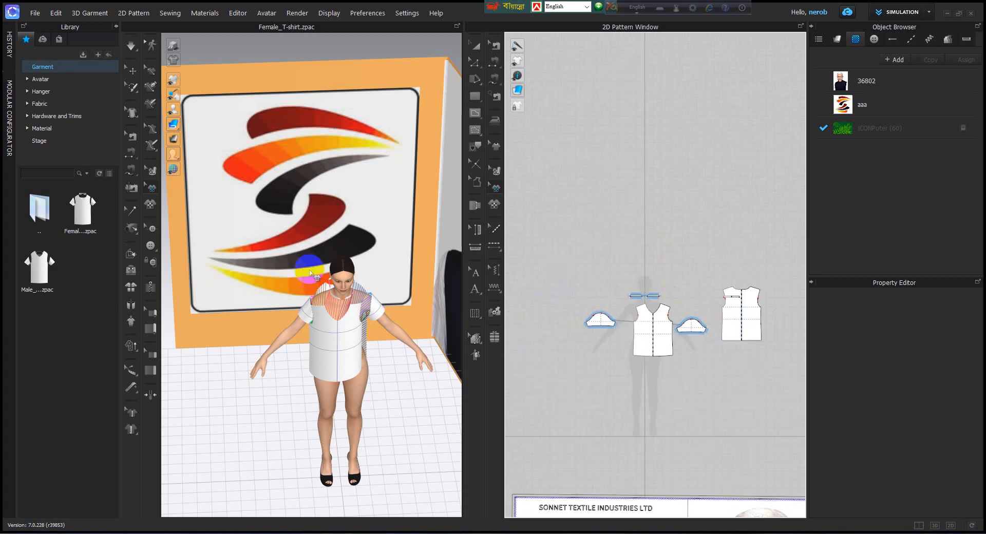
Step: Examine the avatar and banner panels in the 3D window from farther away and other angles, alongside the 2D pattern view
scroll(346, 310, "up", 3)
scroll(347, 311, "down", 5)
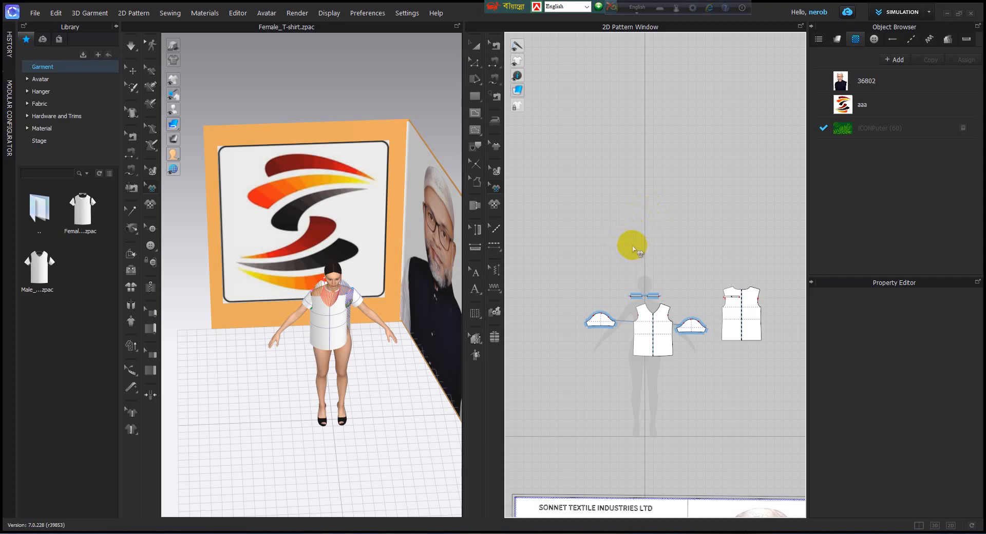
right_click(612, 235)
left_click(597, 210)
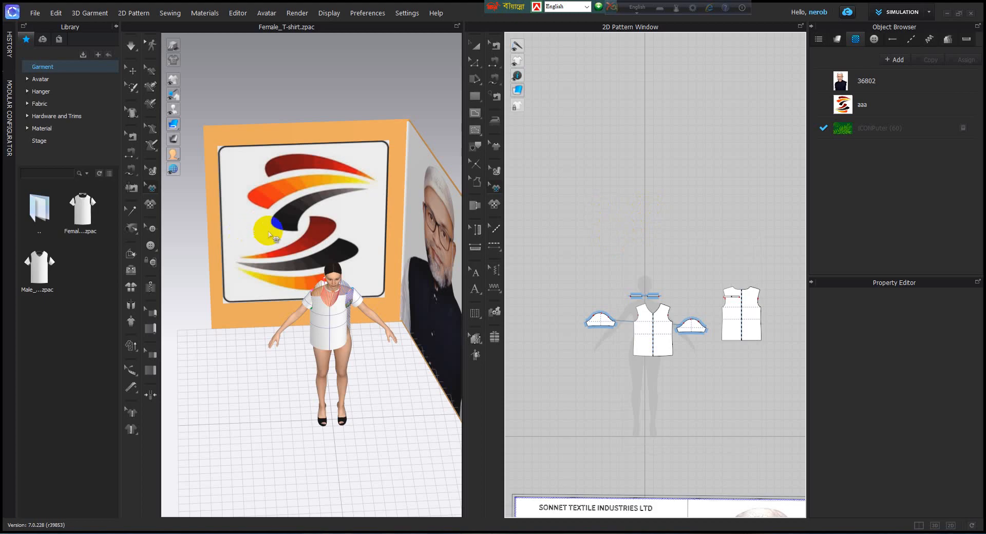
right_click_drag(269, 235, 231, 226)
right_click_drag(666, 224, 657, 118)
right_click_drag(259, 230, 343, 226)
Step: Switch to the 3D-only view and examine the scene, finishing with the full avatar and both banner panels in front view
left_click(934, 525)
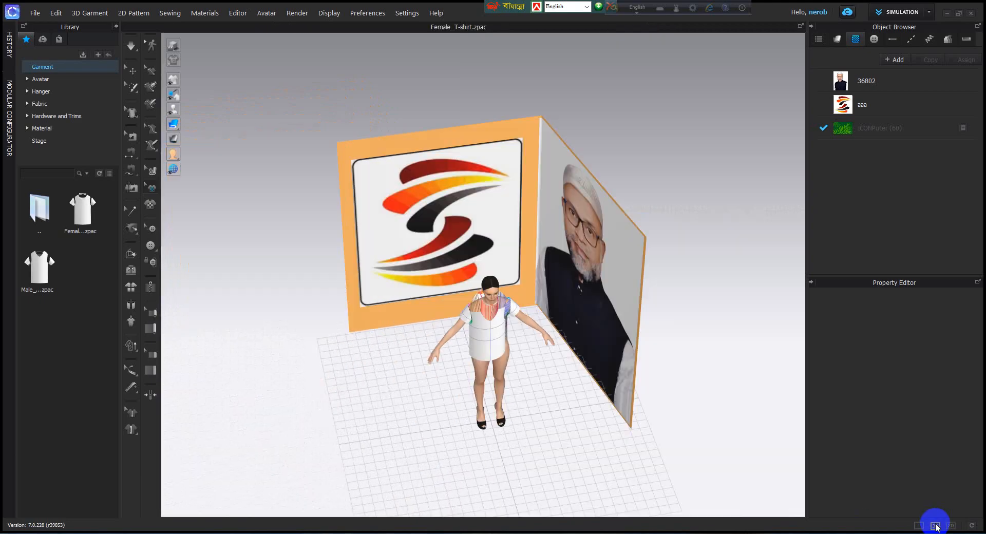
right_click_drag(562, 364, 448, 240)
right_click_drag(364, 193, 447, 321)
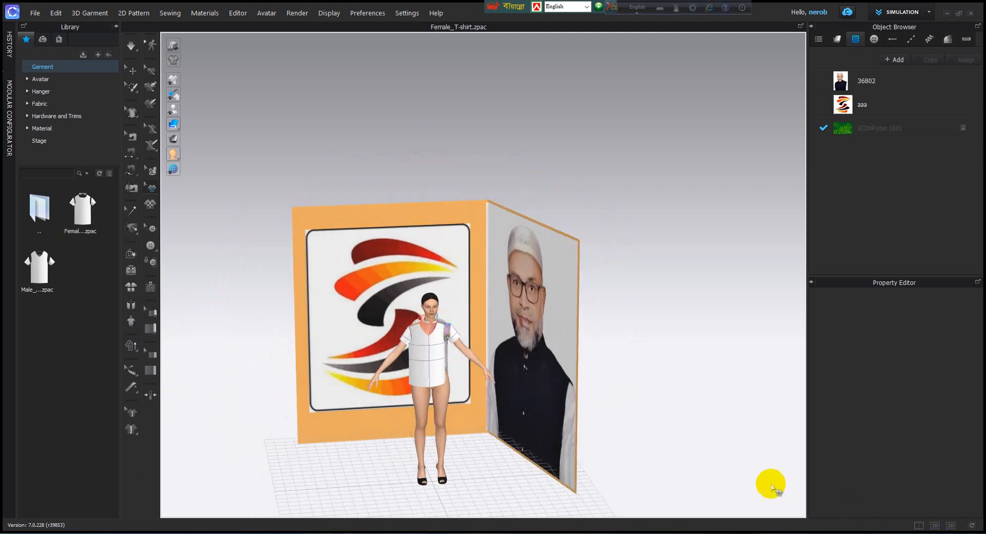
middle_click_drag(441, 170, 491, 190)
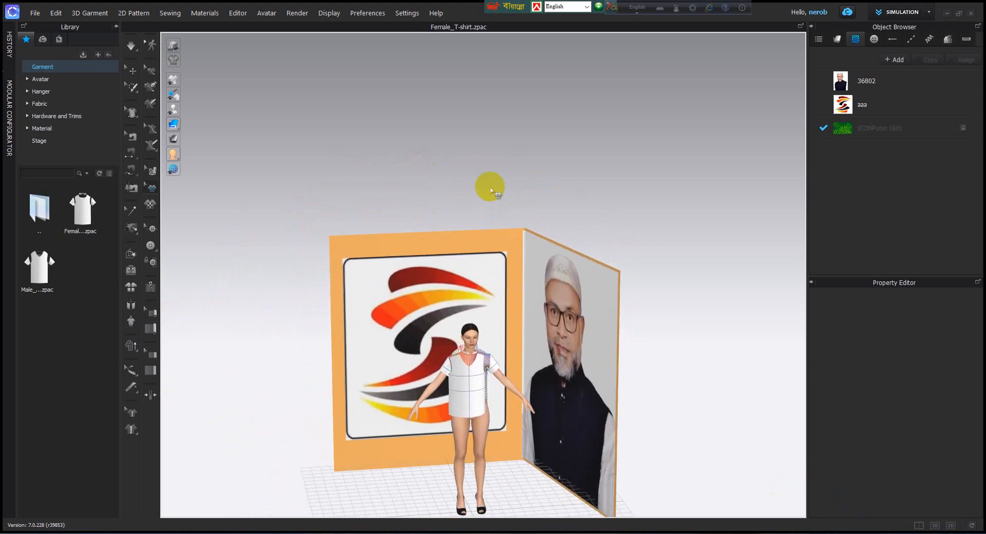
scroll(500, 188, "up", 3)
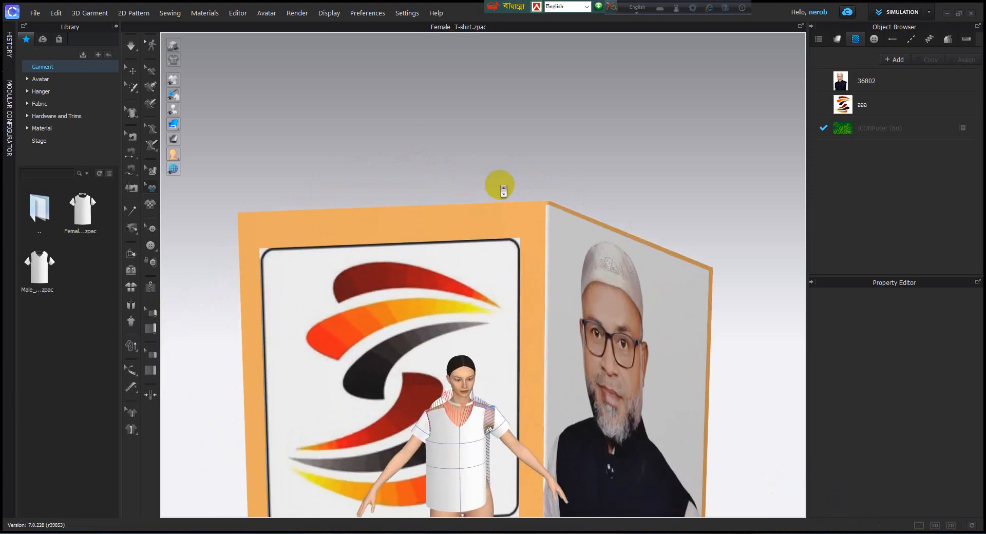
scroll(499, 187, "down", 4)
scroll(500, 190, "up", 4)
scroll(499, 193, "down", 3)
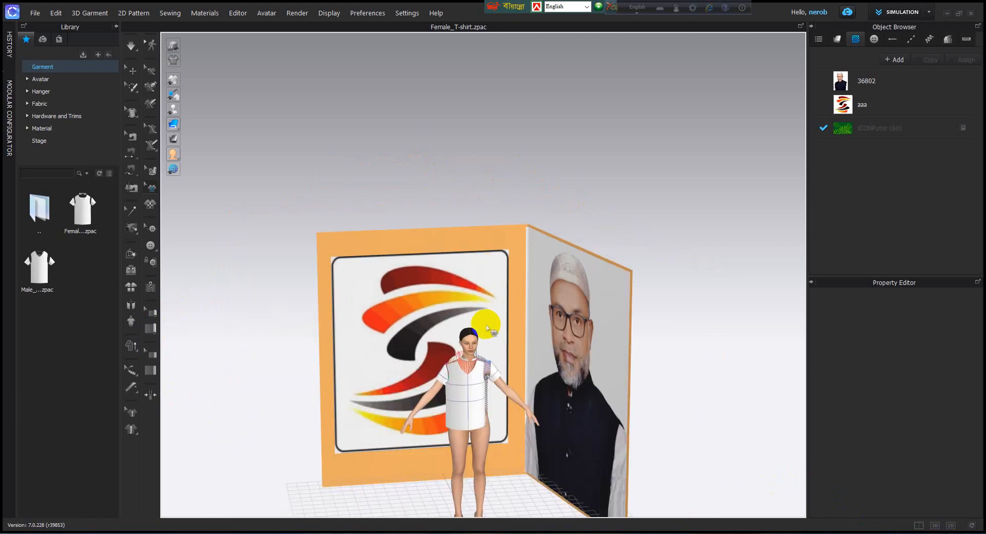
middle_click_drag(486, 324, 497, 245)
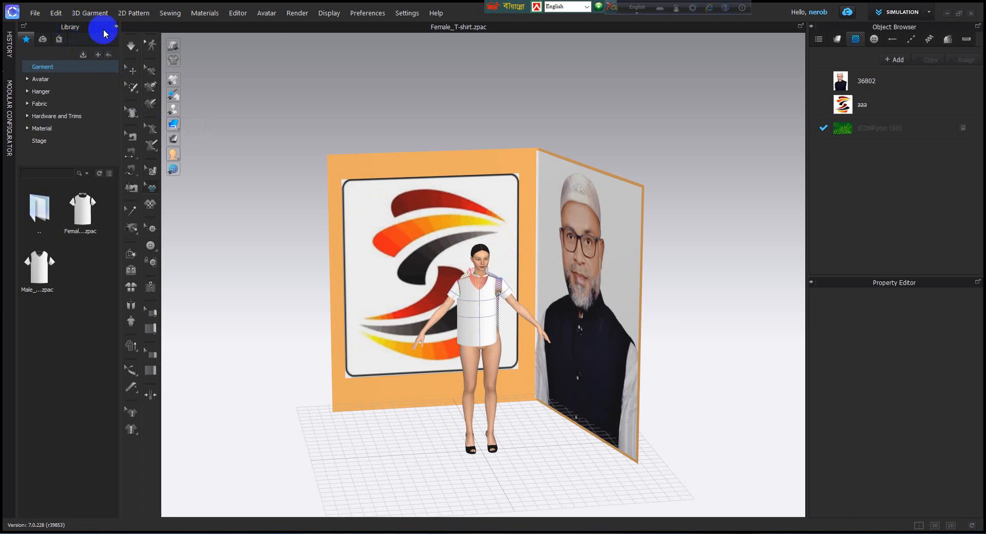
Step: Browse the Avatar category of the library and view the contents of its Female_V2 folder
left_click(46, 79)
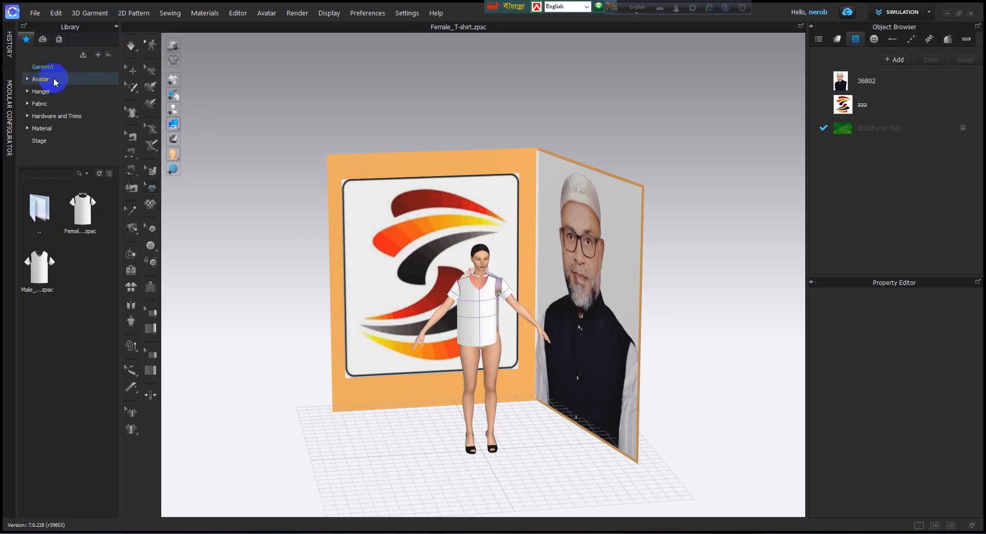
left_click(53, 78)
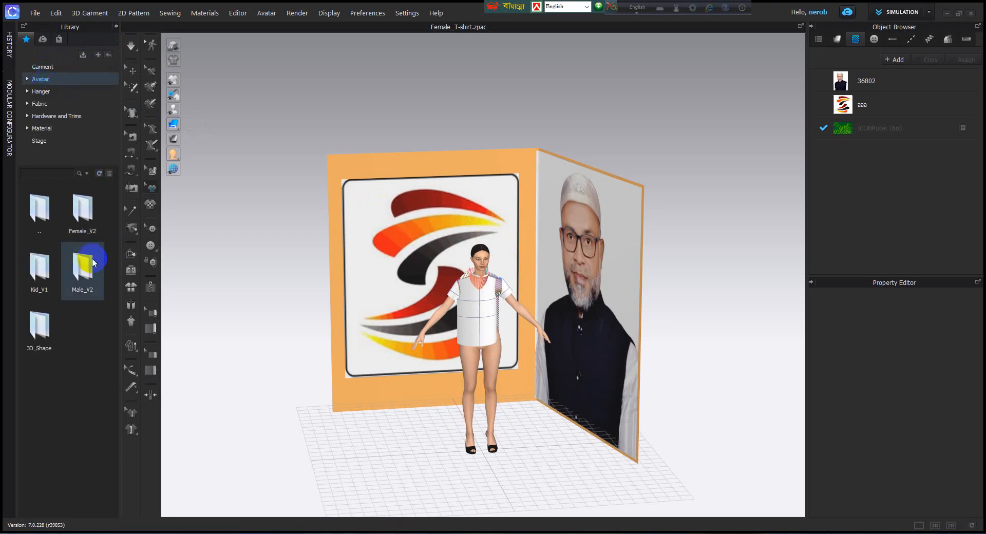
left_click(87, 226)
left_click(95, 285)
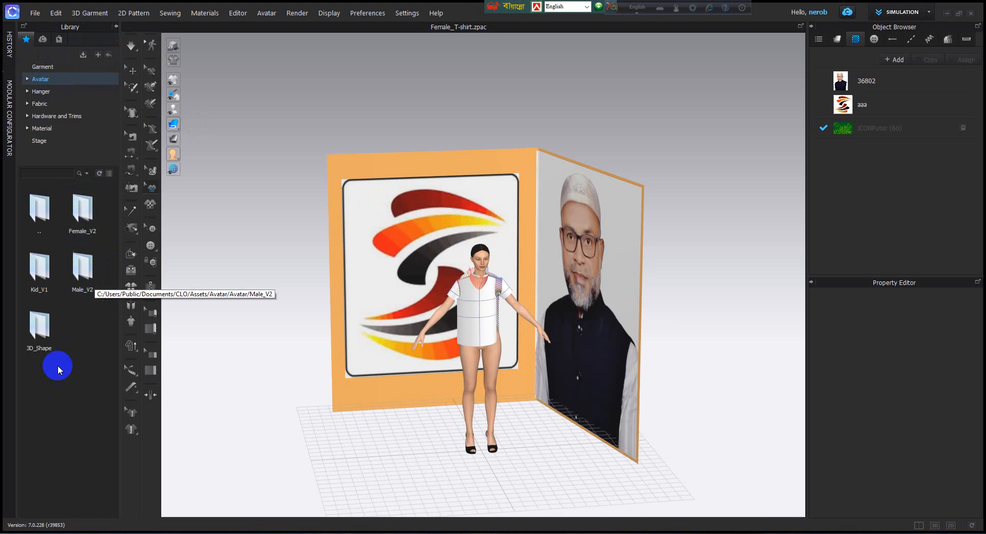
left_click(41, 329)
left_click(39, 278)
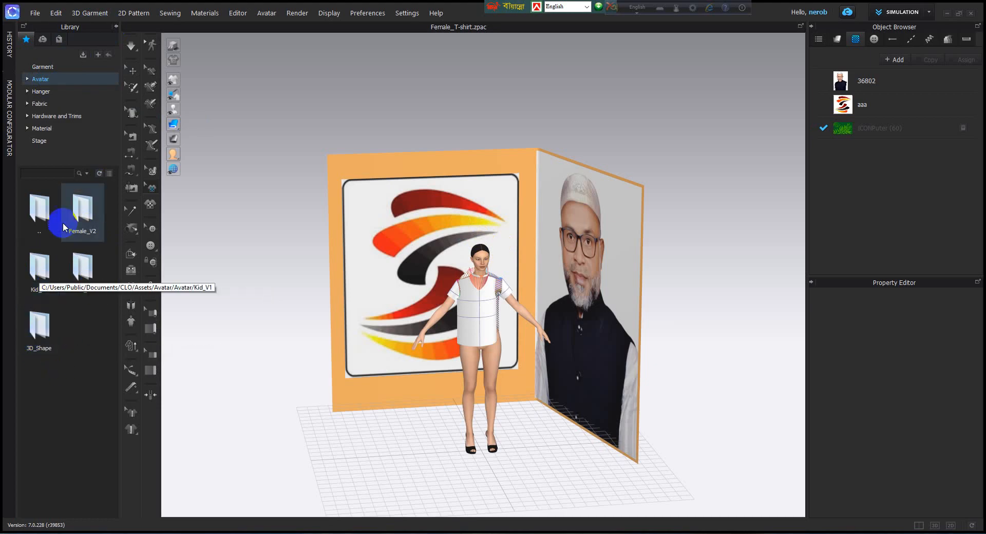
double_click(82, 210)
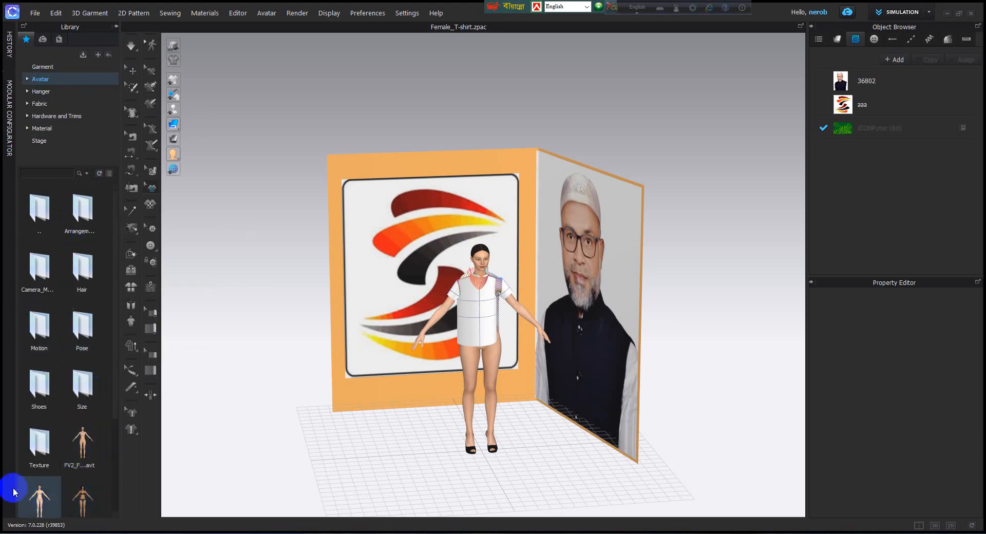
Step: View the contents of the Male_V2, 3D_Shape and Kid_V1 avatar folders in the library
left_click(51, 80)
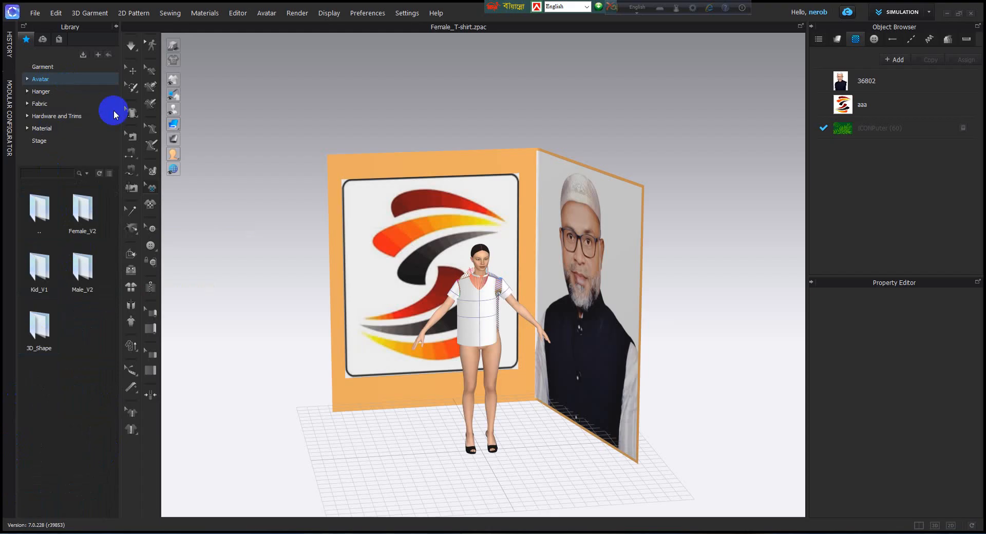
double_click(89, 283)
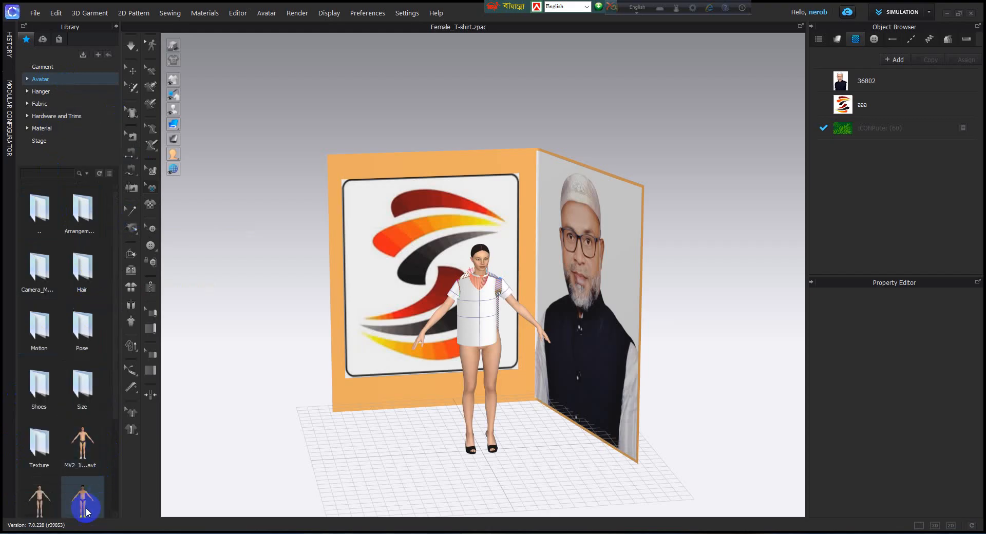
left_click(66, 79)
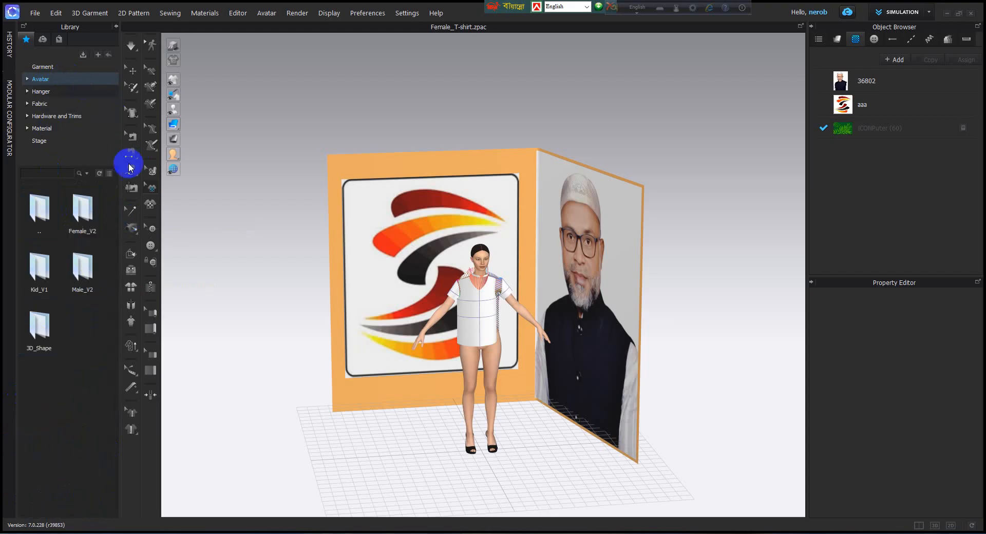
double_click(40, 329)
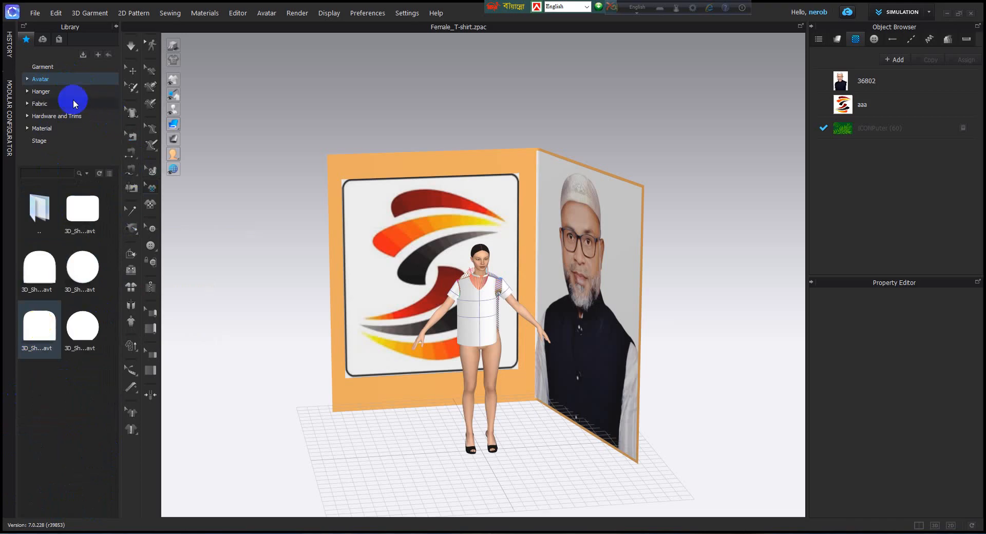
left_click(50, 80)
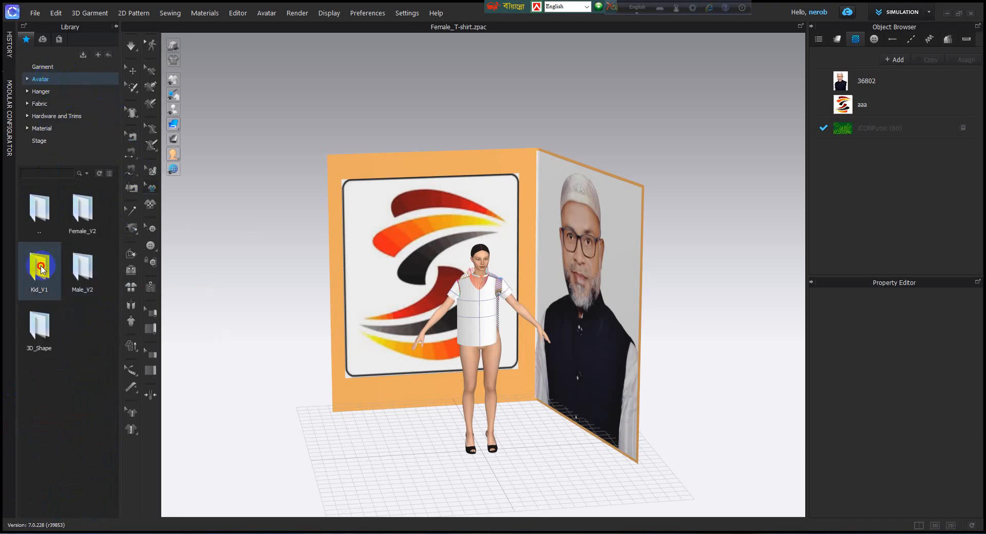
double_click(58, 263)
left_click(44, 453)
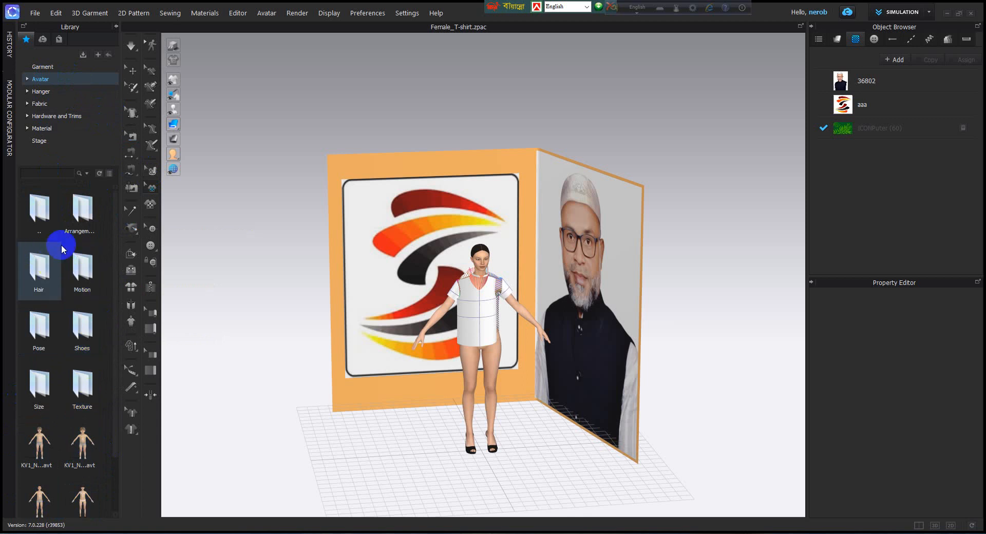
Step: Browse the library's Hanger category and the fabric presets in its Fabric category
left_click(45, 94)
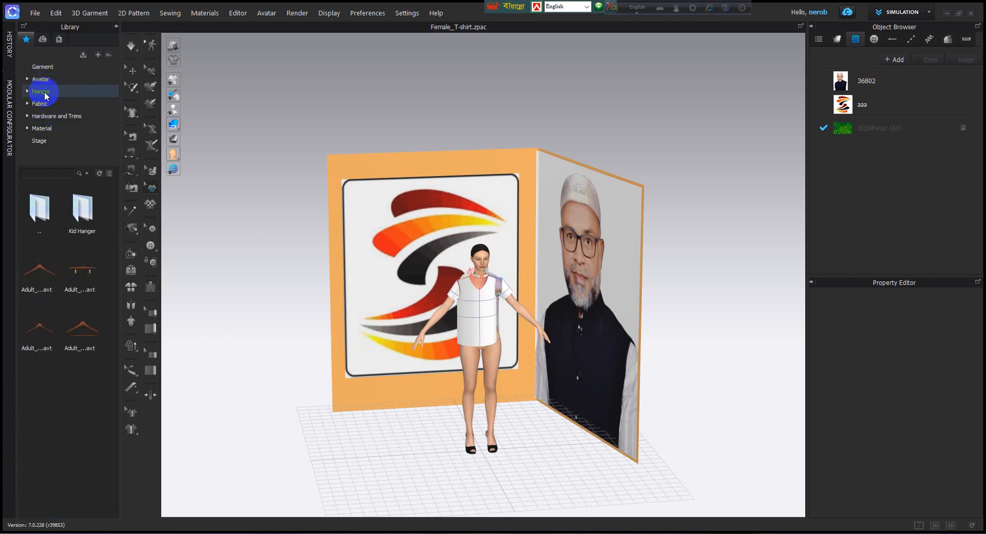
left_click(40, 103)
left_click(71, 319)
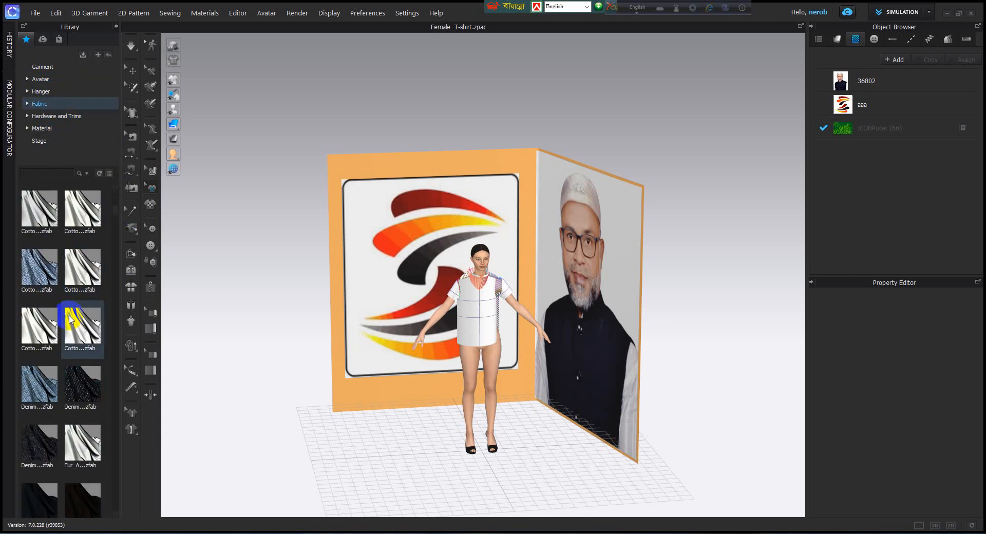
scroll(61, 360, "down", 5)
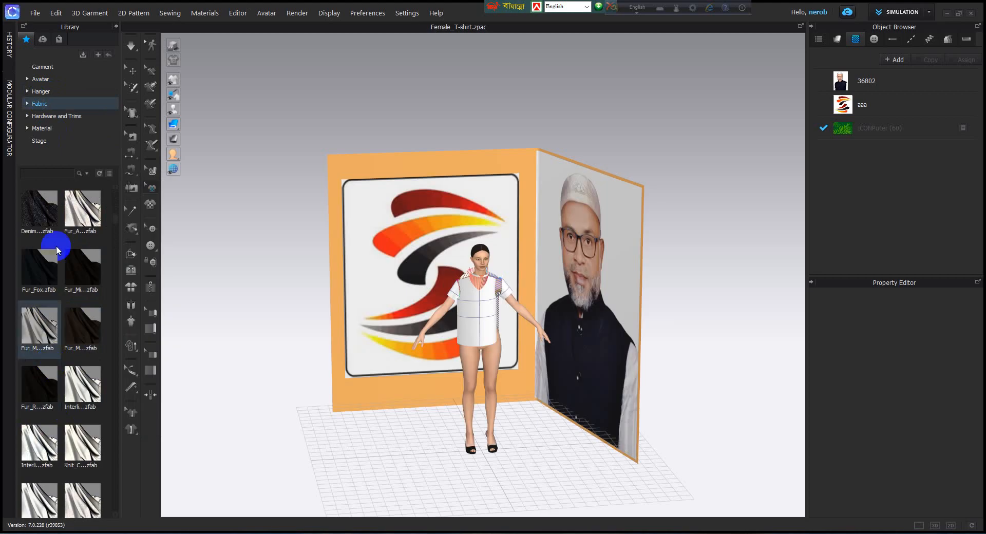
Step: Look through the Hardware and Trims folders in the library, such as Zipper, Ring, Ribbon and Graphic
left_click(72, 115)
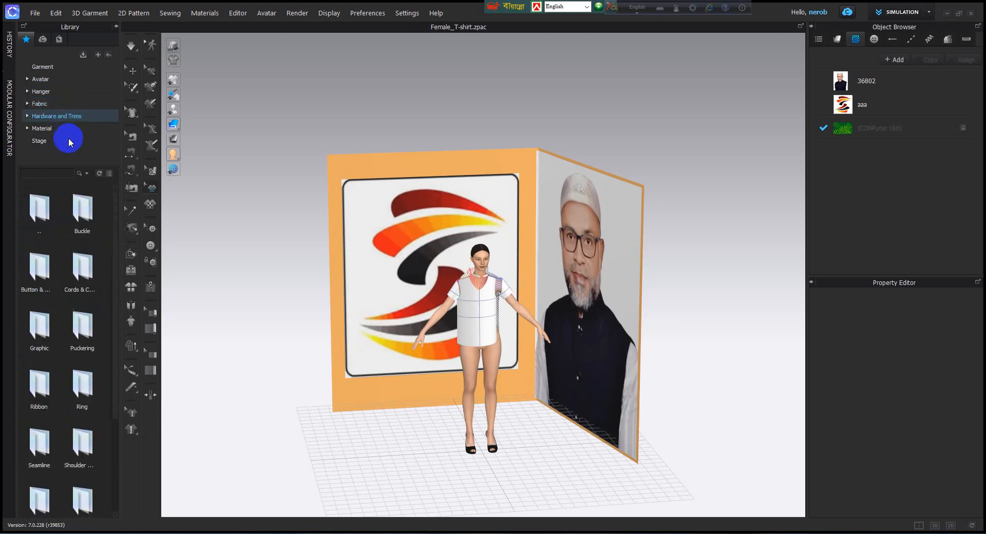
scroll(72, 479, "down", 2)
left_click(54, 493)
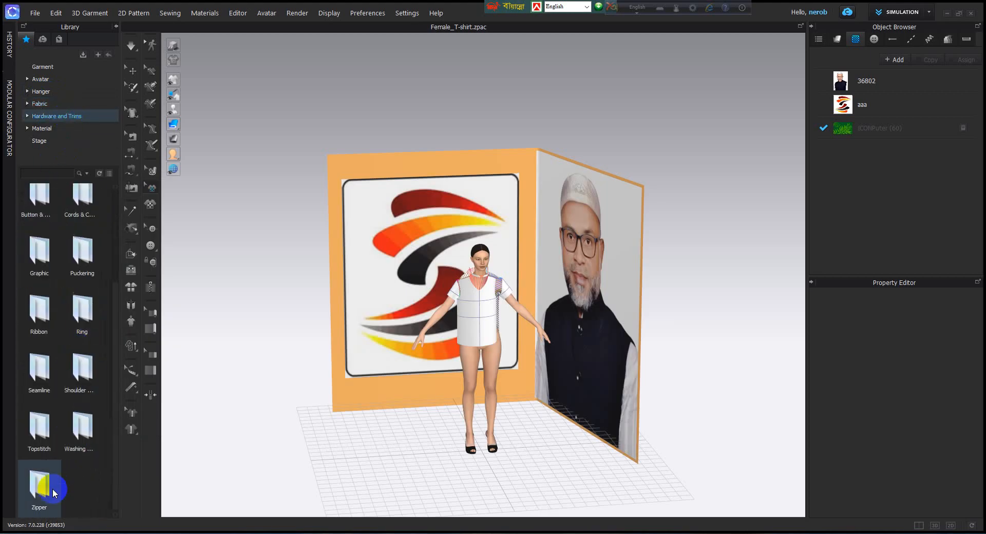
left_click(89, 330)
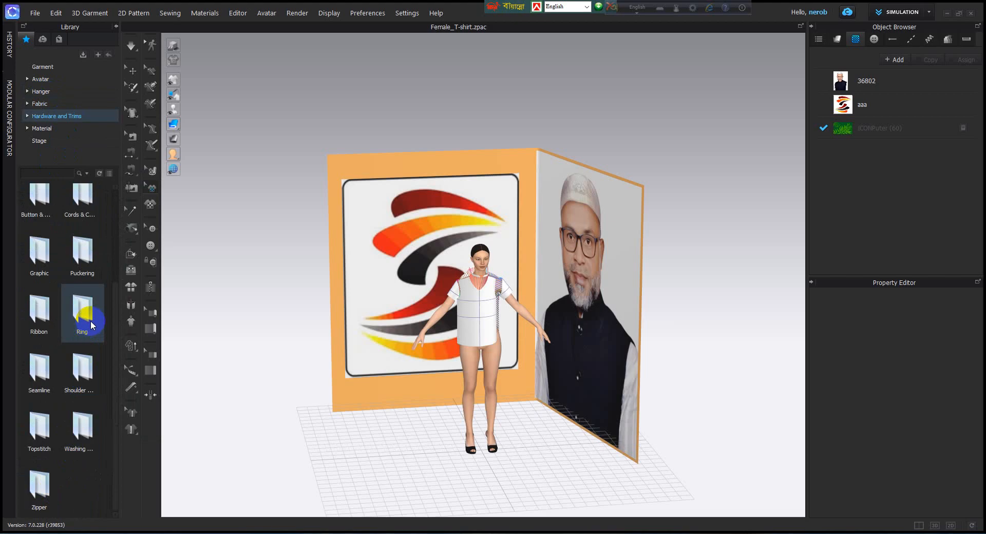
left_click(44, 331)
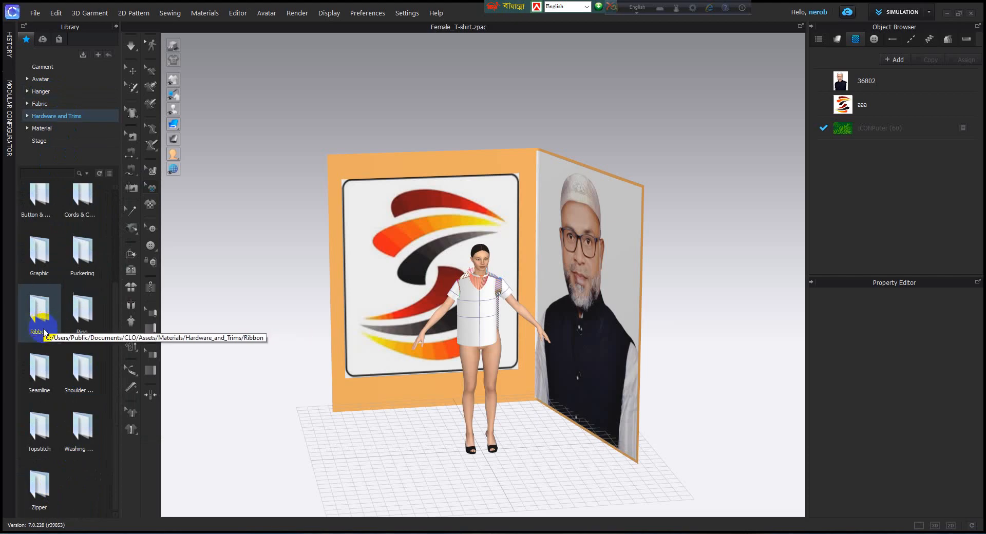
left_click(37, 249)
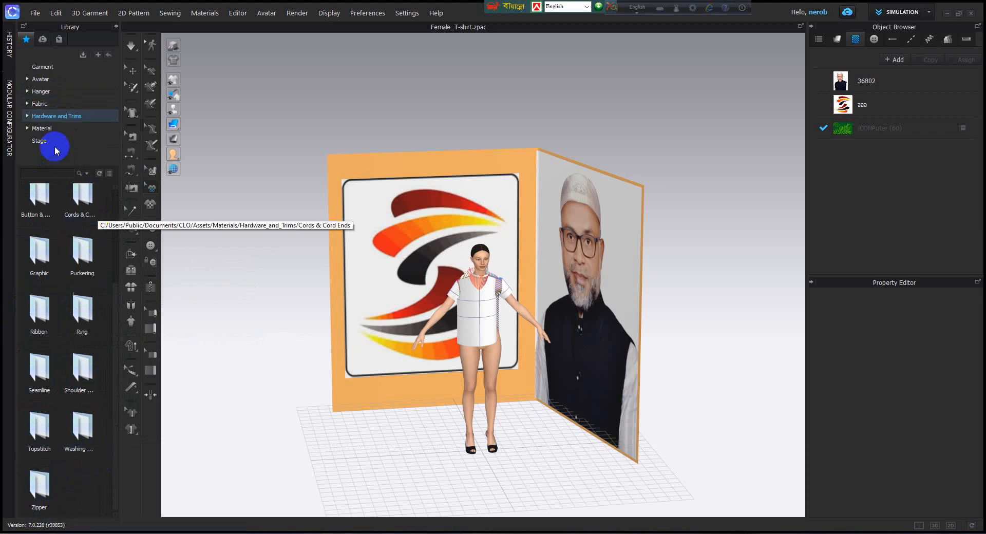
Step: View the library's Material and Stage categories, then point out the Garment category
left_click(47, 129)
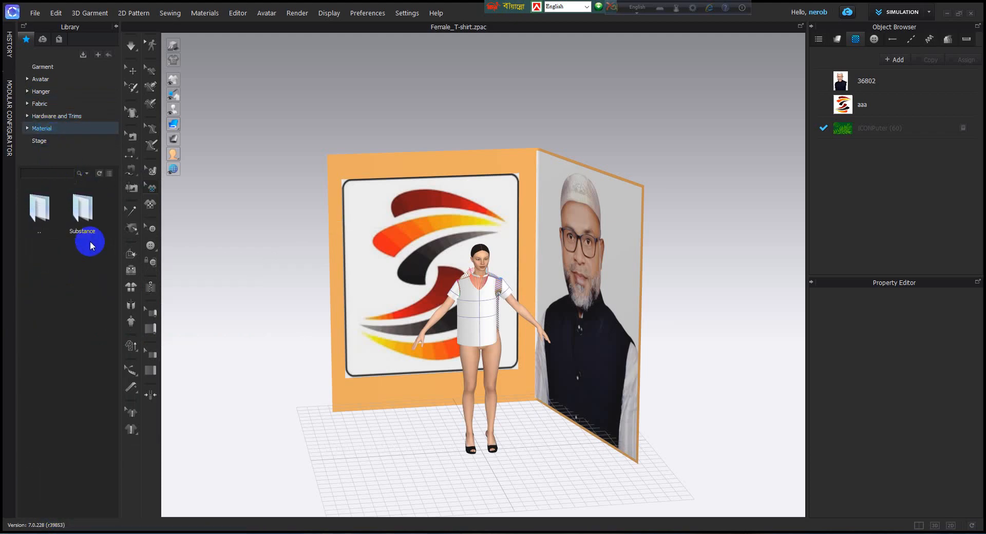
left_click(39, 141)
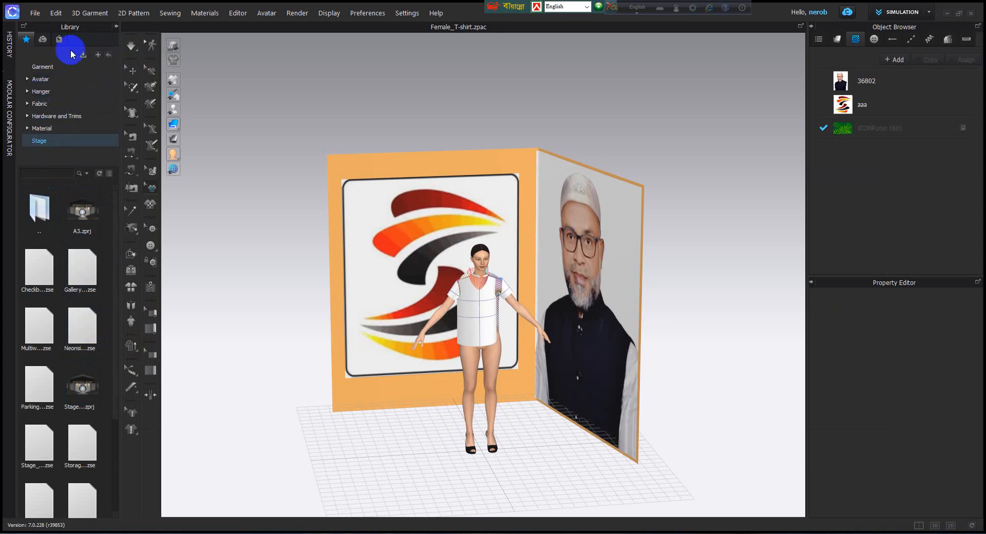
left_click(33, 66)
Step: Expand the History panel, collapse the Modular Configurator, and view further entries in the history list
left_click(10, 43)
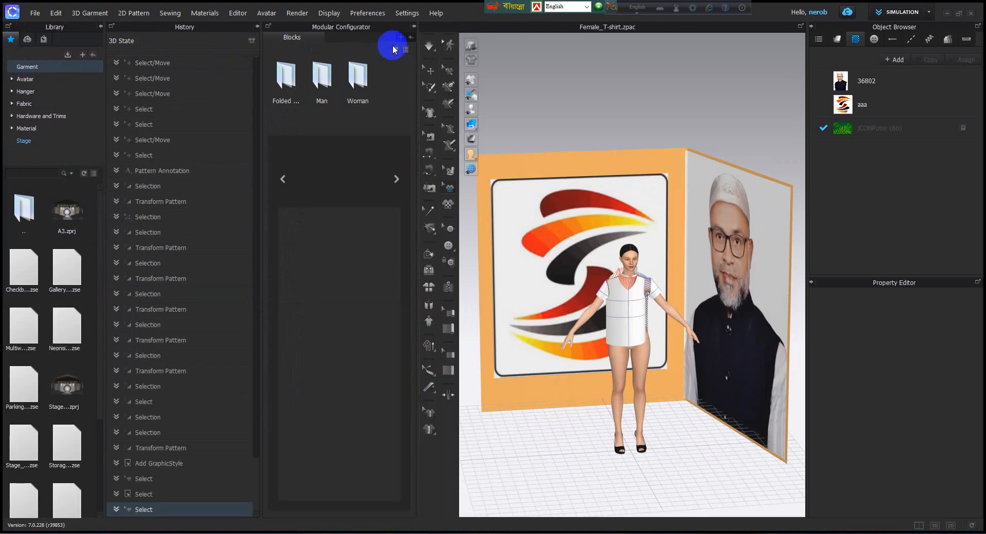
left_click(415, 28)
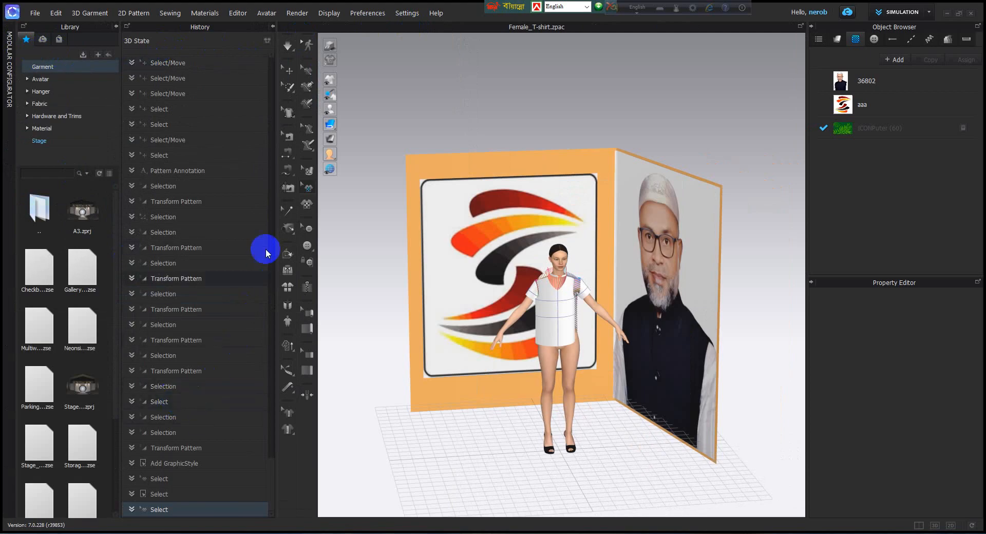
left_click_drag(271, 202, 272, 384)
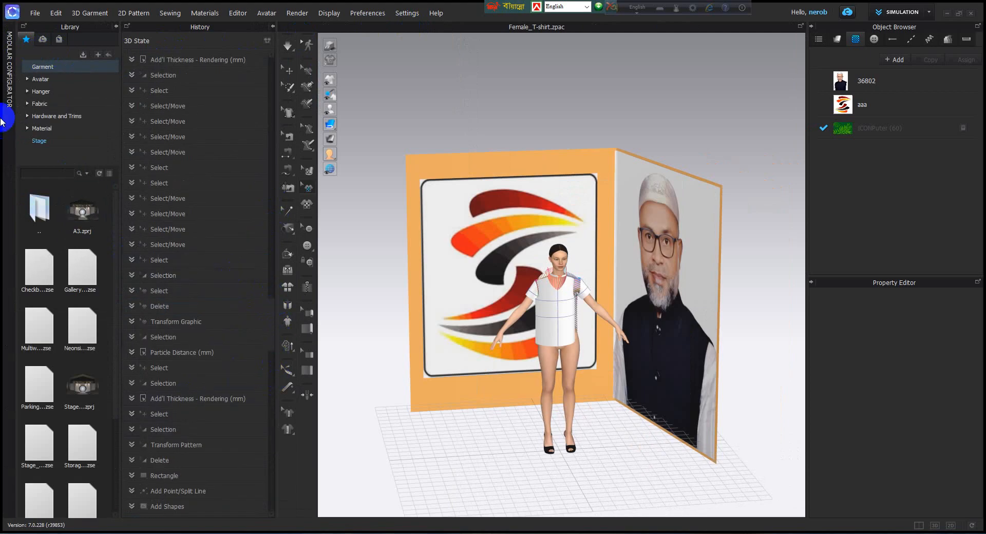
Step: Show the Modular Configurator's blocks, and collapse the Modular Configurator, History and Library panels
left_click(9, 44)
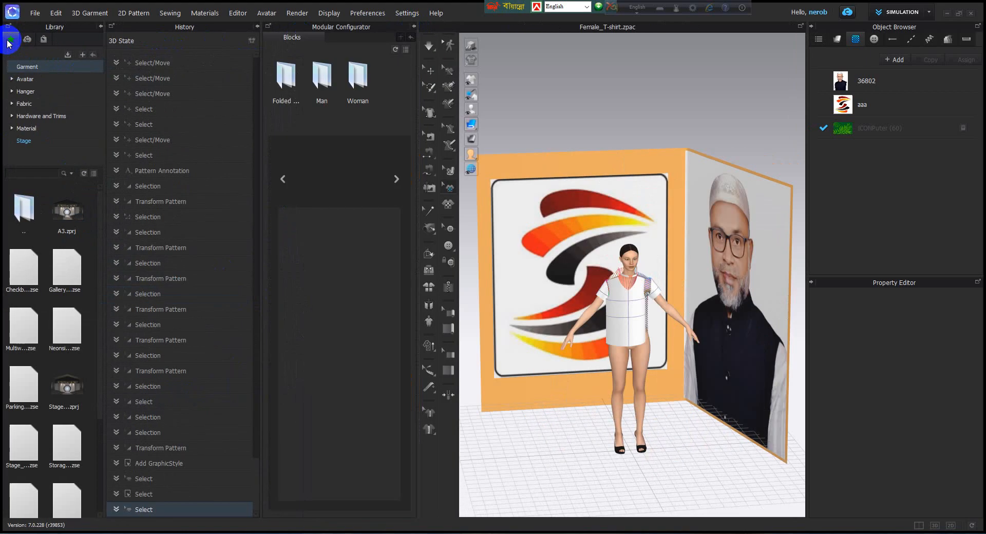
left_click(413, 27)
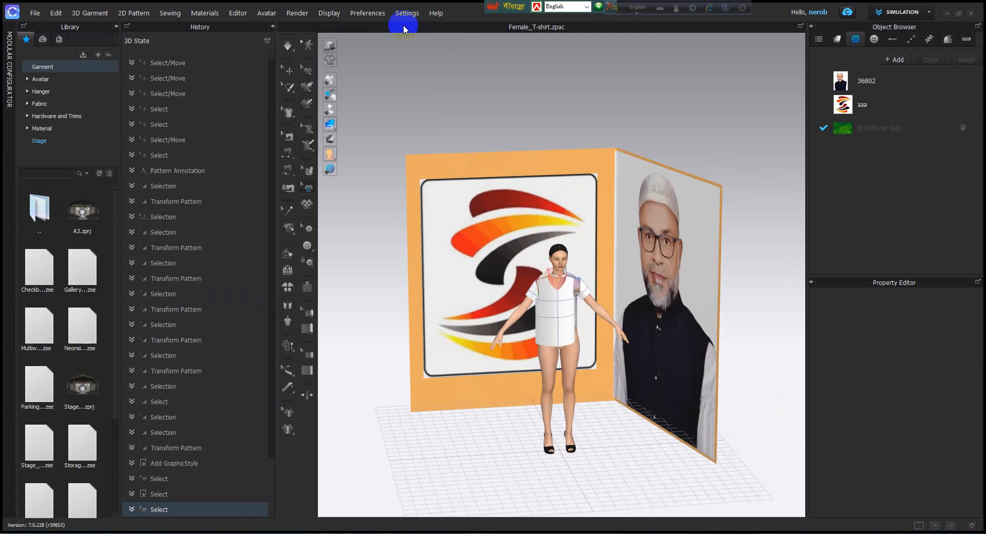
left_click(271, 27)
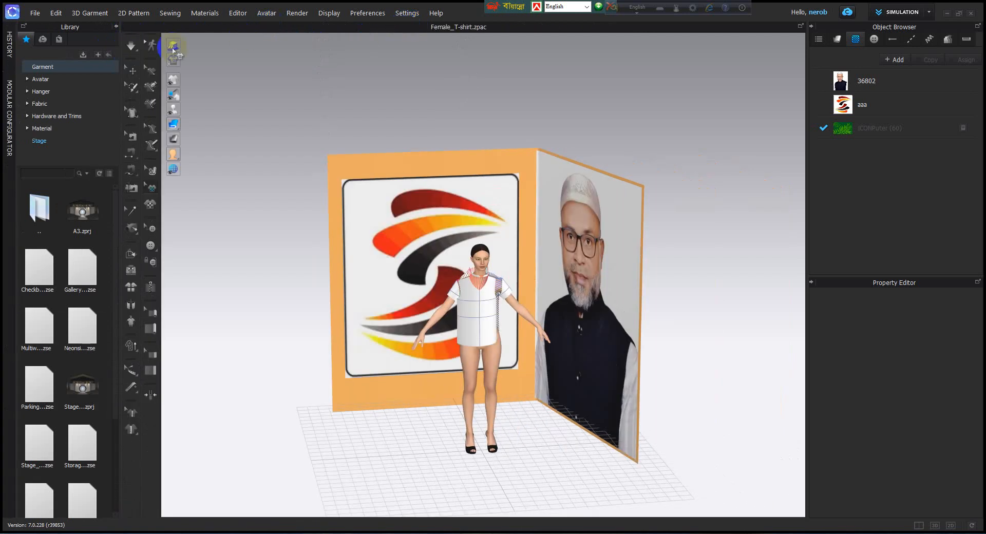
left_click(117, 26)
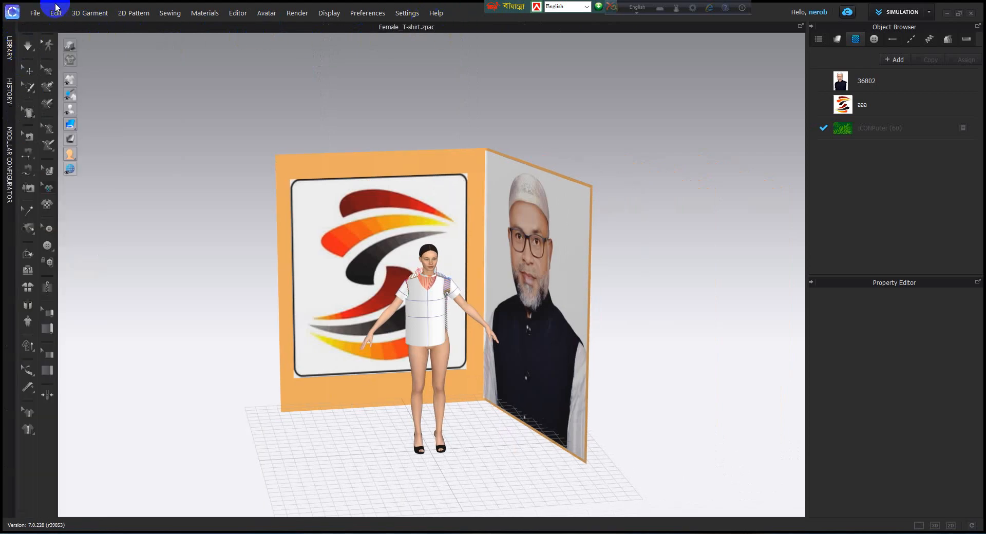
Step: Look through the File commands, including Open, Save As, Snapshot, Video Capture and Recent
left_click(34, 13)
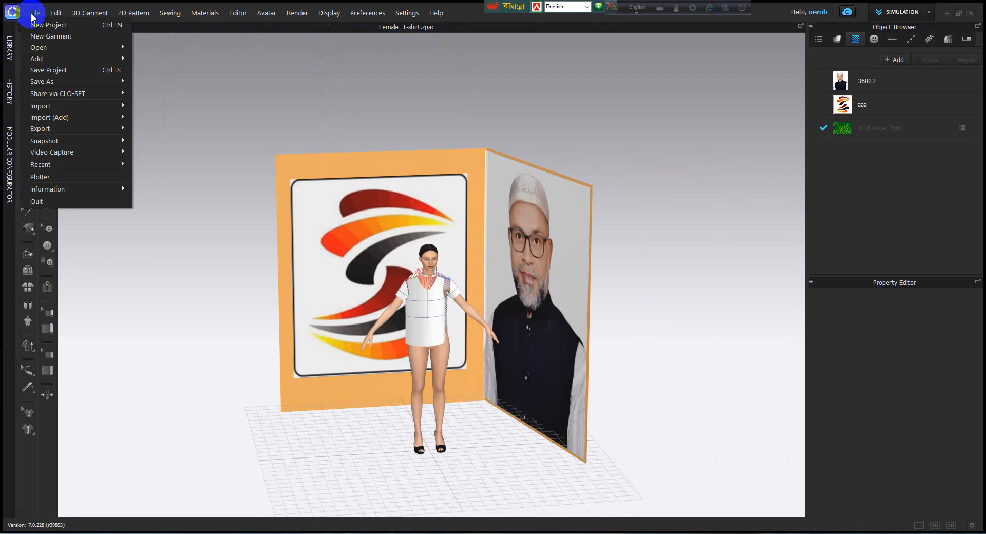
mouse_move(67, 141)
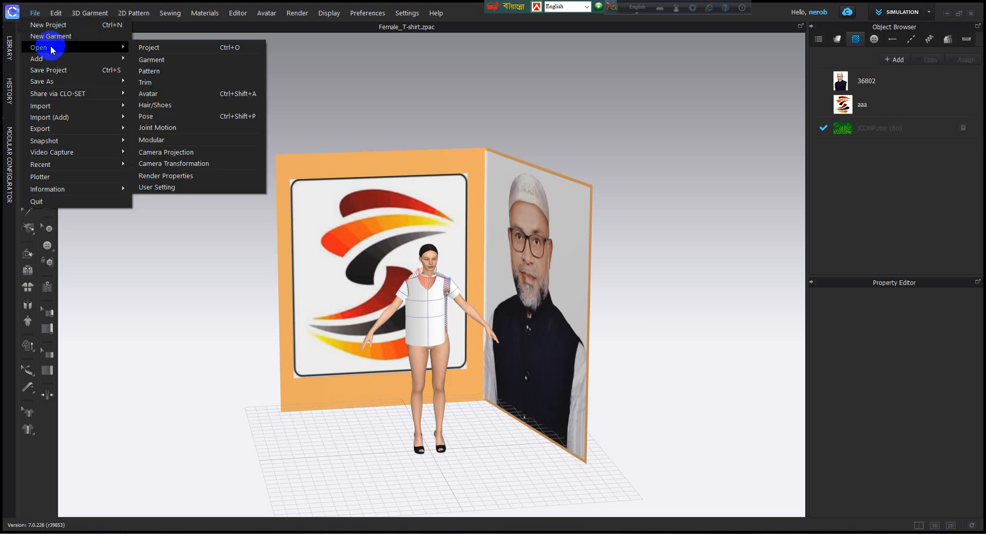
mouse_move(58, 80)
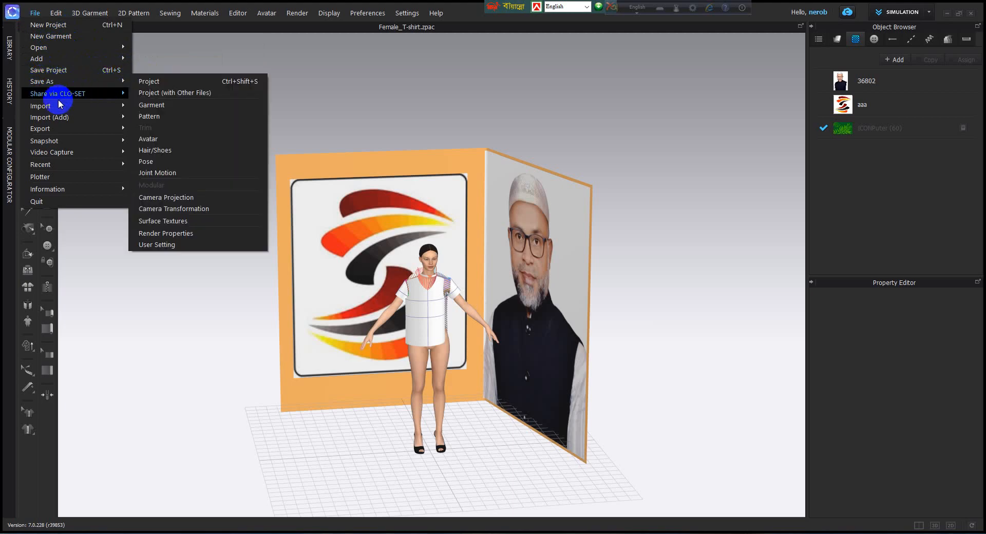
mouse_move(41, 97)
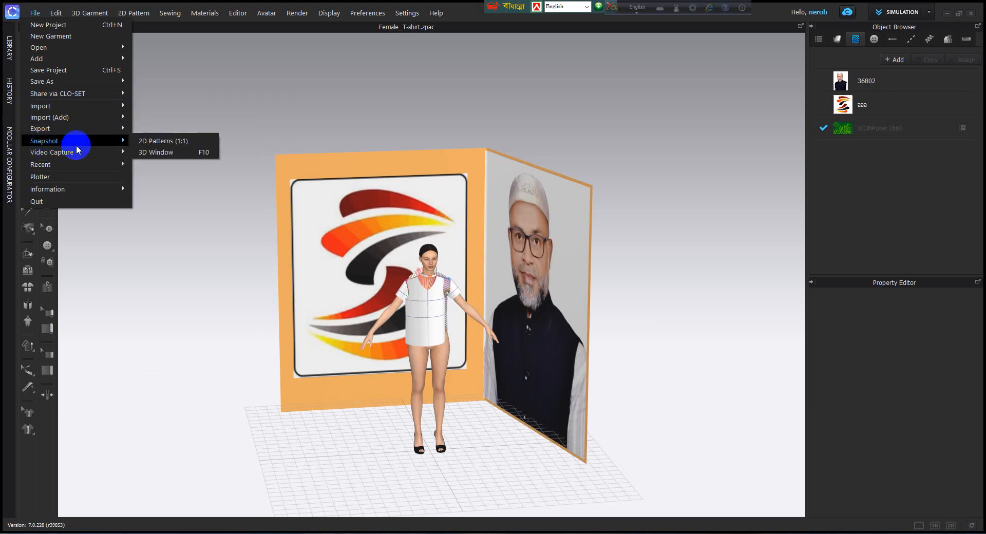
mouse_move(83, 156)
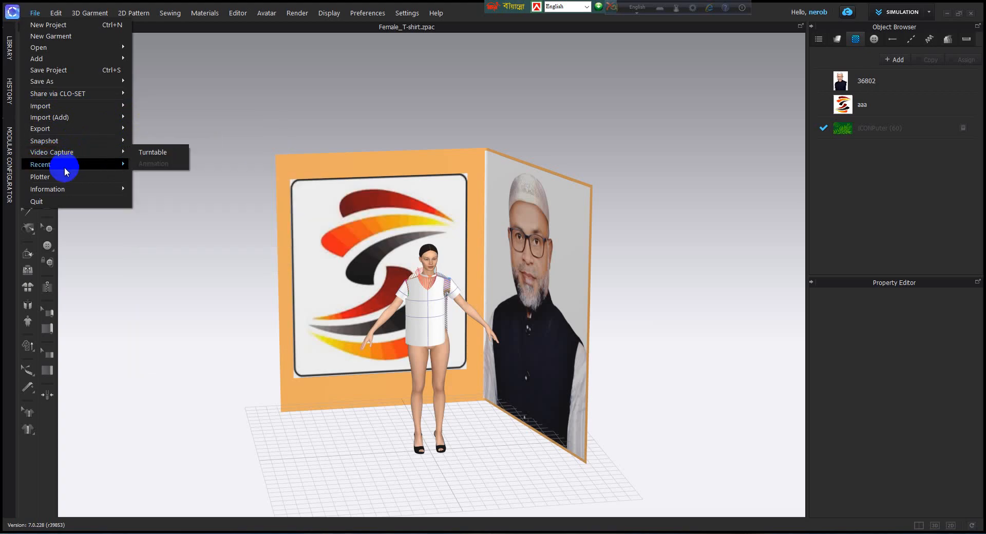
mouse_move(63, 169)
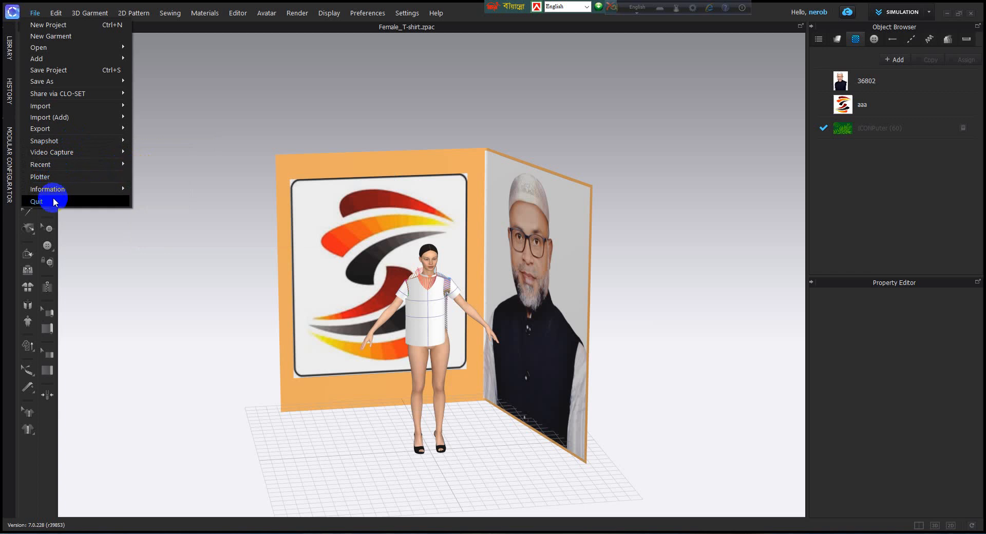
Step: Look over the available Edit and 3D Garment commands without running any of them
mouse_move(55, 12)
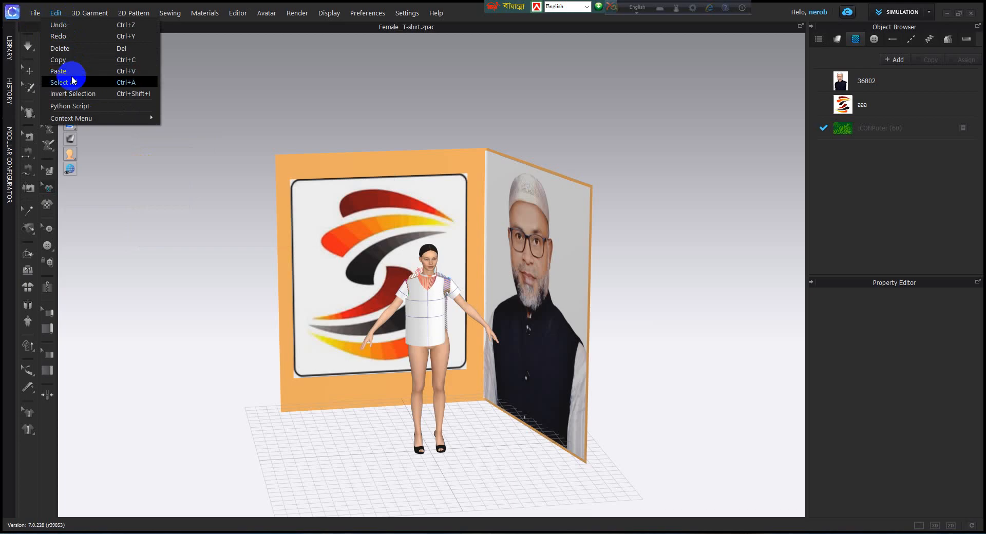
mouse_move(96, 17)
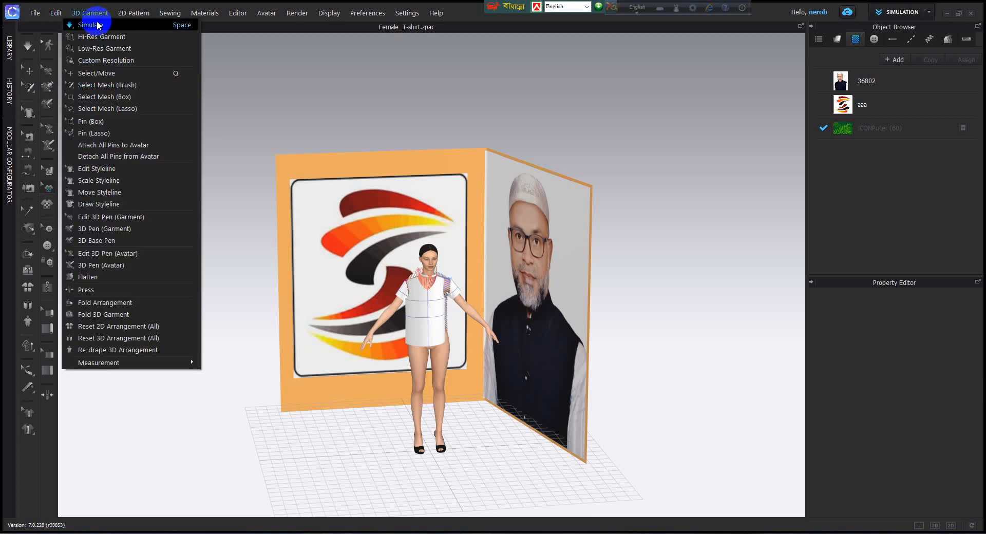
left_click(327, 88)
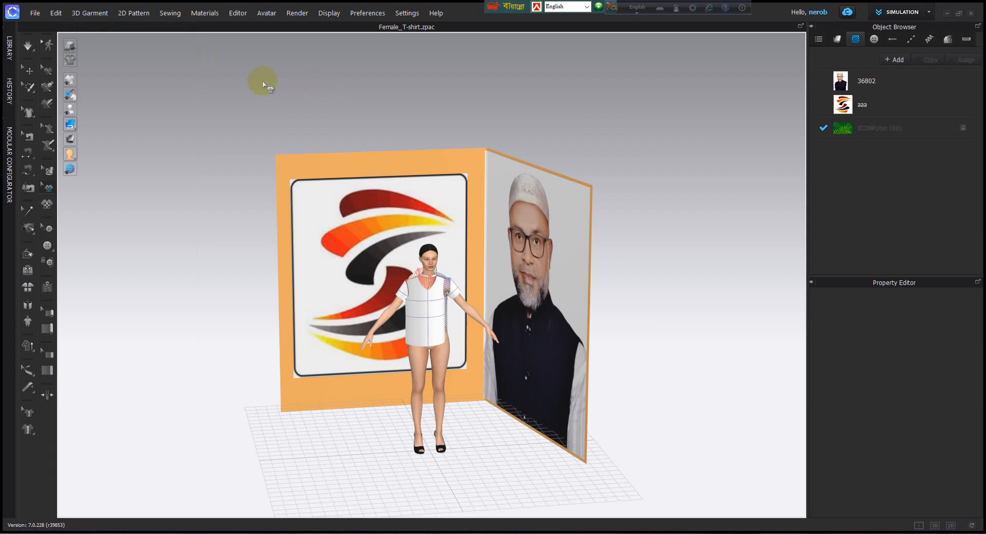
left_click(43, 44)
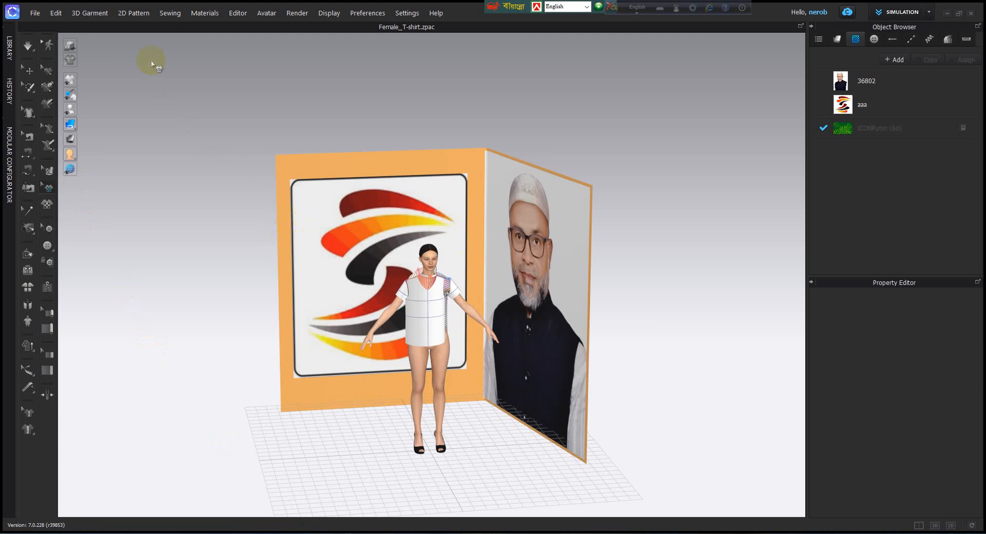
Step: Look through the 2D Pattern, Sewing, Materials, Editor and Avatar commands, including the pattern editing and pleats options
left_click(133, 12)
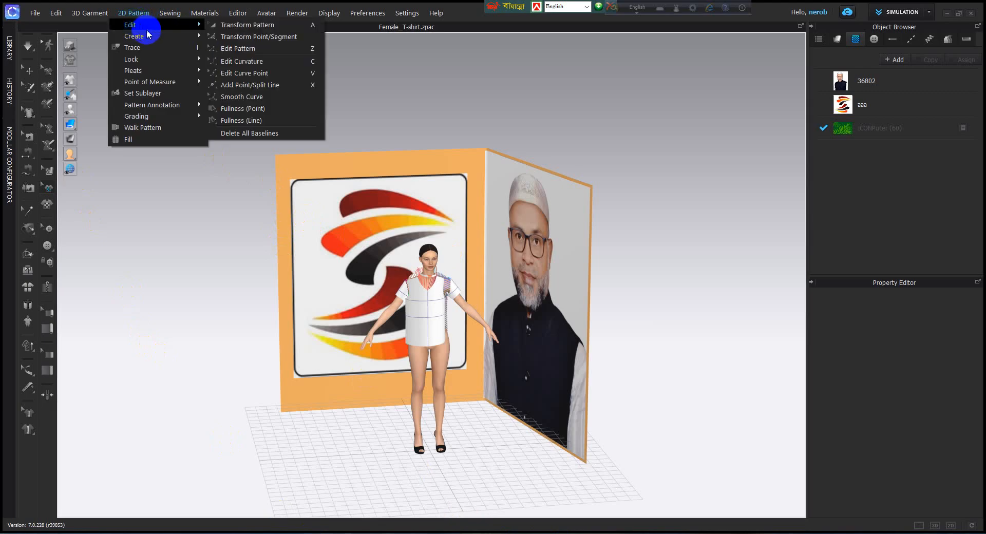
mouse_move(145, 38)
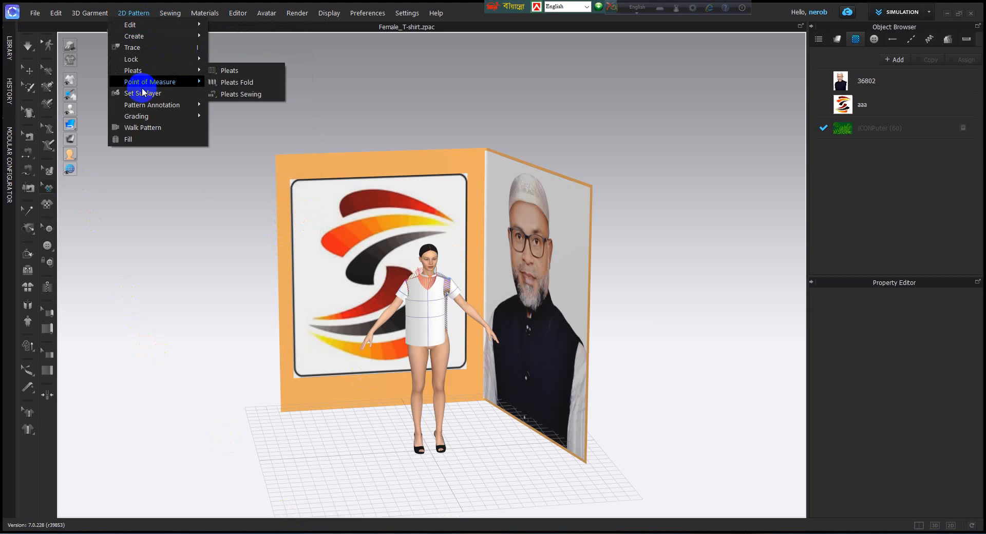
mouse_move(171, 15)
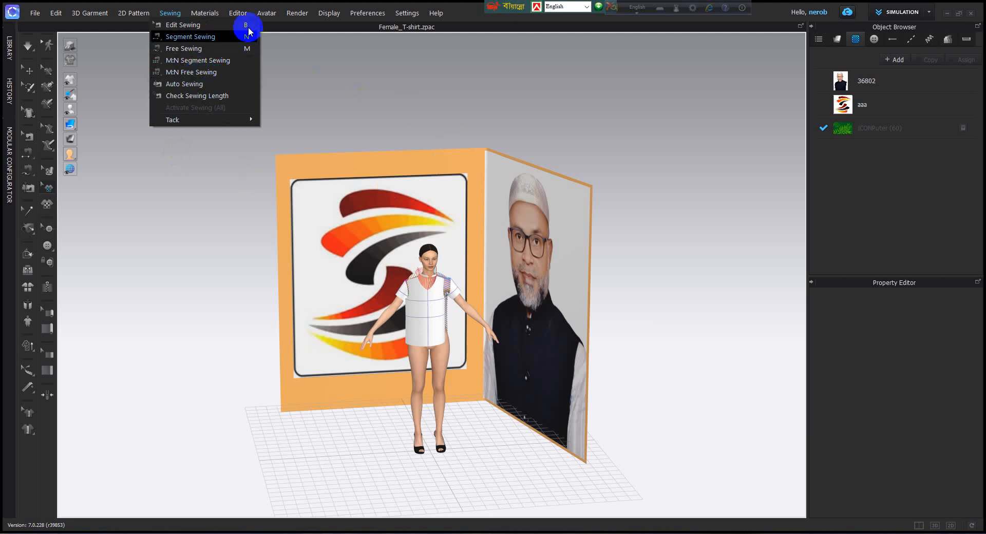
mouse_move(215, 19)
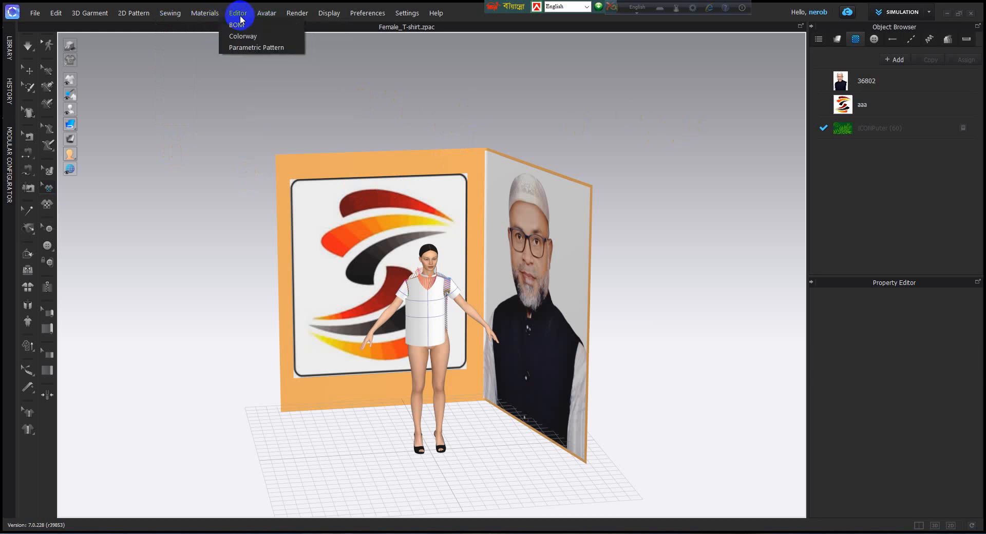
mouse_move(266, 20)
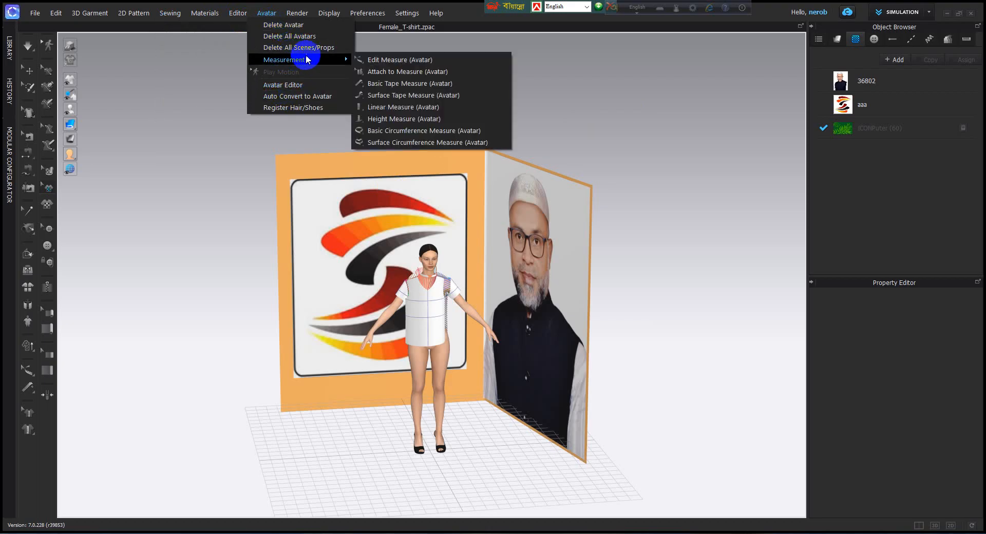
Step: Look over the Render, Display and Preferences commands
left_click(297, 13)
left_click(297, 13)
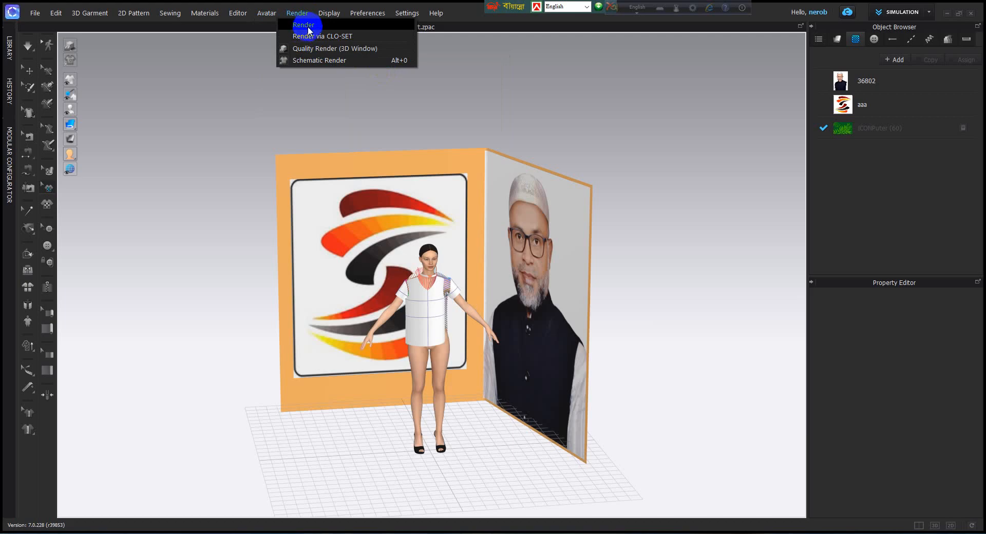
mouse_move(327, 15)
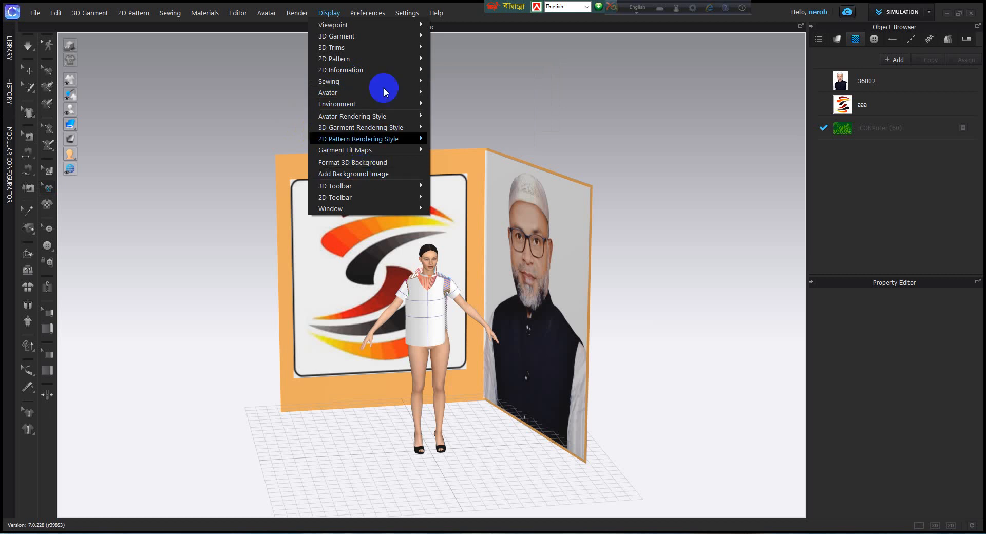
mouse_move(371, 17)
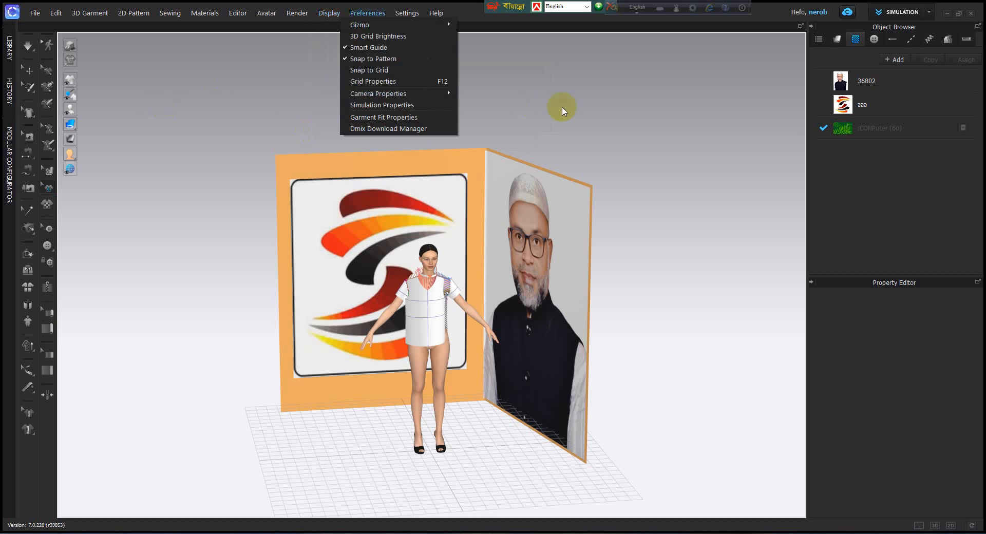
Step: Show the 3D and 2D pattern windows side by side, and look through the Segment Sewing, Free Sewing, Check Sewing Length and Steam tools
left_click(919, 524)
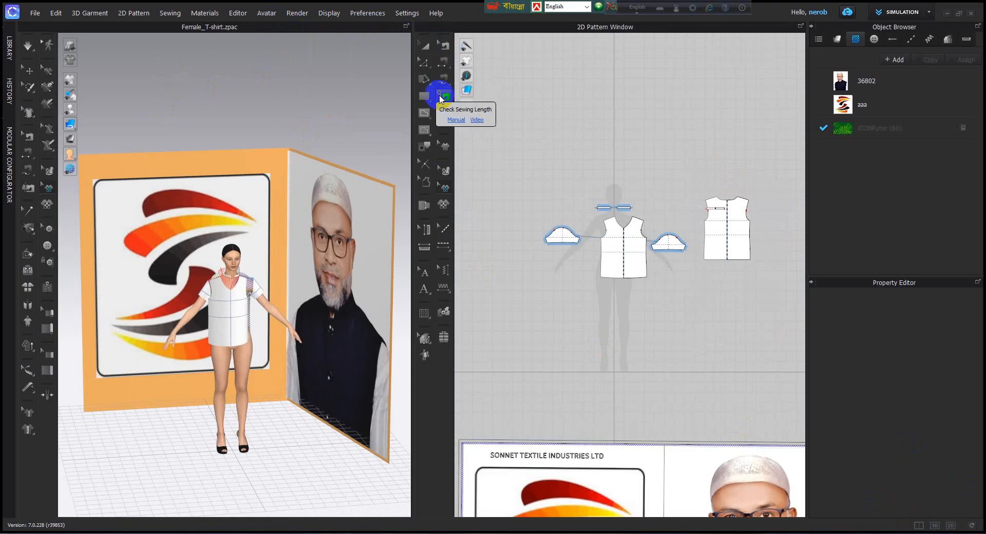
left_click(444, 67)
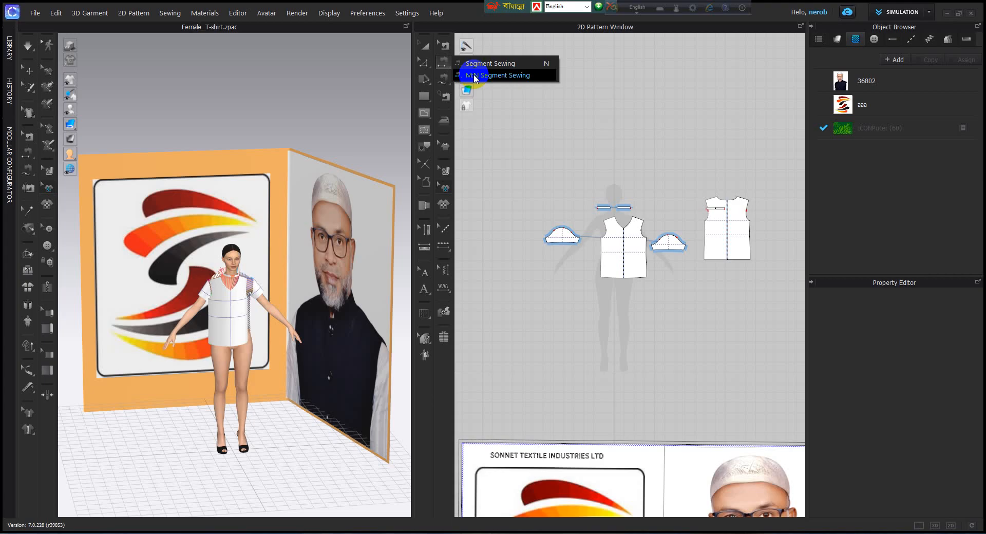
left_click(442, 82)
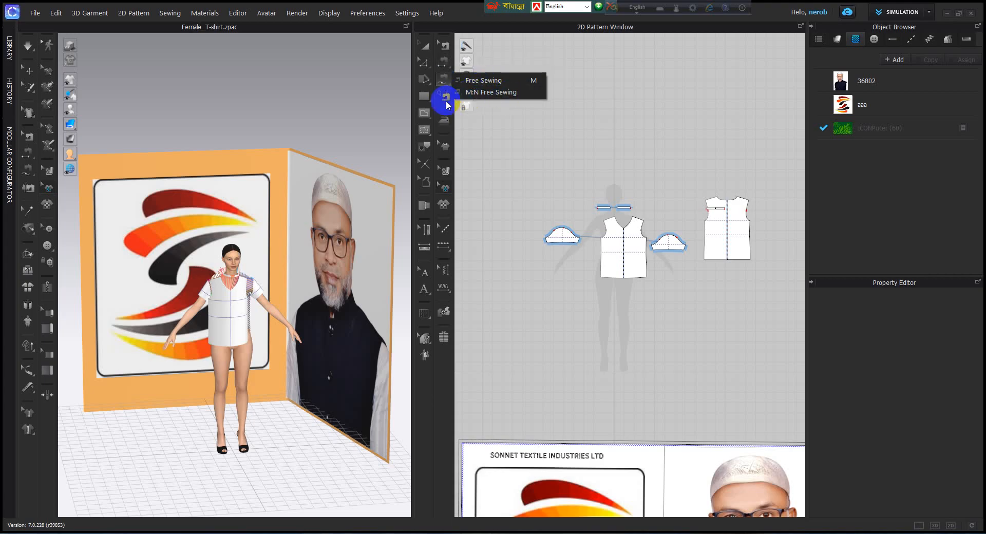
left_click(443, 99)
left_click(215, 39)
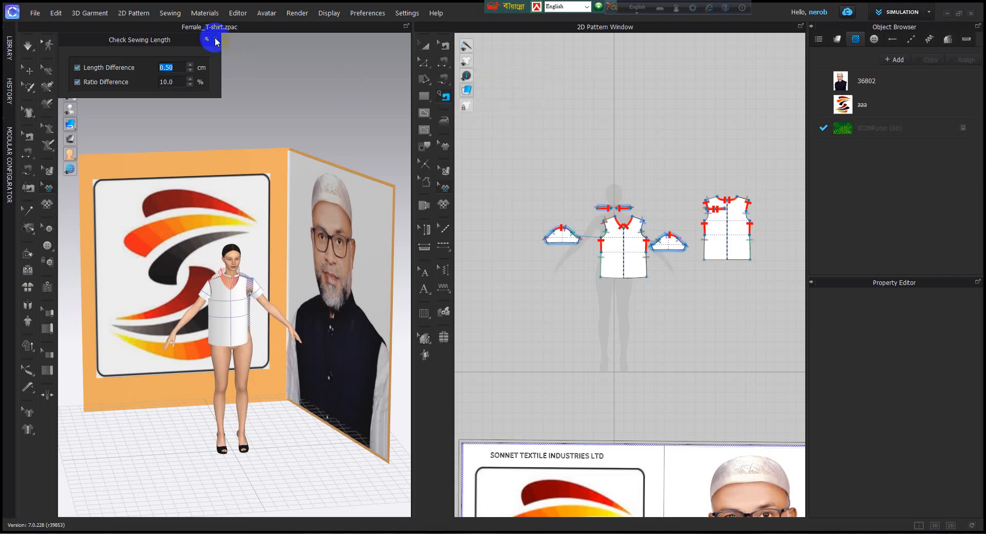
left_click(447, 119)
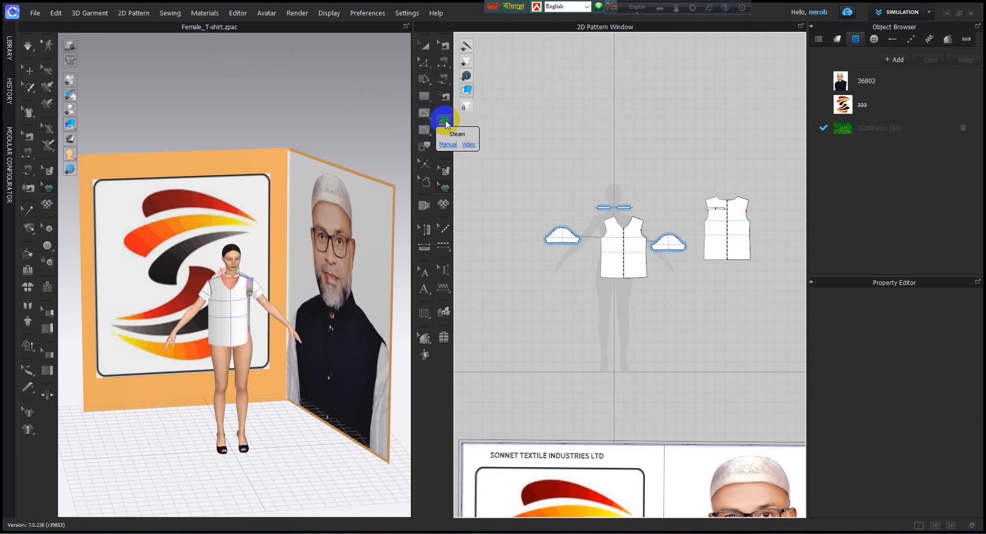
Step: Look through the 2D pattern tools: Transform Pattern, Edit Pattern, Fullness, the pattern shapes, and the internal shapes and Dart
left_click(424, 47)
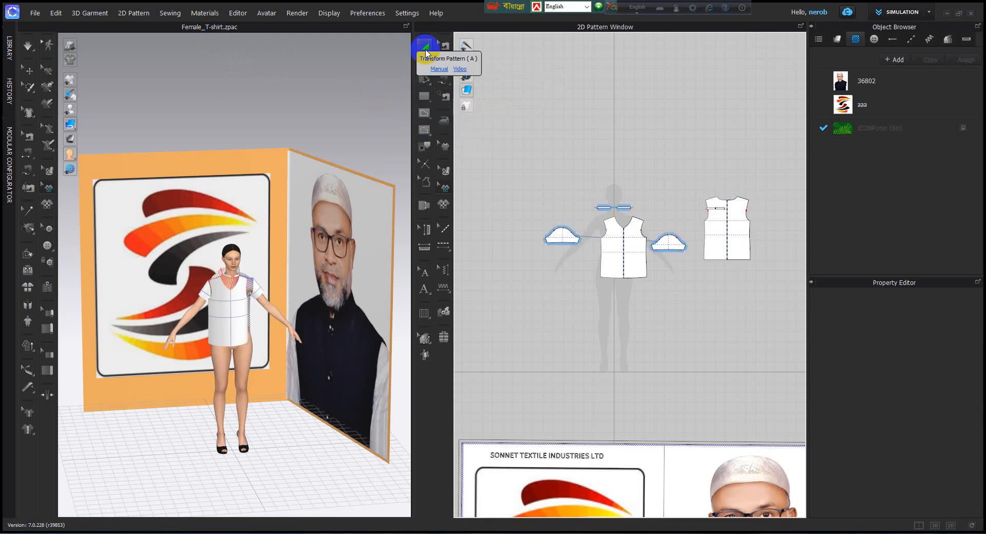
left_click(424, 62)
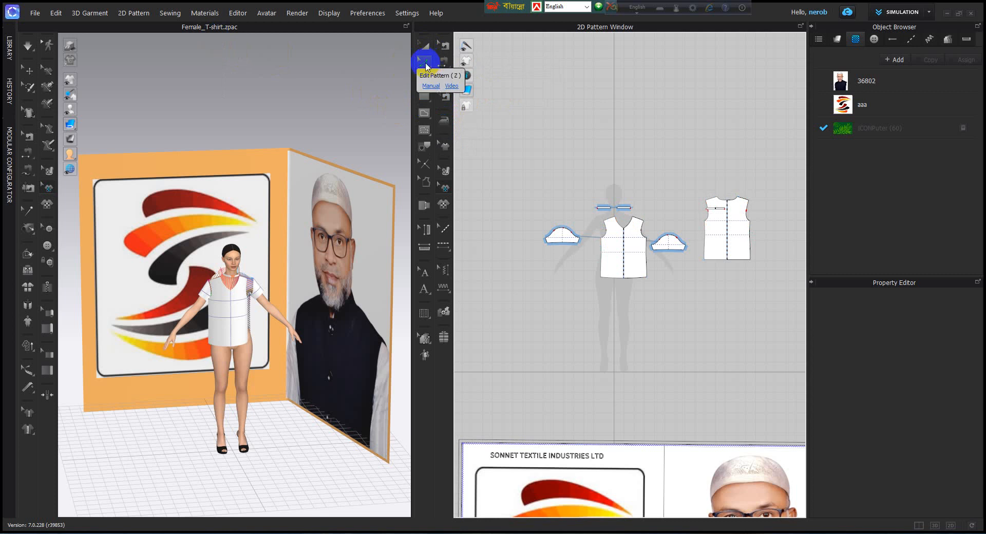
left_click(425, 65)
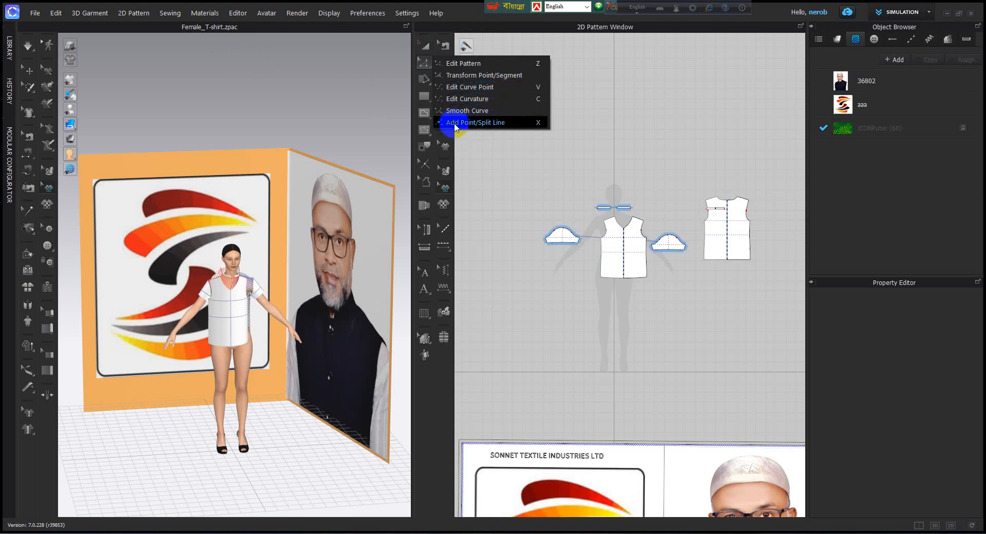
left_click(424, 79)
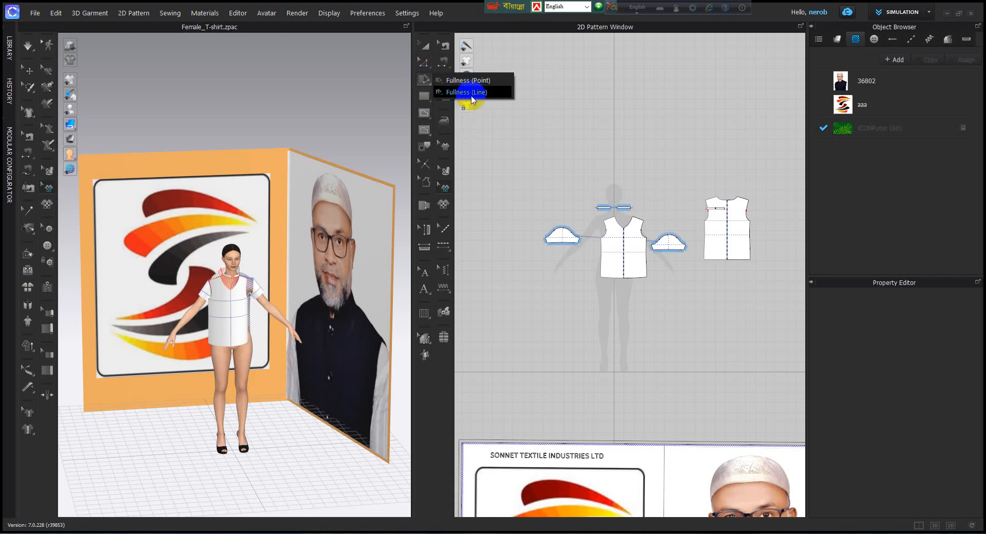
left_click(424, 96)
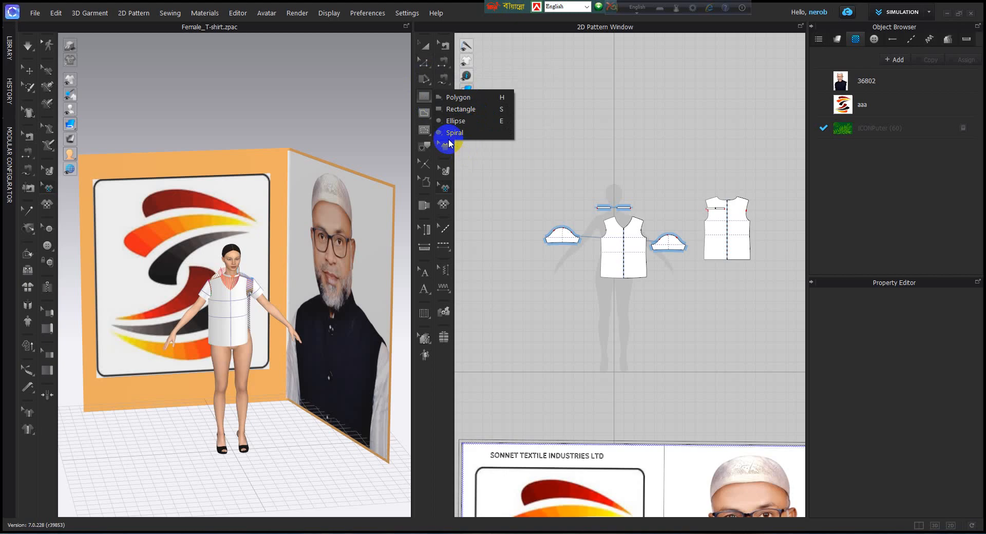
left_click(424, 112)
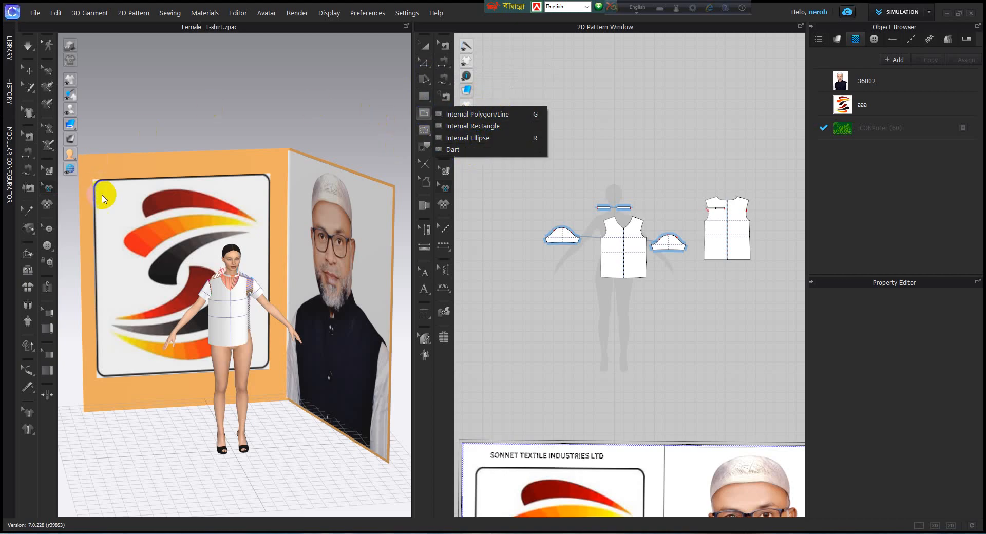
left_click(153, 91)
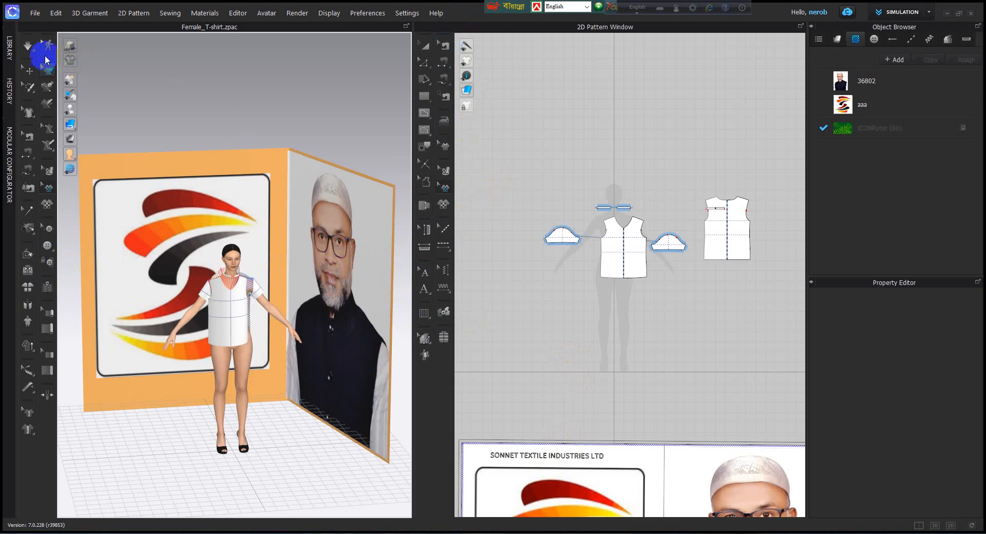
Step: Expand the Library panel beside the 3D window
left_click(10, 46)
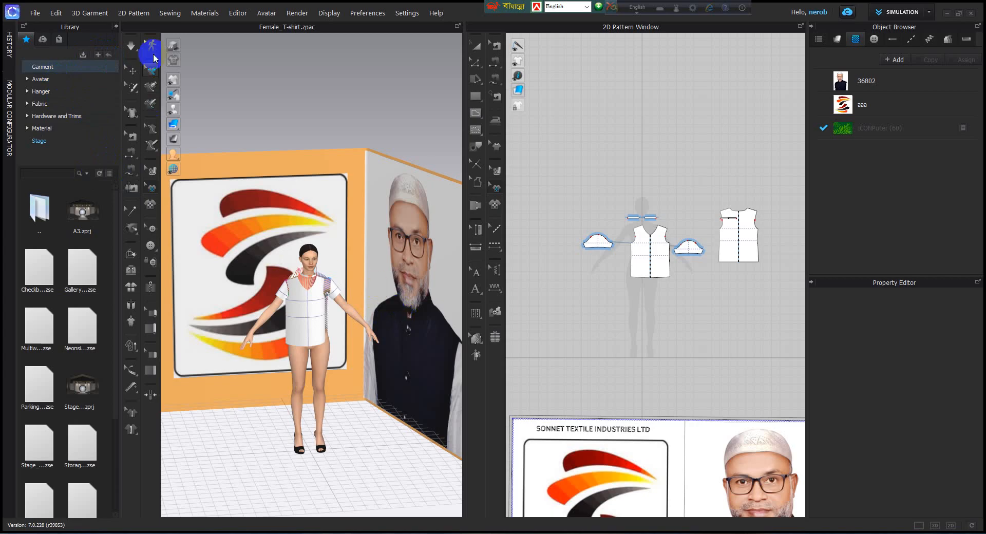
Step: Collapse the Library panel beside the 3D window
left_click(116, 30)
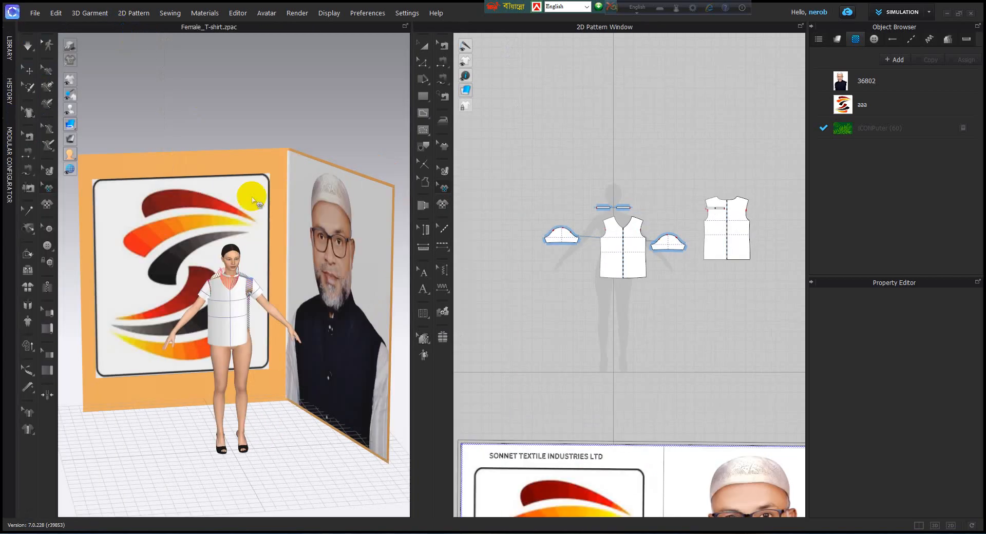
scroll(318, 299, "up", 3)
scroll(319, 297, "down", 3)
right_click_drag(317, 300, 277, 297)
middle_click_drag(286, 297, 218, 308)
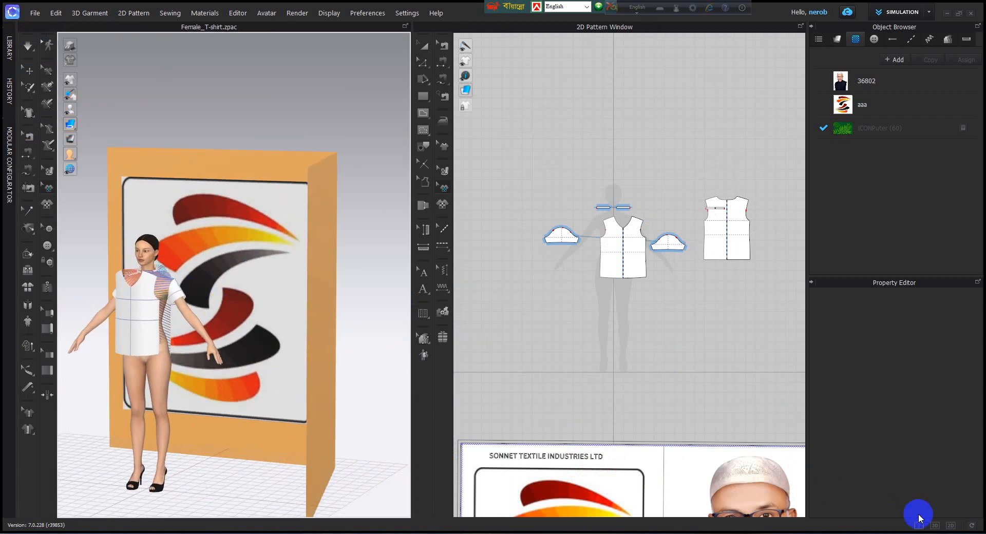
Step: Show the 2D pattern window alone to look over the pattern pieces, and return to the side-by-side 3D and 2D layout
left_click(950, 526)
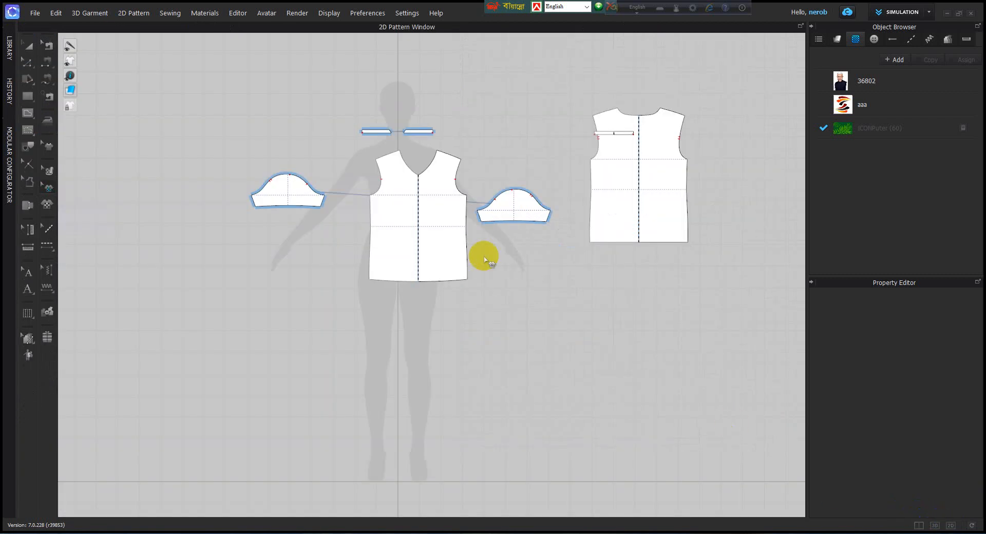
scroll(440, 246, "down", 5)
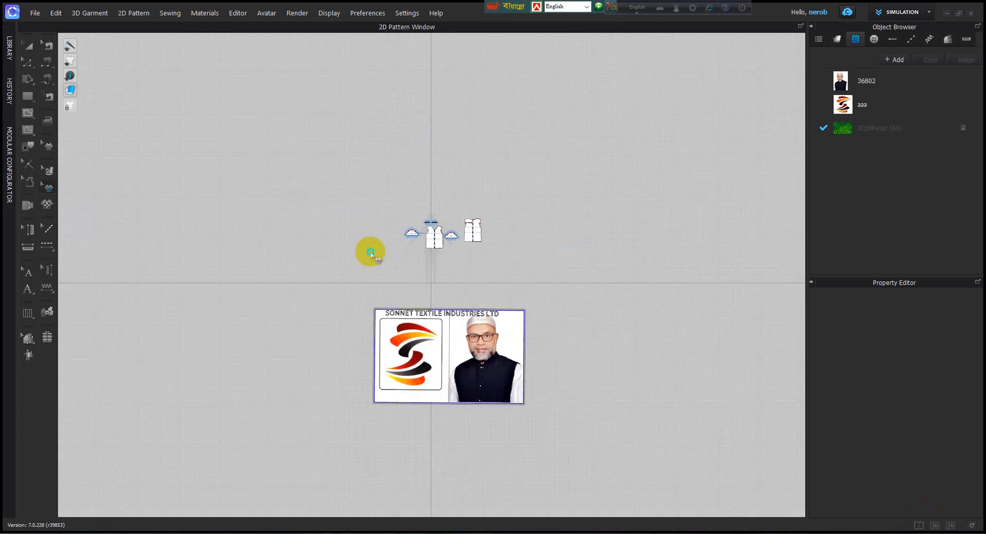
right_click(330, 247)
left_click(303, 218)
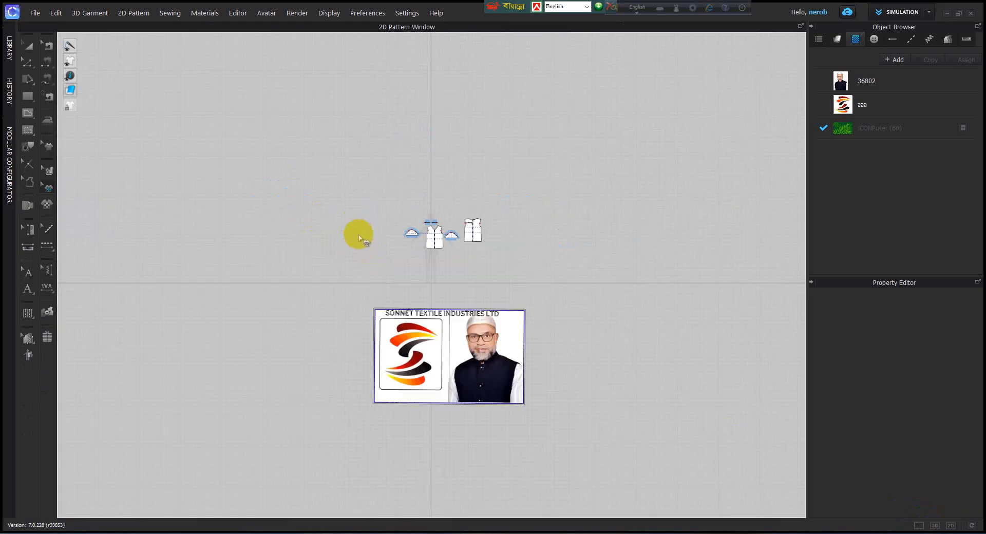
left_click(918, 526)
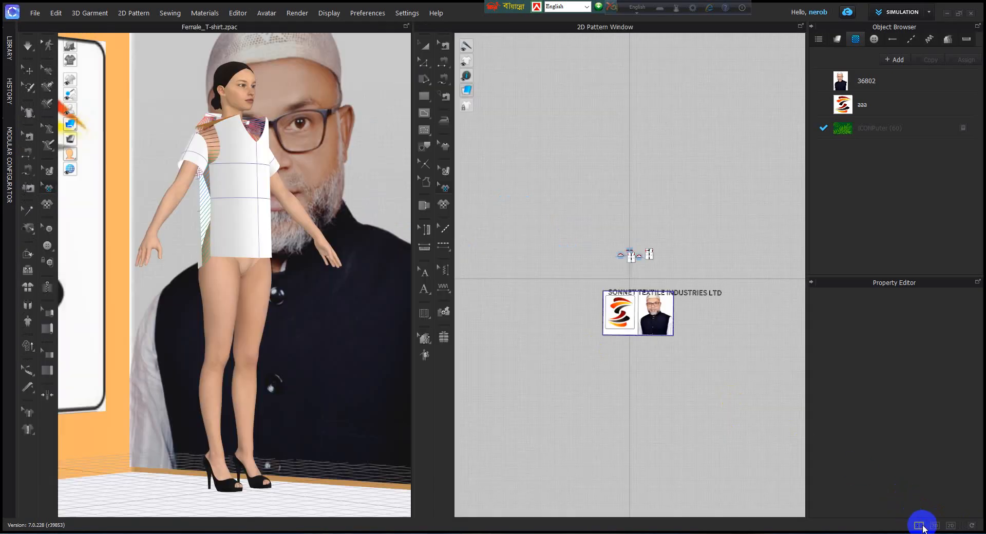
Step: Show only the 3D window and look over the avatar and the stage behind it
left_click(934, 525)
scroll(535, 384, "down", 3)
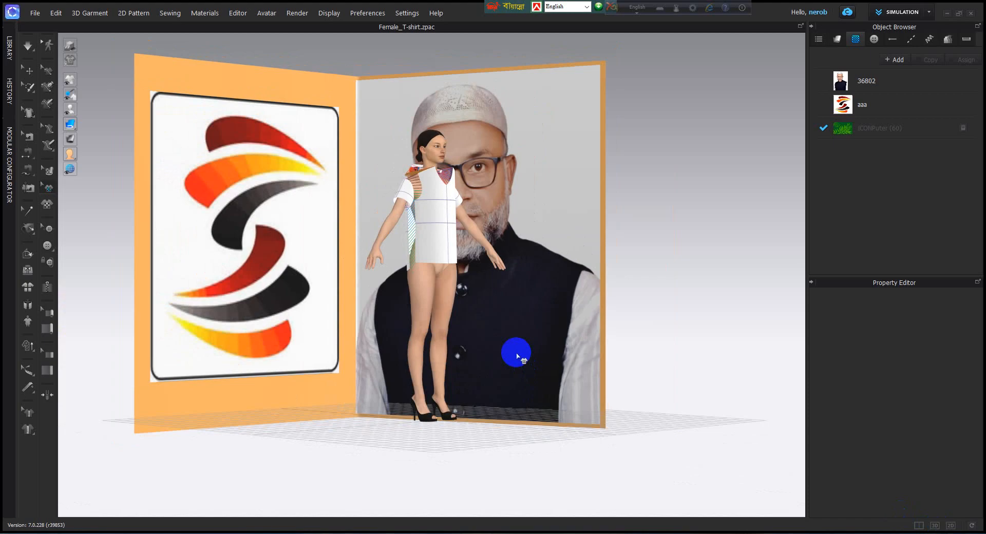
scroll(516, 354, "down", 5)
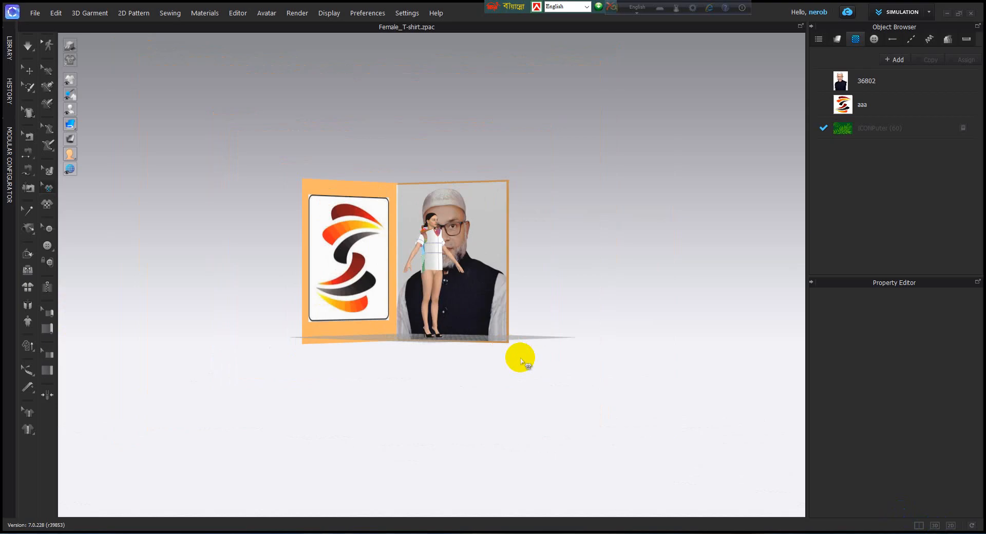
scroll(513, 355, "up", 2)
scroll(510, 352, "down", 3)
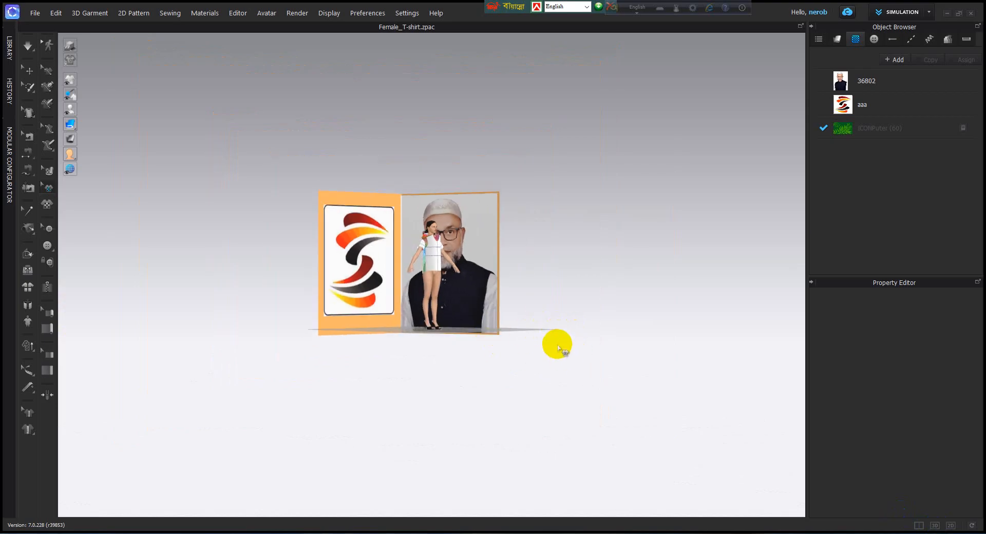
scroll(558, 348, "up", 5)
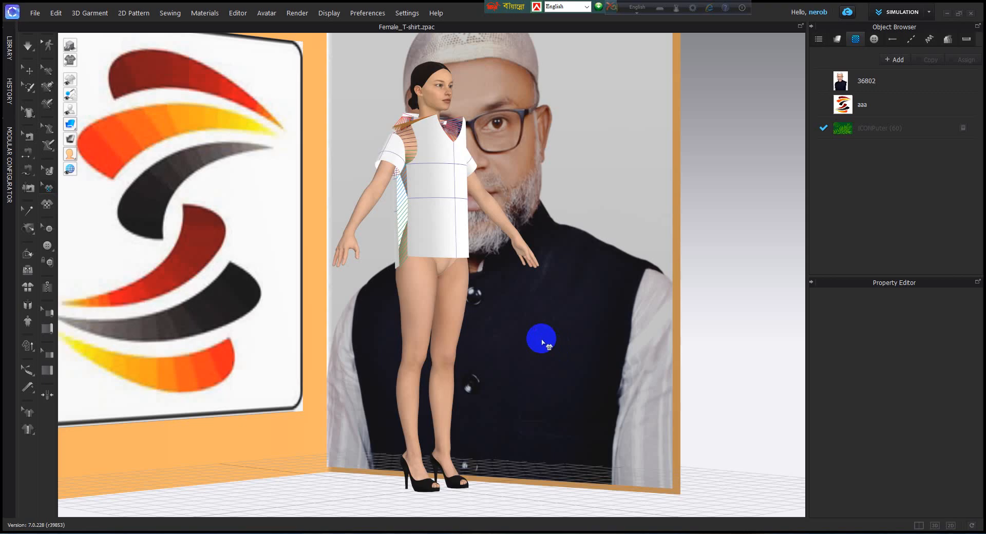
Step: Look at the avatar in the preset front, three-quarter, side, top, back and bottom views, finishing with the front view
key("2")
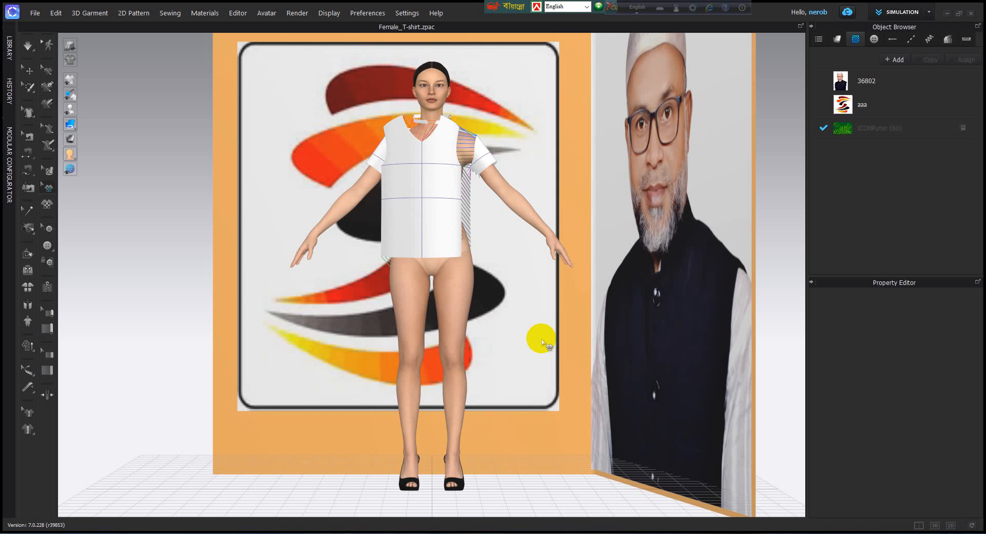
key("3")
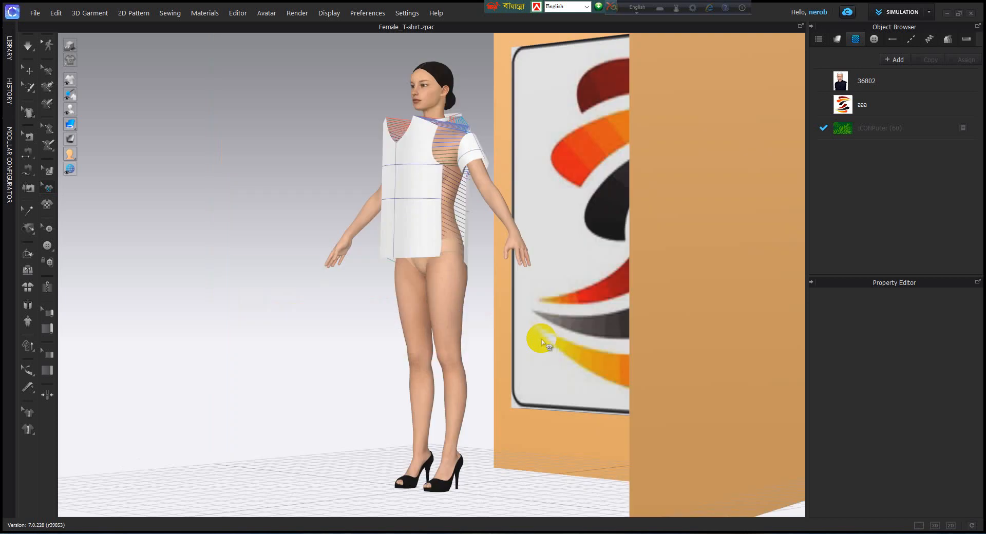
key("6")
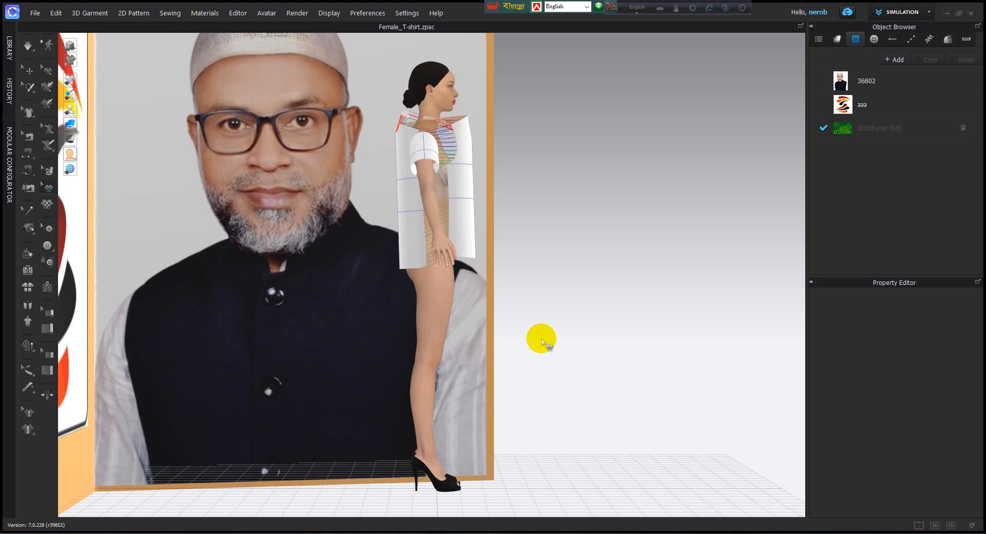
key("5")
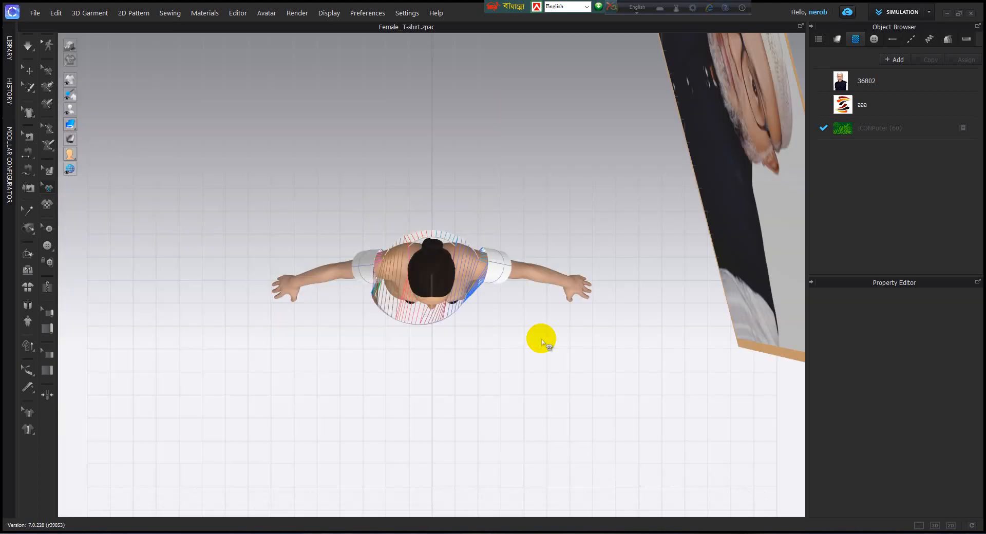
key("4")
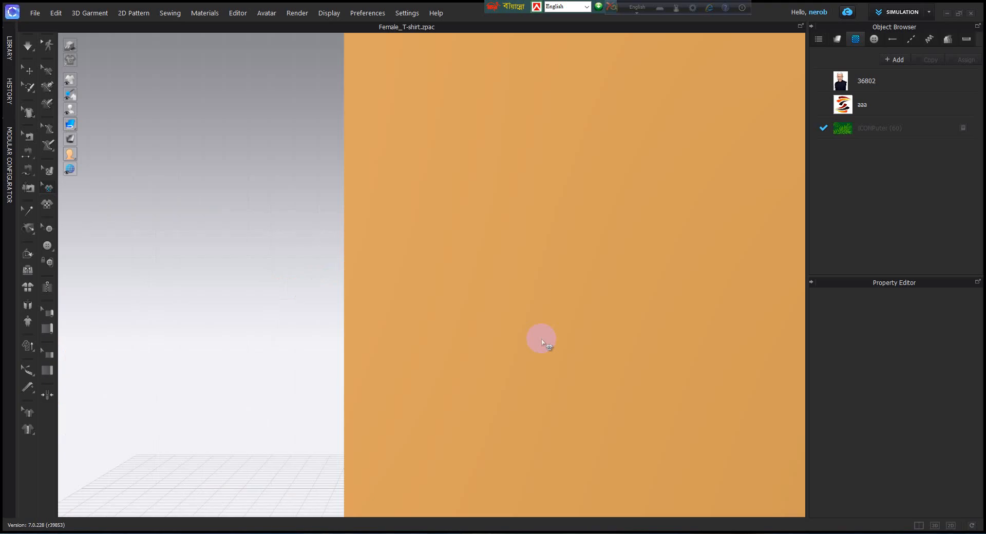
key("2")
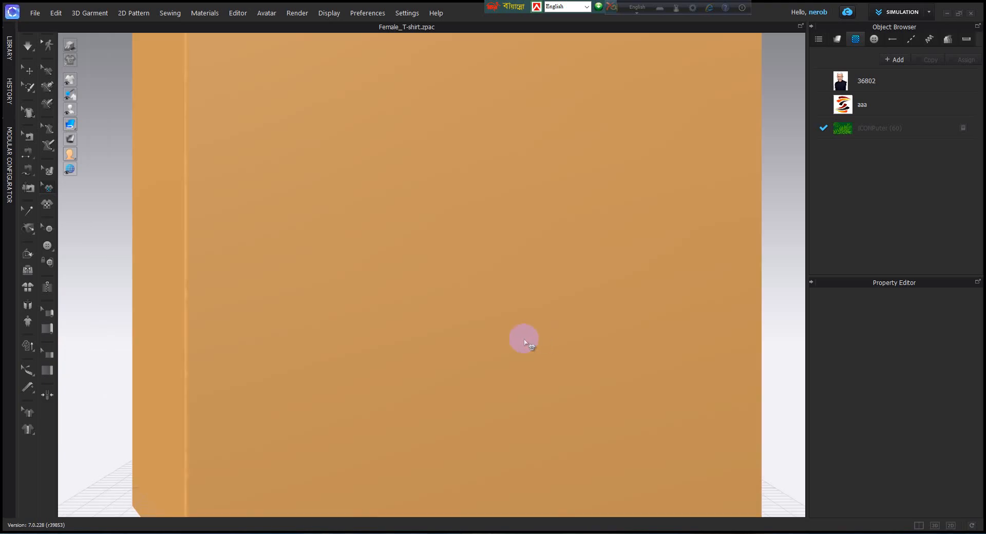
scroll(523, 340, "down", 3)
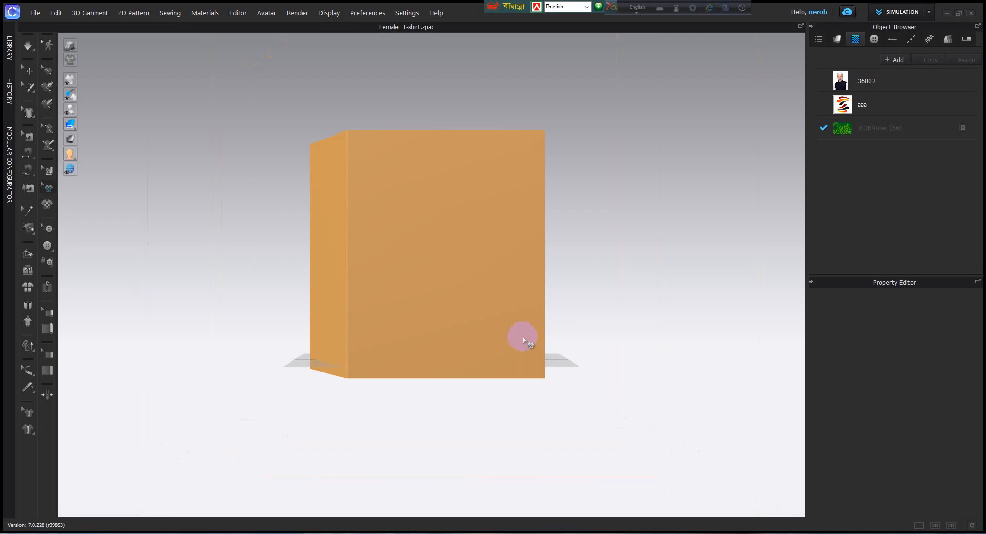
scroll(523, 340, "up", 4)
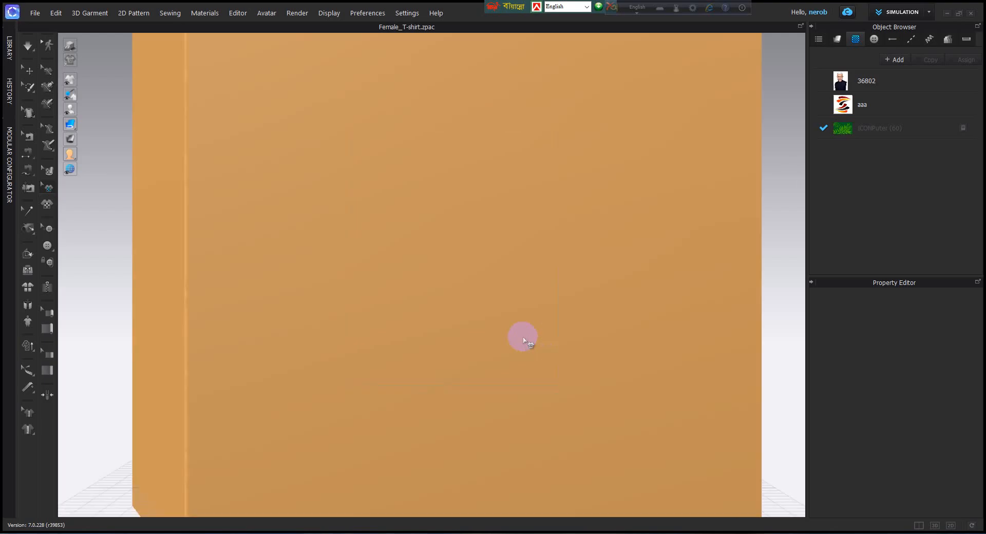
key("0")
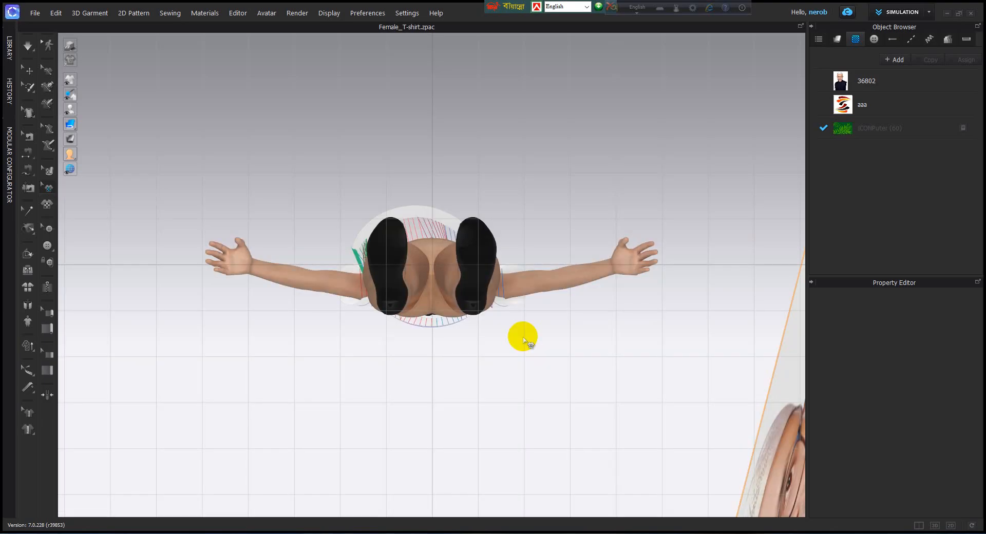
key("2")
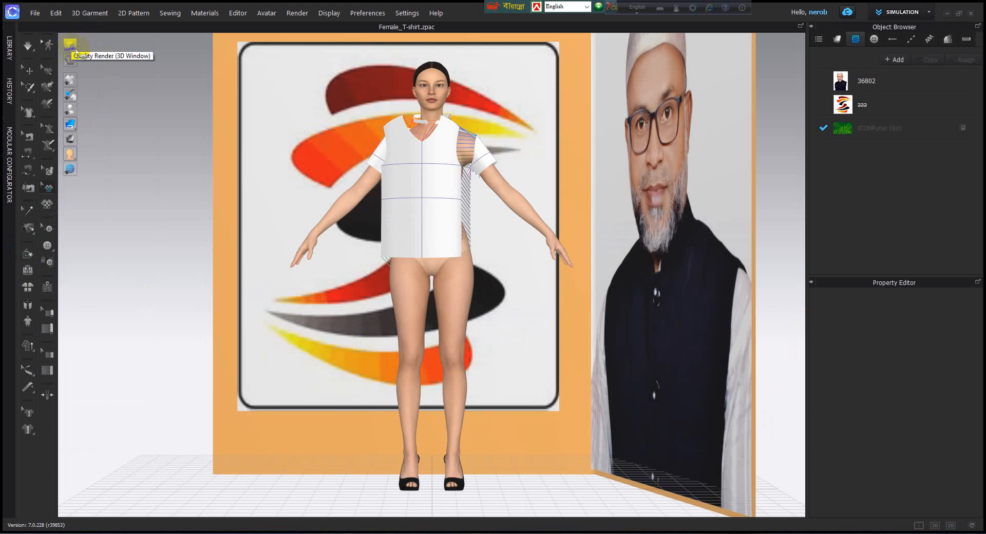
Step: Look at the Quality Render option for the 3D window
left_click(73, 47)
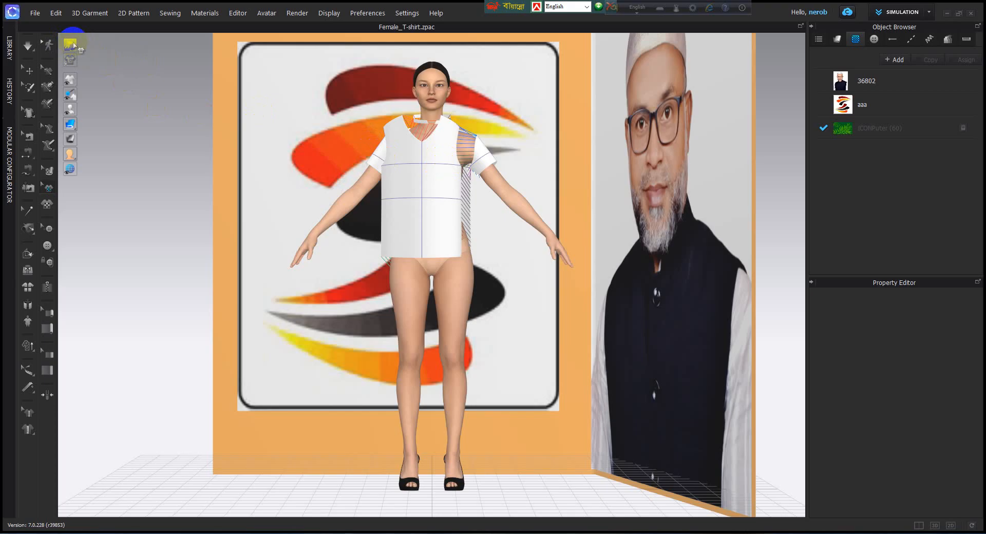
scroll(485, 254, "down", 5)
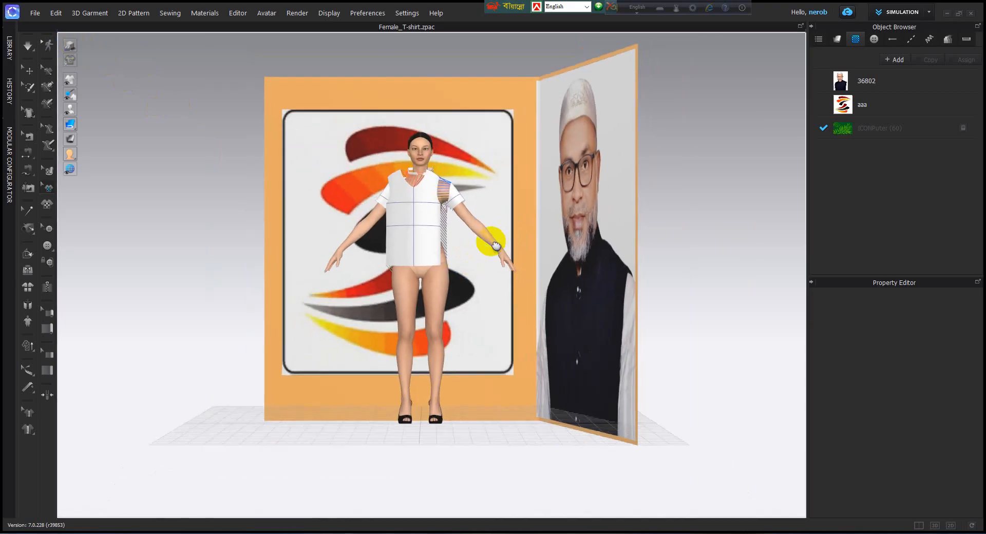
middle_click_drag(491, 242, 471, 260)
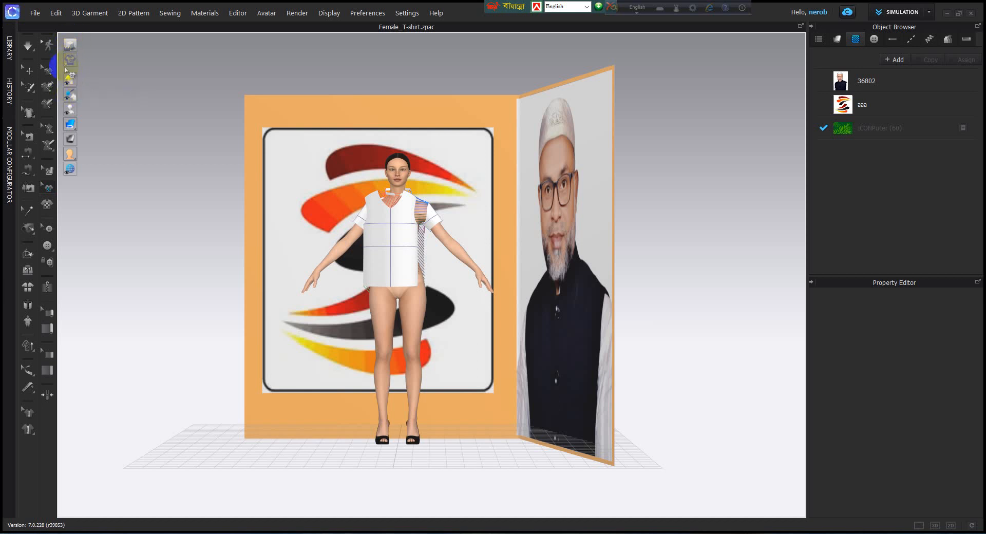
Step: Hide the avatar in the 3D window and show it again
mouse_move(71, 109)
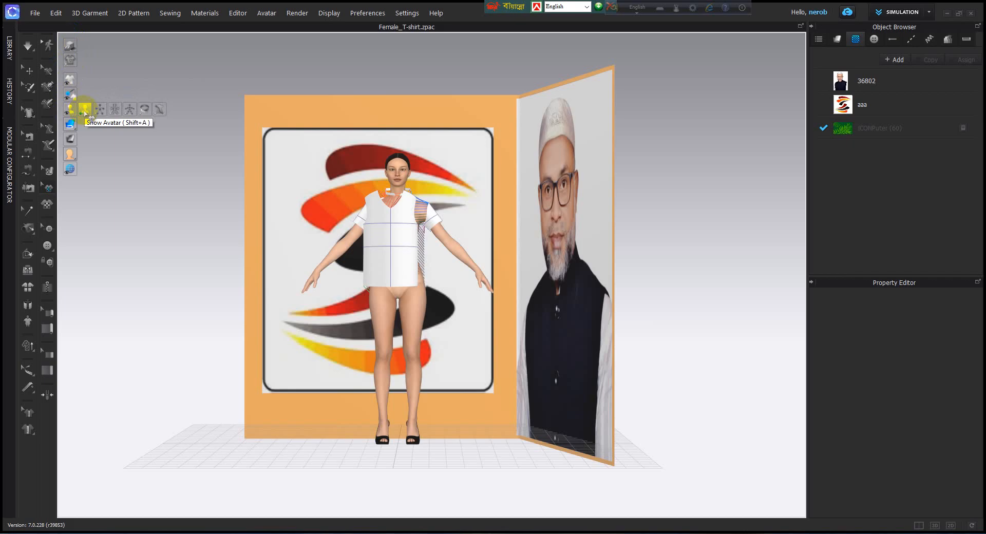
left_click(85, 110)
left_click(85, 110)
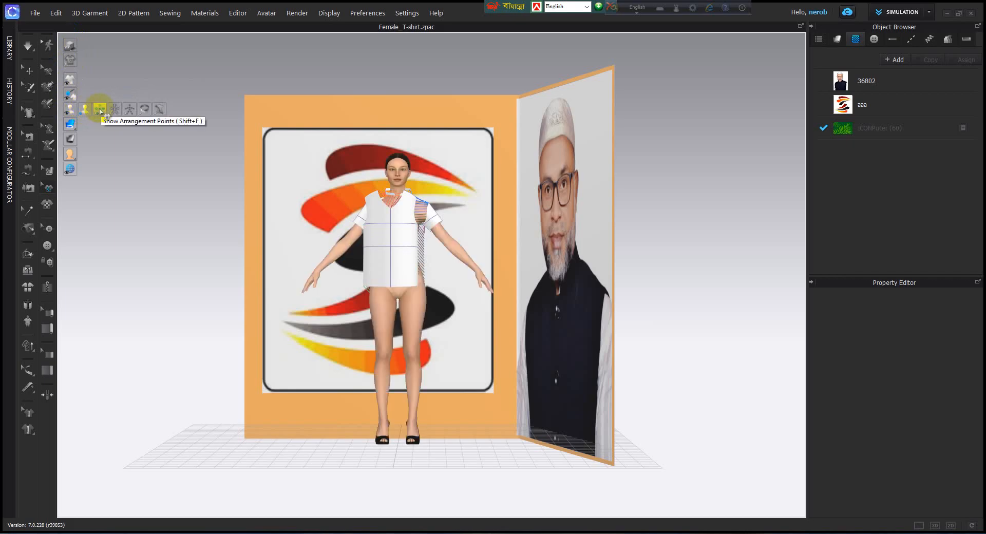
Step: Show the arrangement points around the avatar, look at them and hide them again
left_click(100, 111)
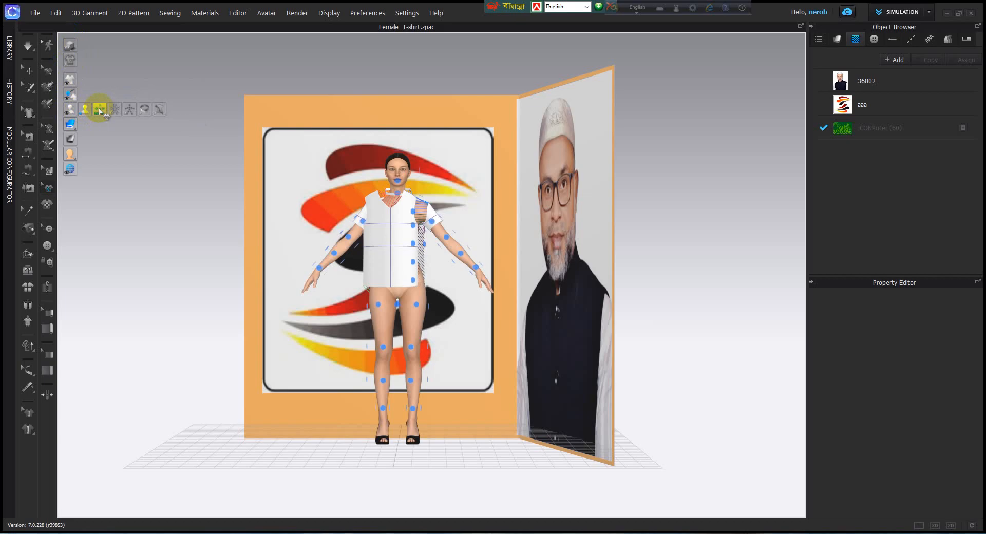
scroll(383, 220, "up", 3)
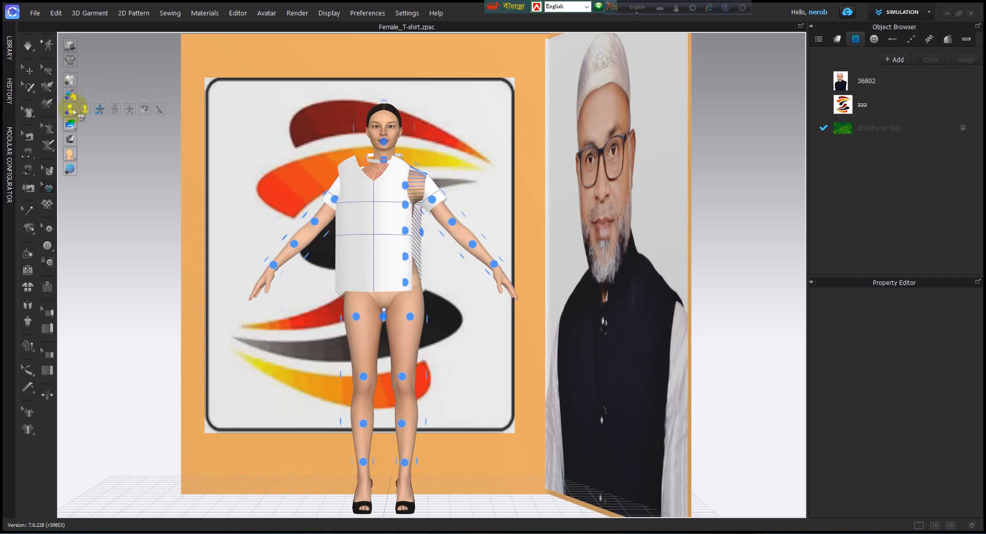
left_click(99, 109)
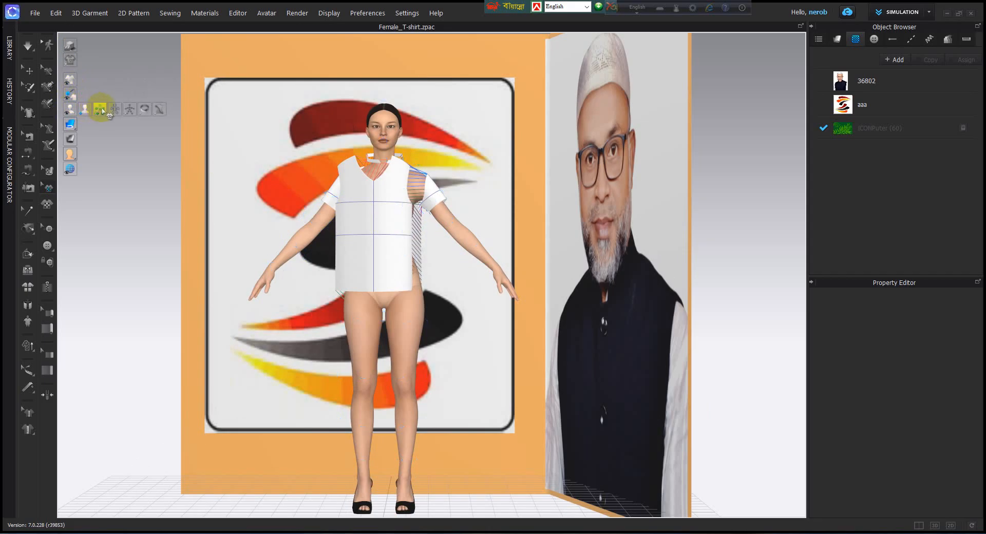
left_click(99, 109)
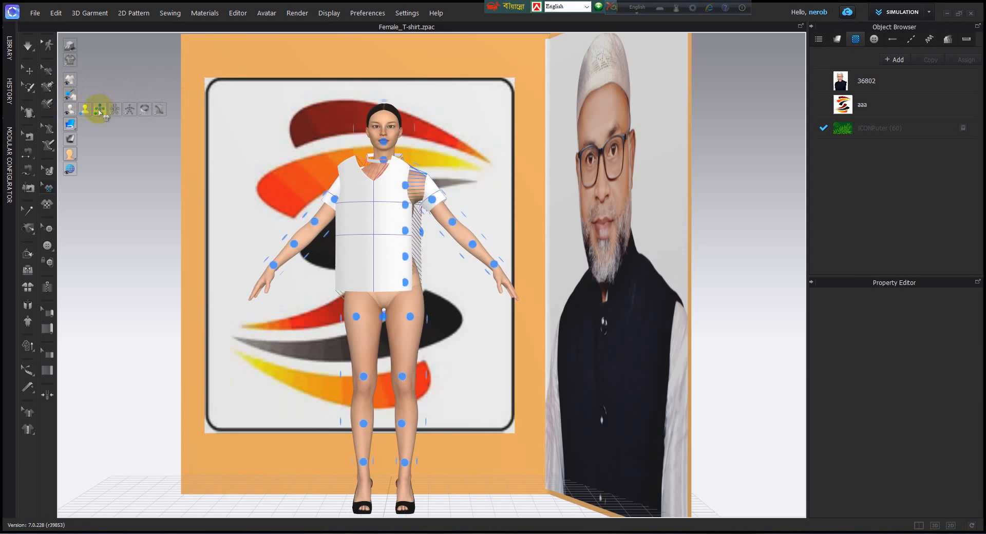
left_click(114, 109)
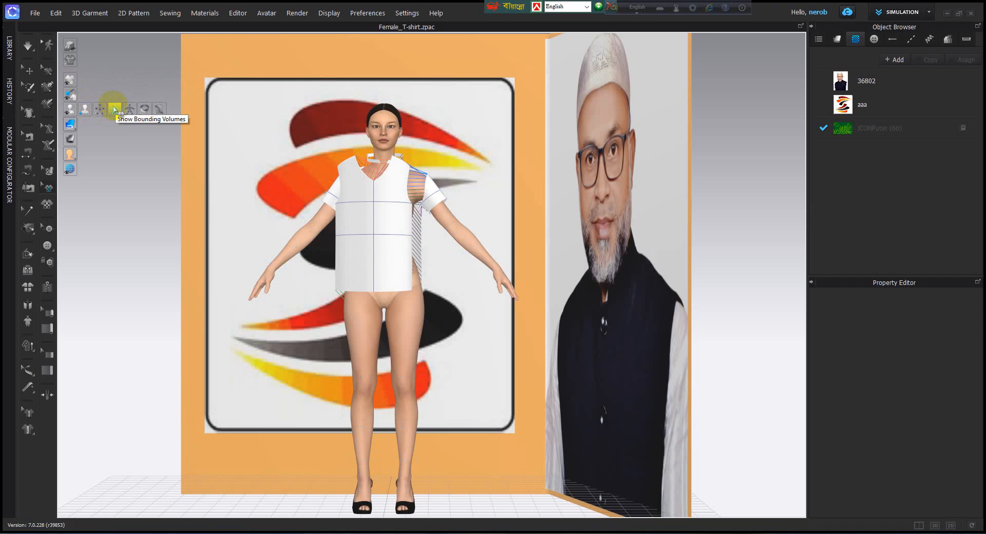
Step: Show the avatar's bounding volumes and hide them again
left_click(115, 110)
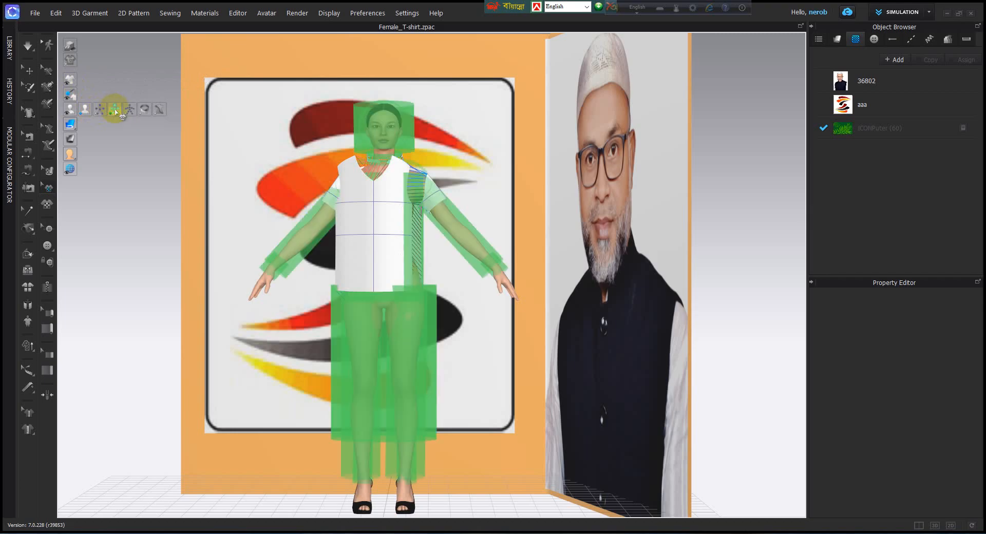
left_click(115, 109)
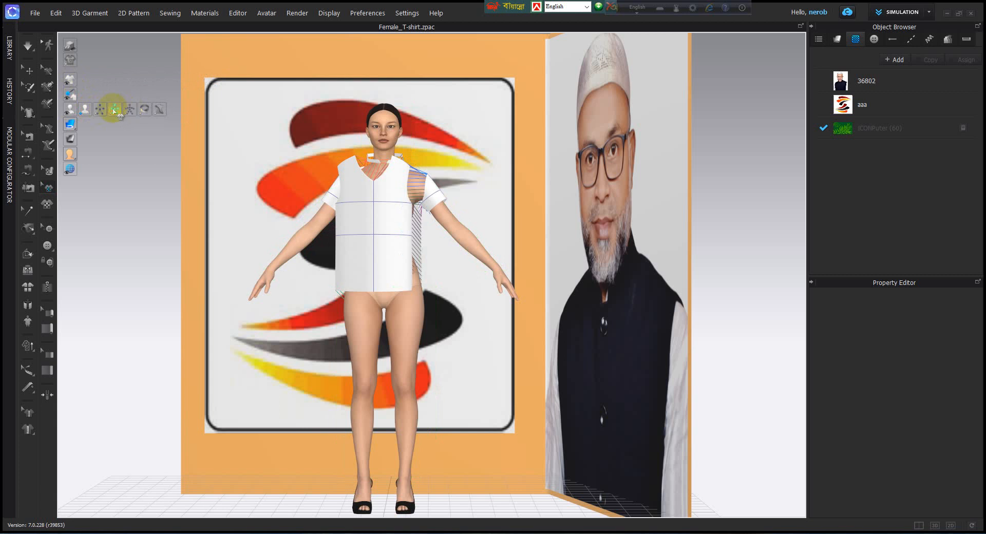
left_click(115, 110)
left_click(115, 110)
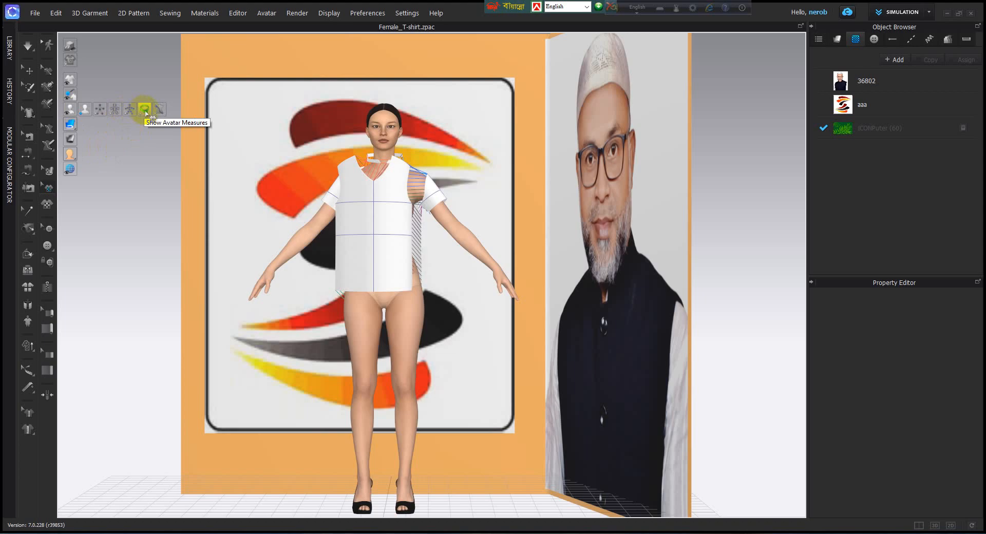
Step: Show the avatar measures on the body in the 3D window
left_click(144, 111)
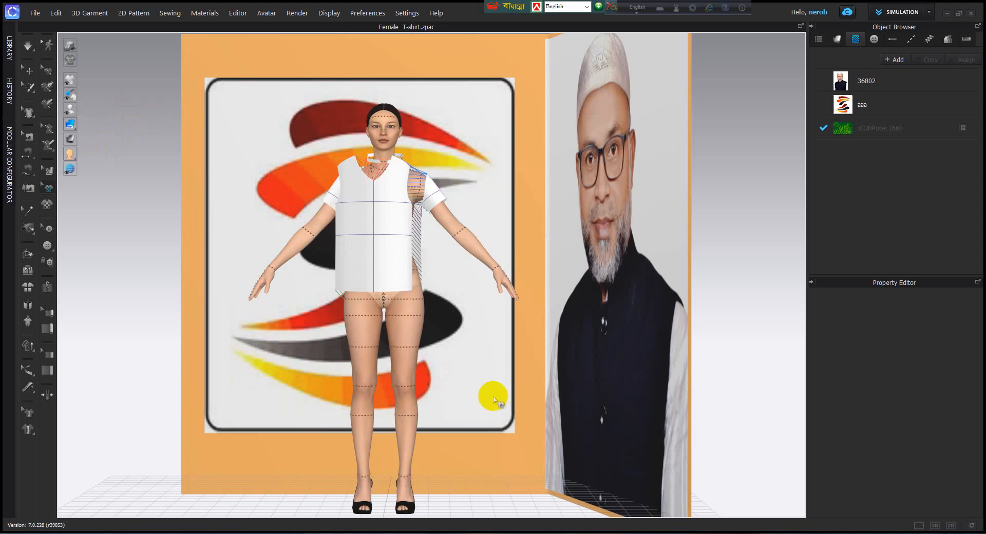
scroll(374, 327, "up", 2)
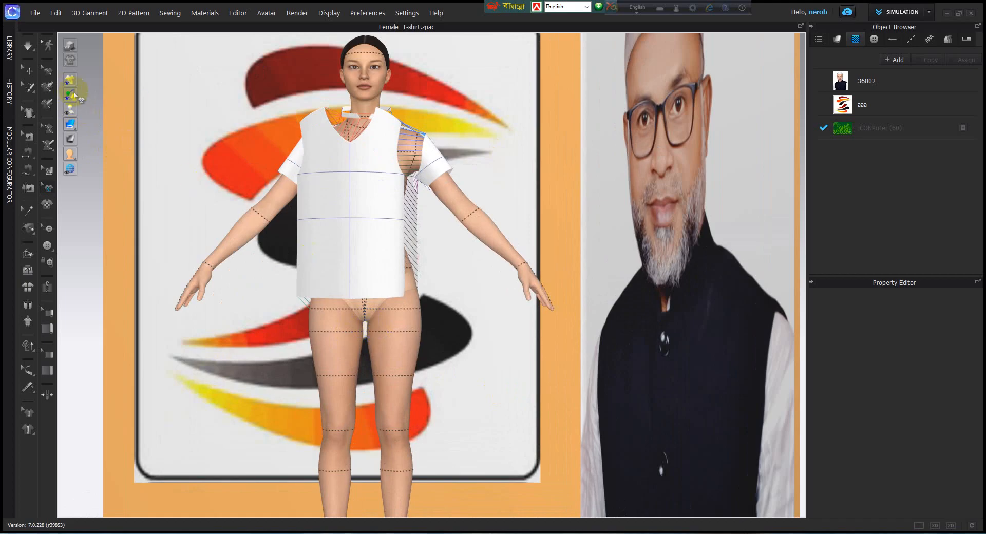
Step: Hide the avatar measures on the body in the 3D window
mouse_move(70, 109)
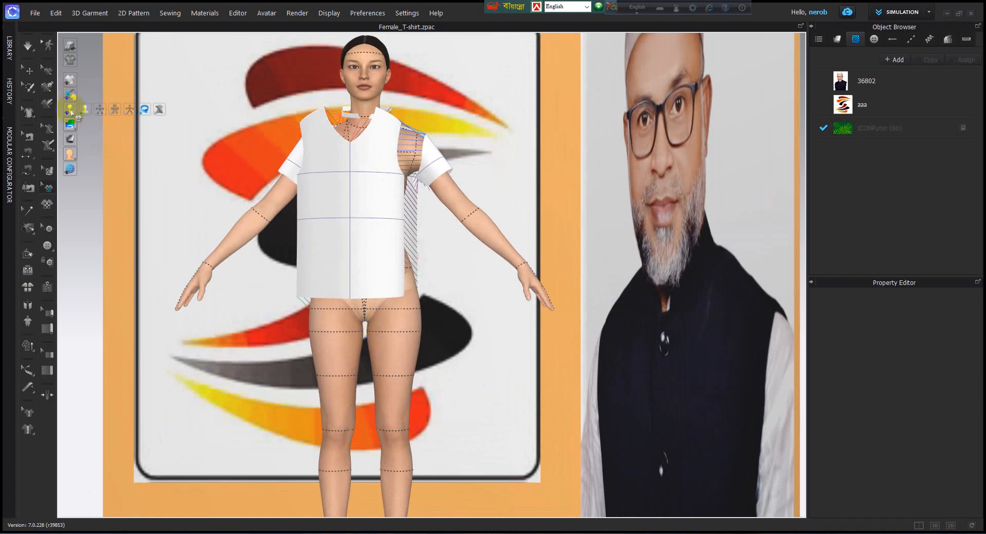
left_click(146, 109)
mouse_move(72, 124)
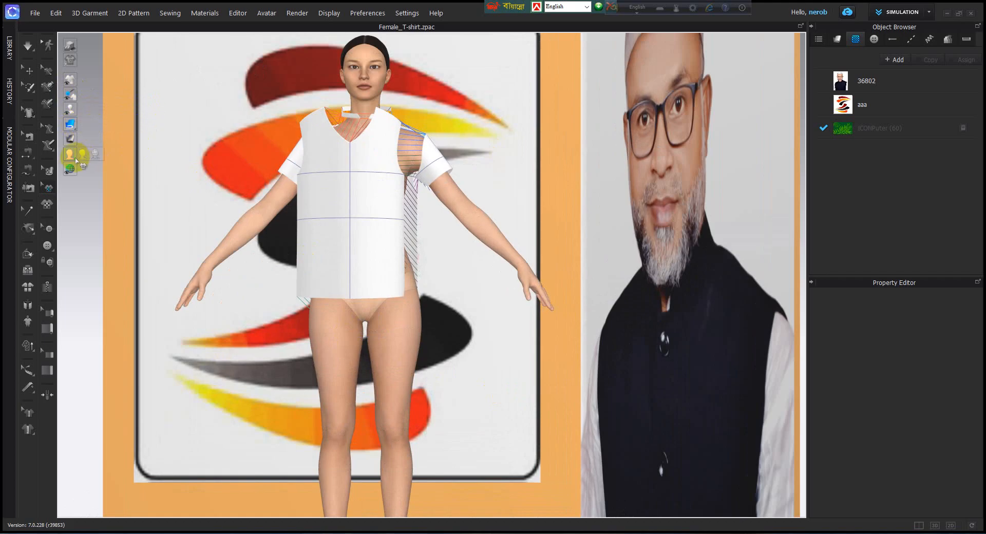
Step: Show the light control above the avatar in the 3D window
mouse_move(71, 170)
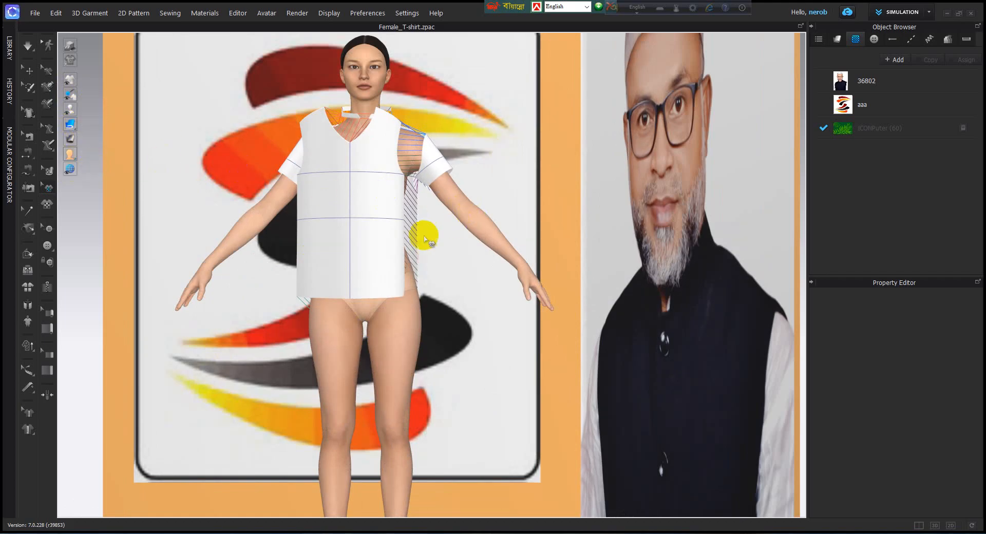
left_click(69, 169)
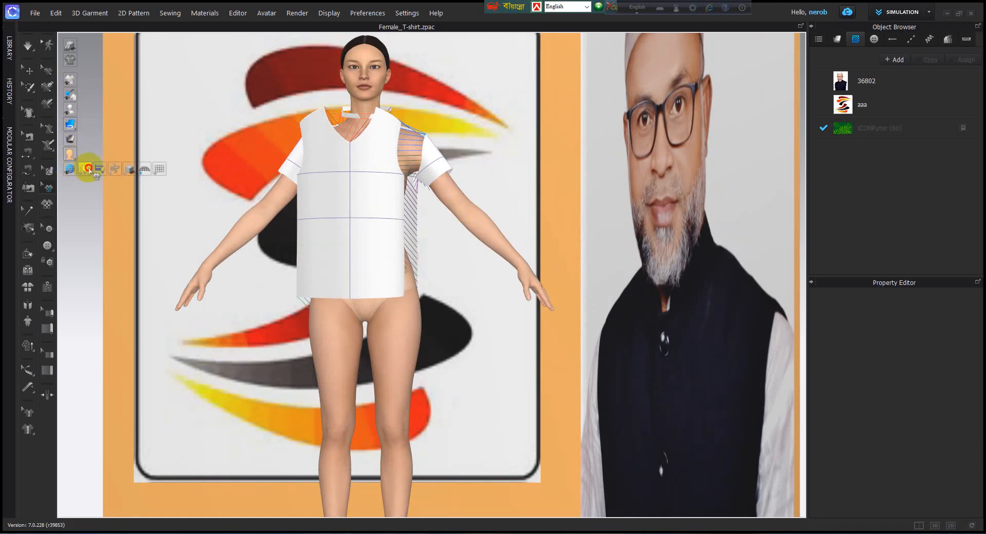
left_click(83, 168)
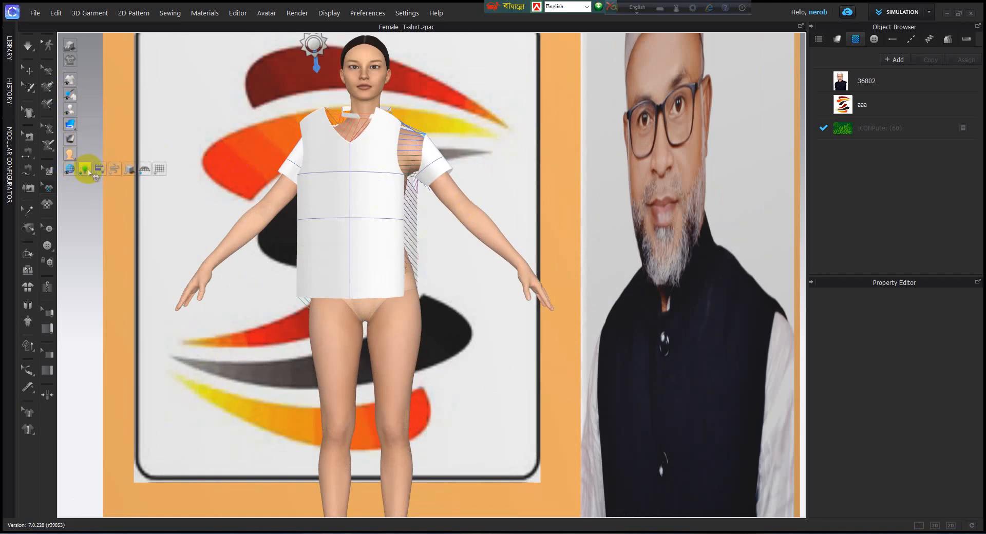
Step: Show the overlay grid lines across the 3D view, look at them and hide them again
left_click(159, 169)
scroll(253, 276, "down", 5)
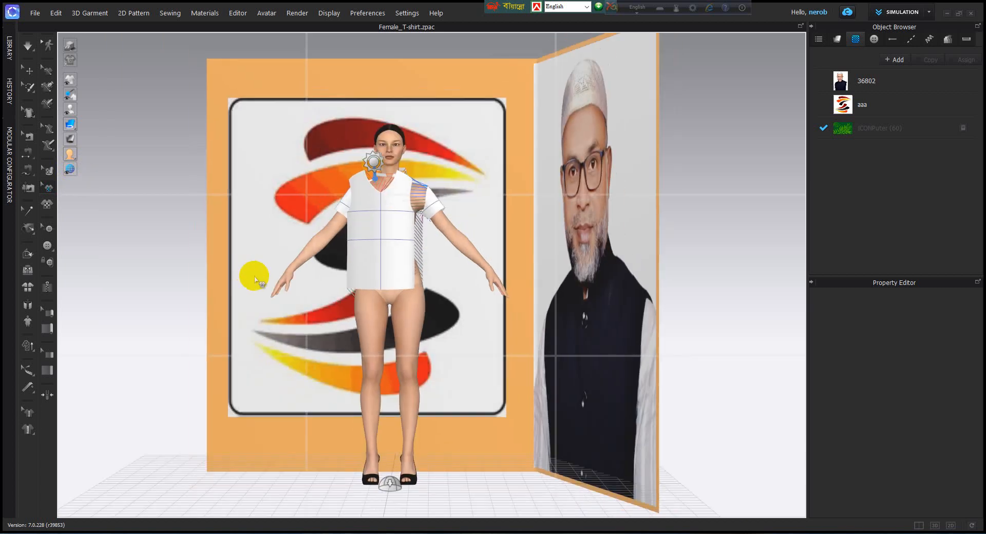
middle_click_drag(266, 309, 257, 253)
left_click(35, 174)
mouse_move(73, 169)
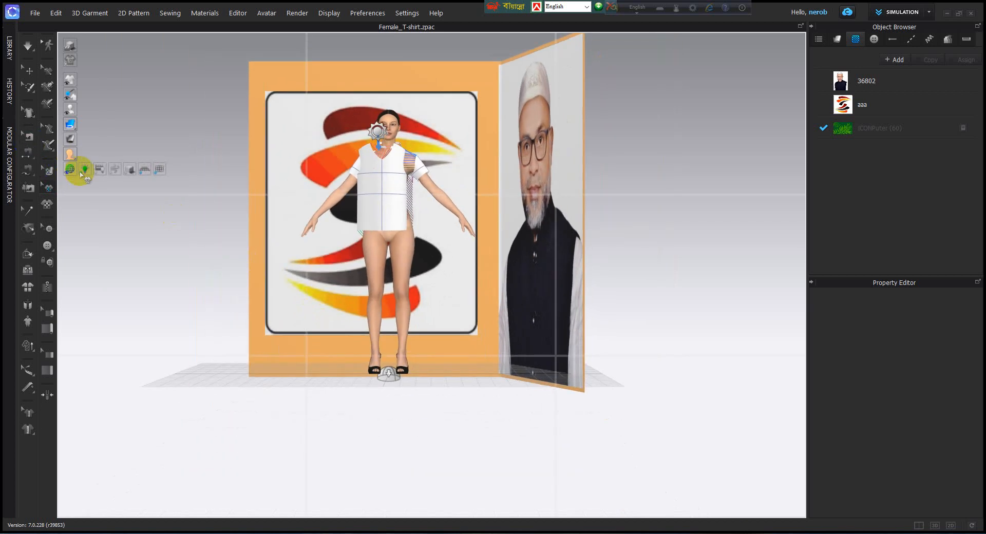
left_click(161, 171)
Step: Show the shadows in the 3D window and hide them again
left_click(145, 170)
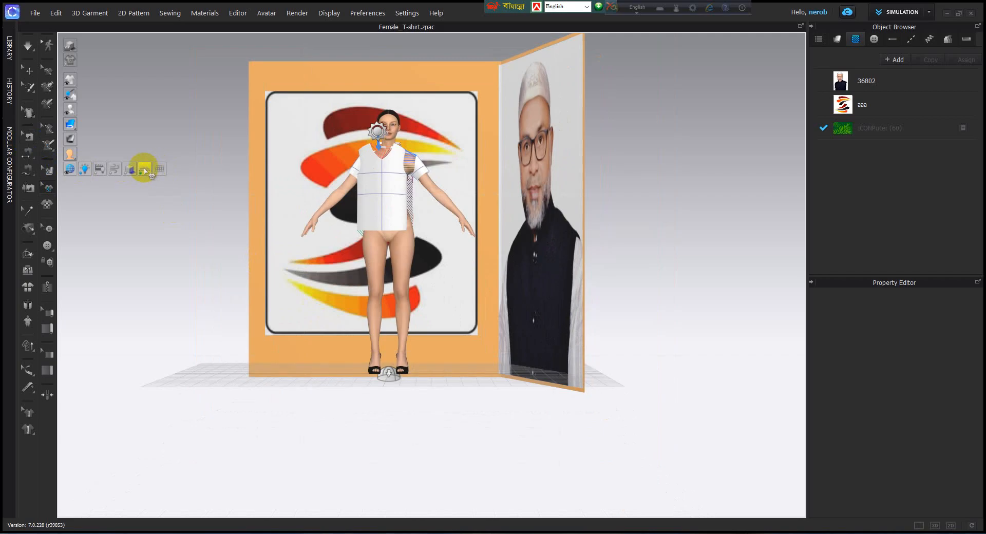
left_click(130, 170)
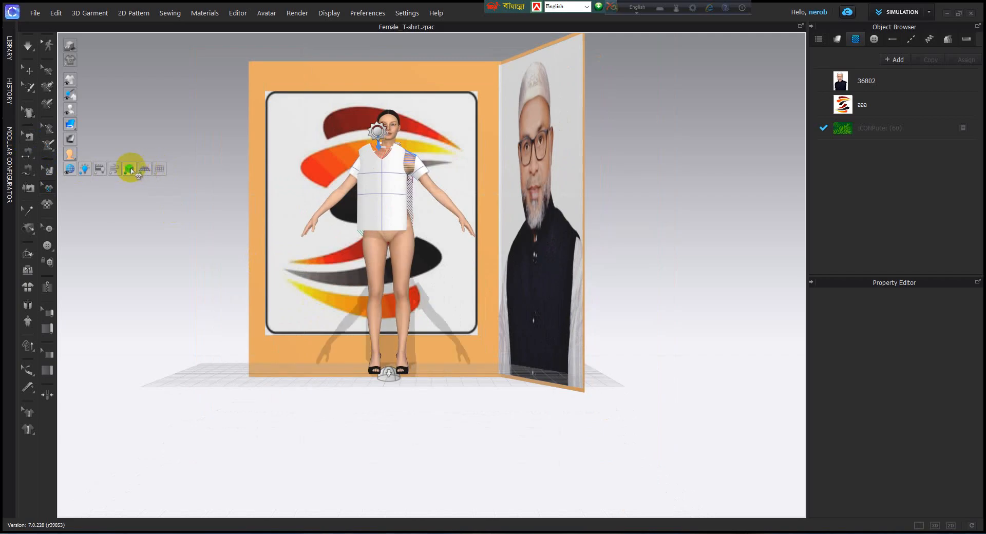
left_click(131, 171)
left_click(131, 171)
left_click(131, 171)
left_click(112, 172)
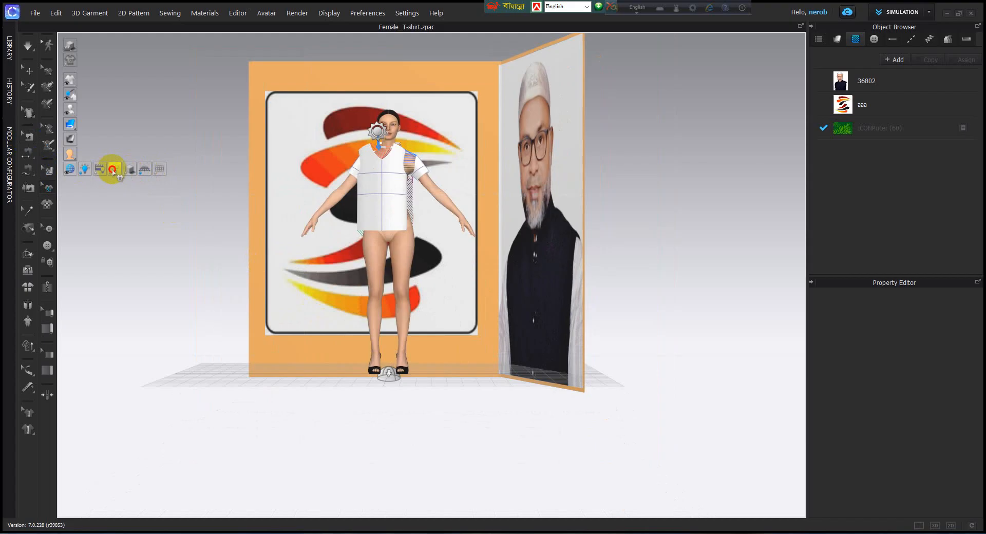
left_click(113, 170)
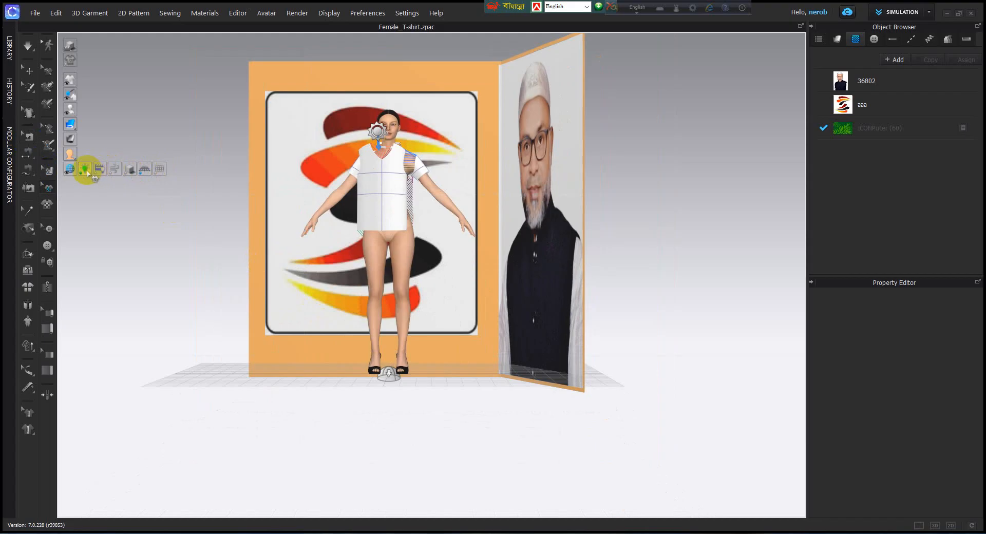
Step: Hide the light control in the 3D window
left_click(86, 171)
left_click(86, 171)
left_click(86, 171)
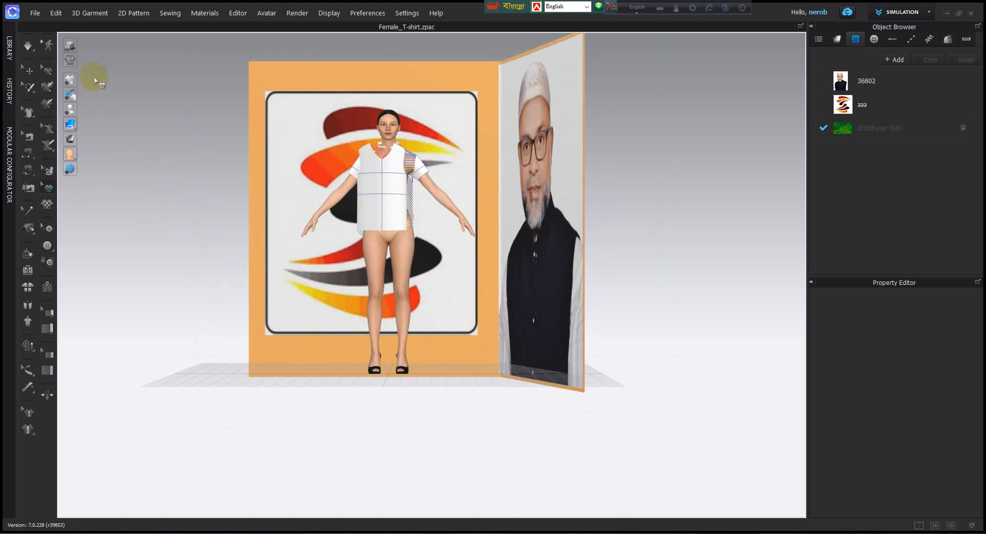
left_click(51, 165)
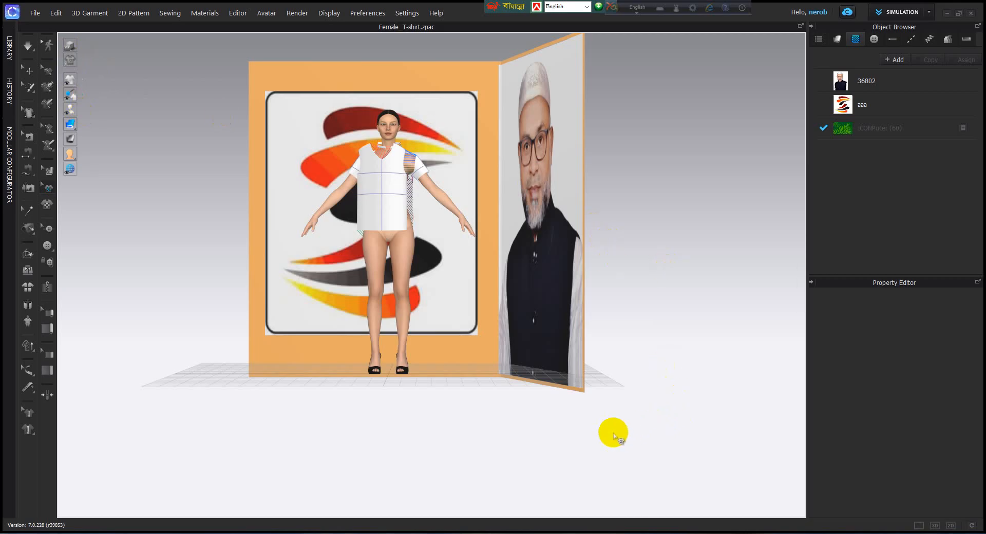
Step: Switch the window layout through 3D/2D split, 3D only and 2D only, and reset it to the default layout
left_click(918, 526)
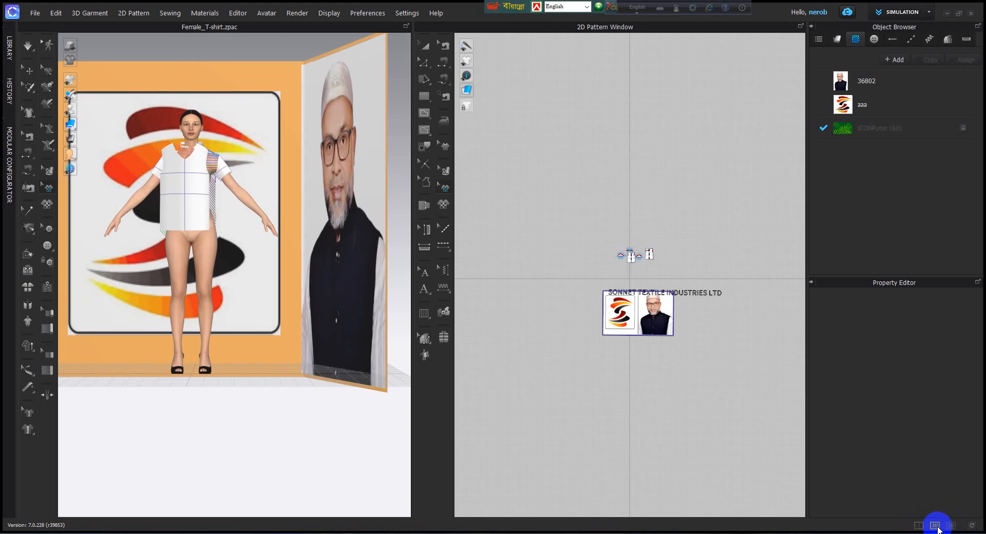
left_click(935, 526)
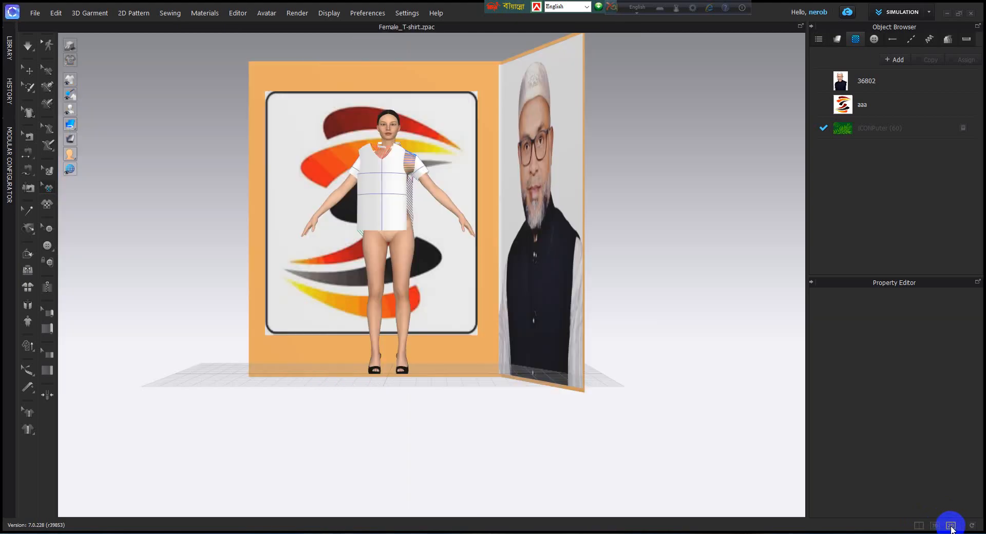
left_click(951, 525)
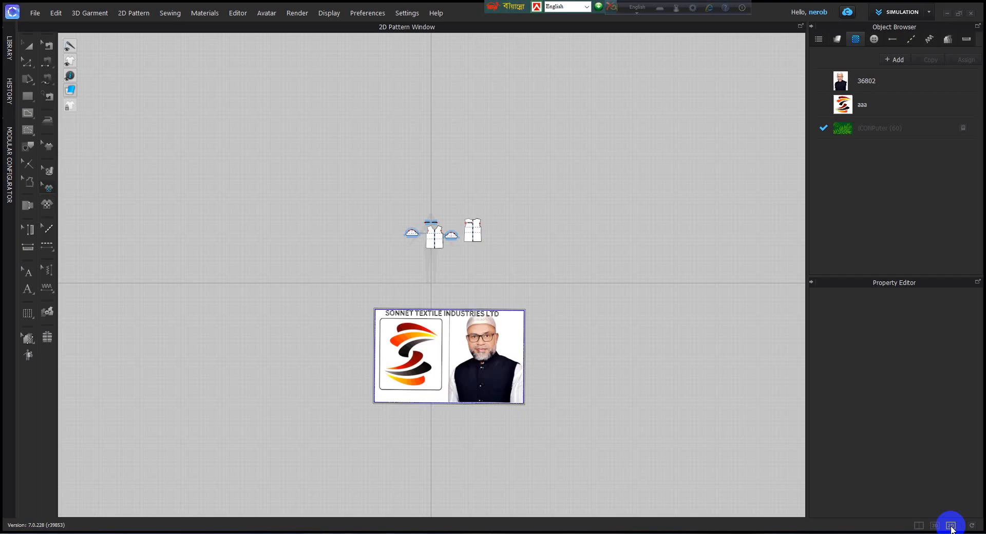
left_click(971, 525)
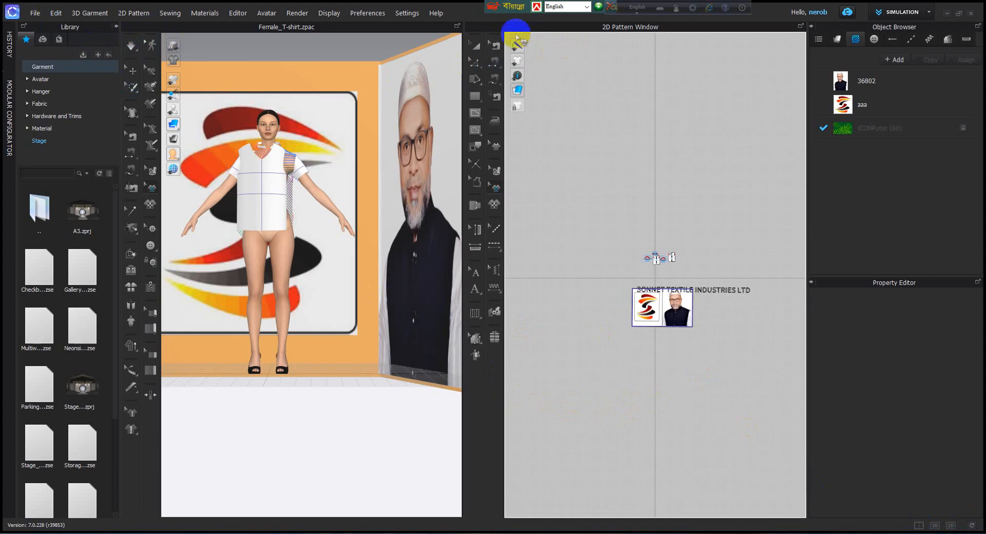
Step: Zoom and pan the 2D pattern window and zoom the 3D window to examine the patterns and the avatar
left_click_drag(538, 42, 414, 446)
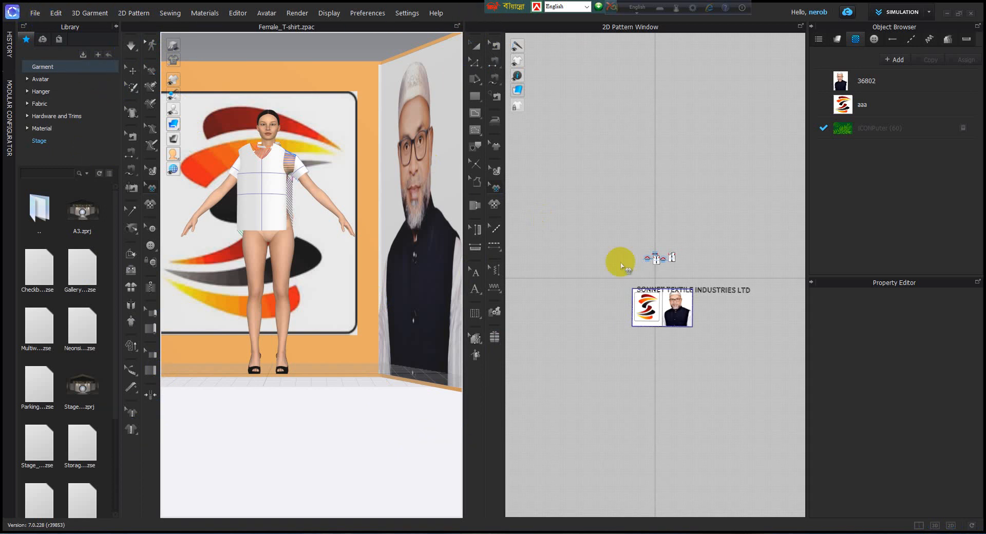
scroll(651, 257, "up", 5)
scroll(653, 226, "down", 4)
scroll(331, 205, "down", 5)
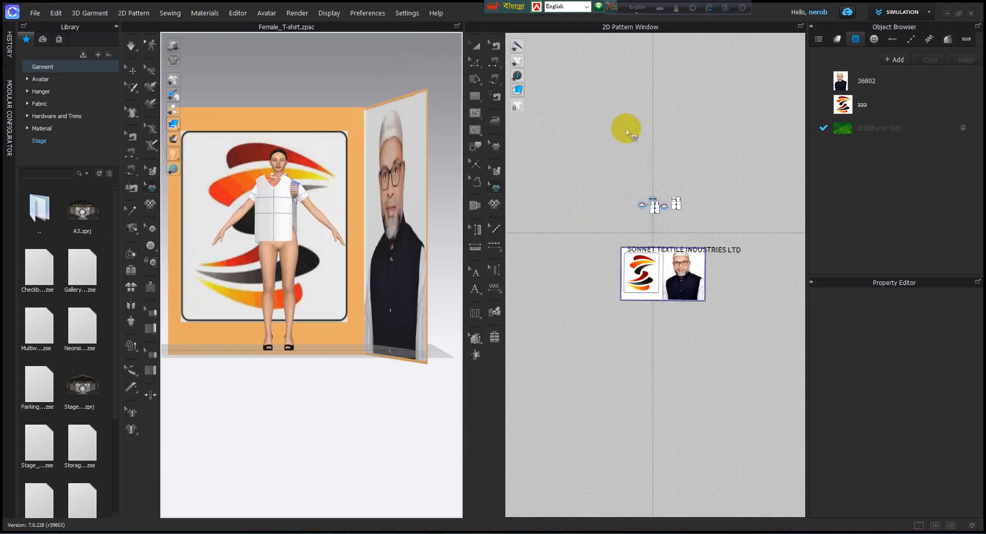
middle_click_drag(629, 132, 621, 197)
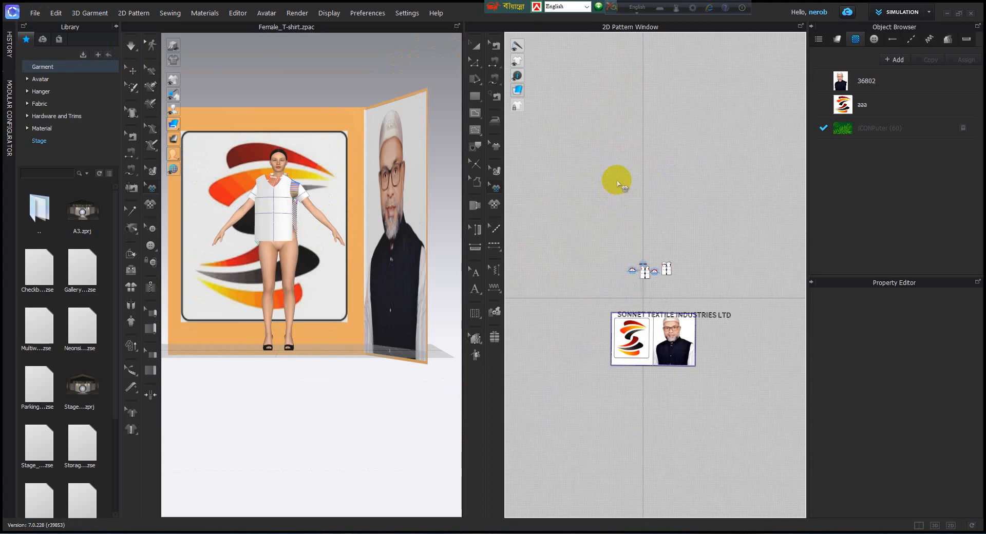
right_click(629, 179)
left_click(362, 212)
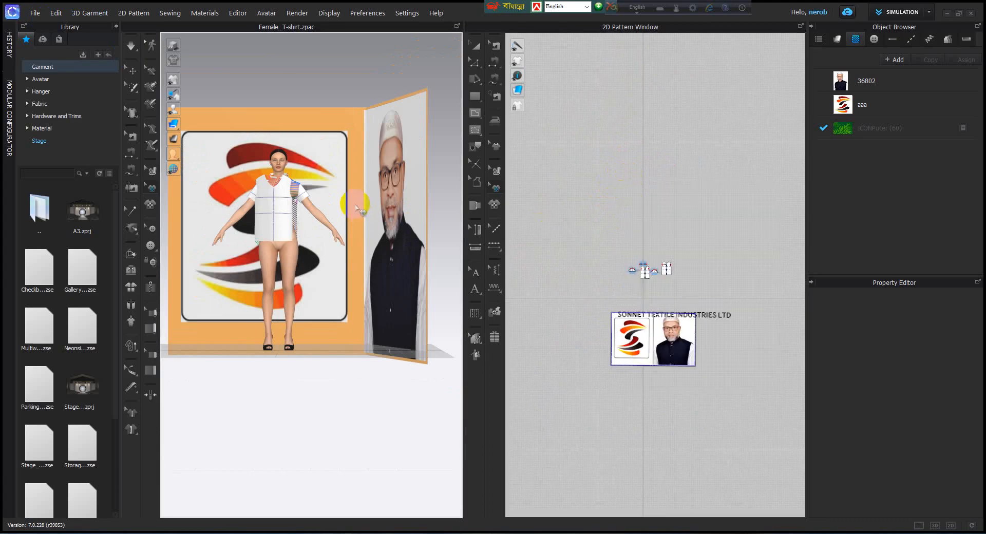
Step: Switch the layout to the 3D window only and orbit around the avatar and the stage panels
left_click(934, 525)
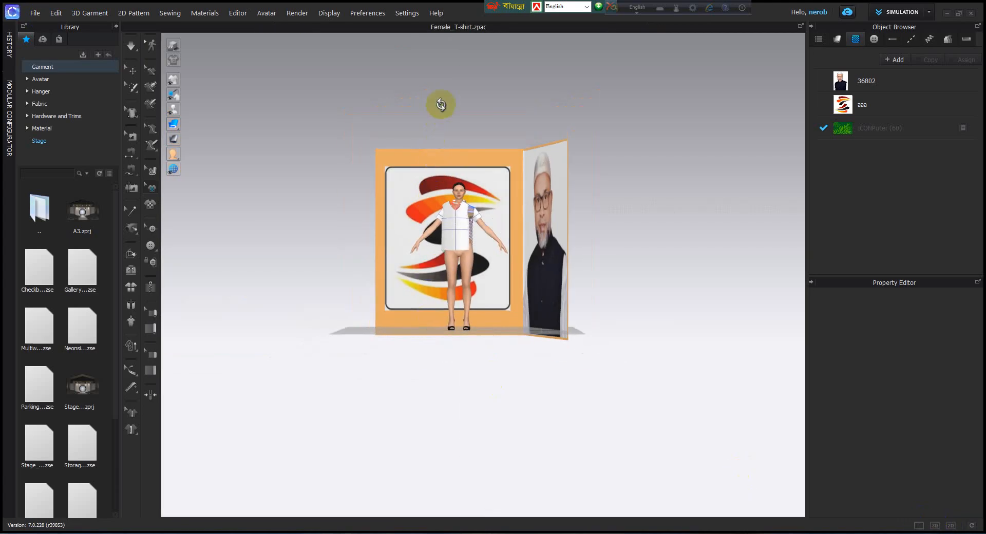
right_click_drag(441, 104, 452, 124)
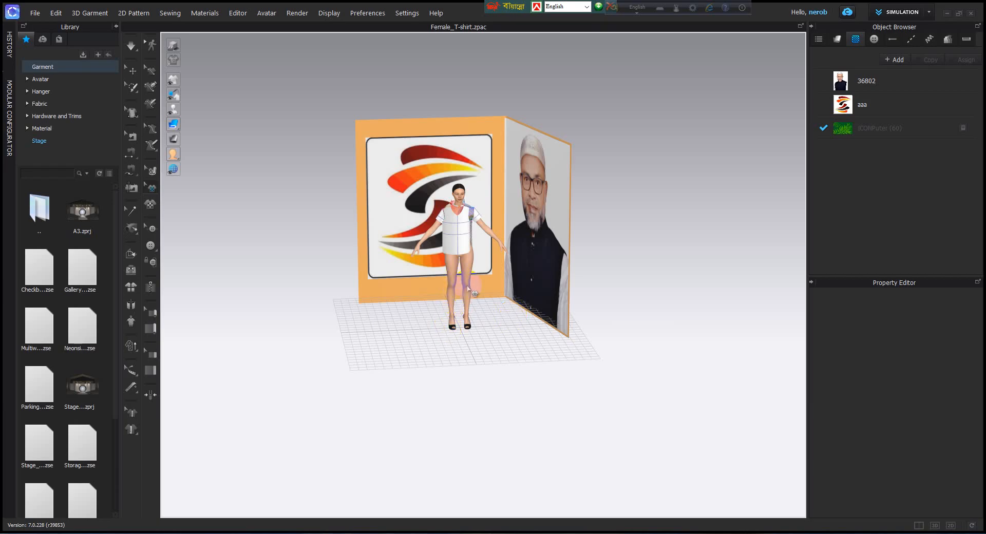
scroll(467, 288, "up", 5)
Step: View the avatar from the preset directions, including front, three-quarter, side and bottom, and return to the front view with the whole stage visible
key("2")
key("3")
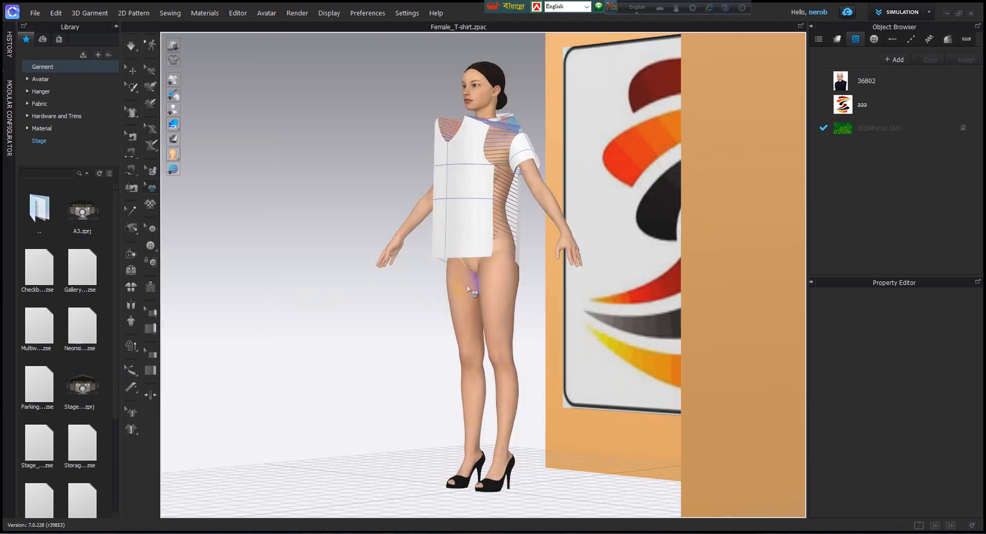
key("4")
key("5")
key("6")
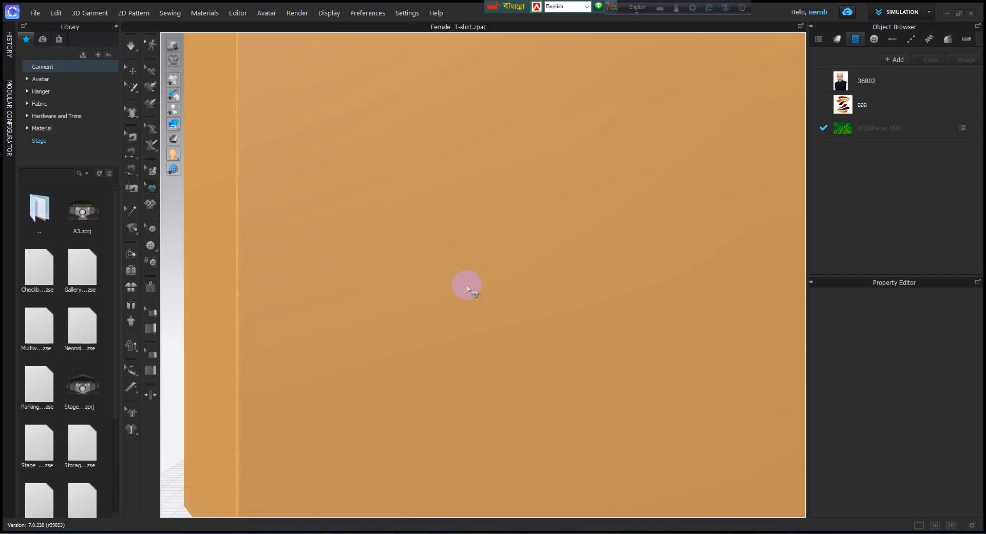
key("0")
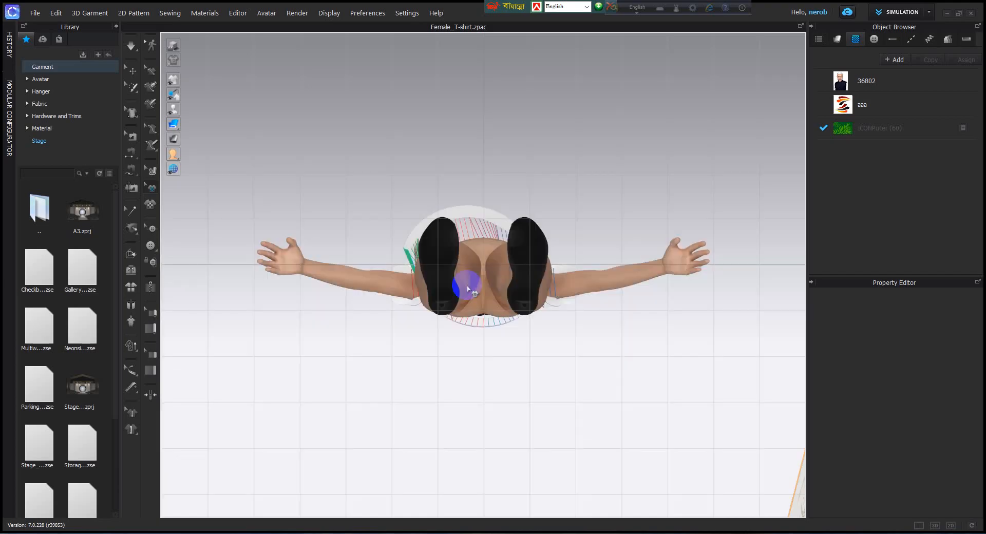
key("2")
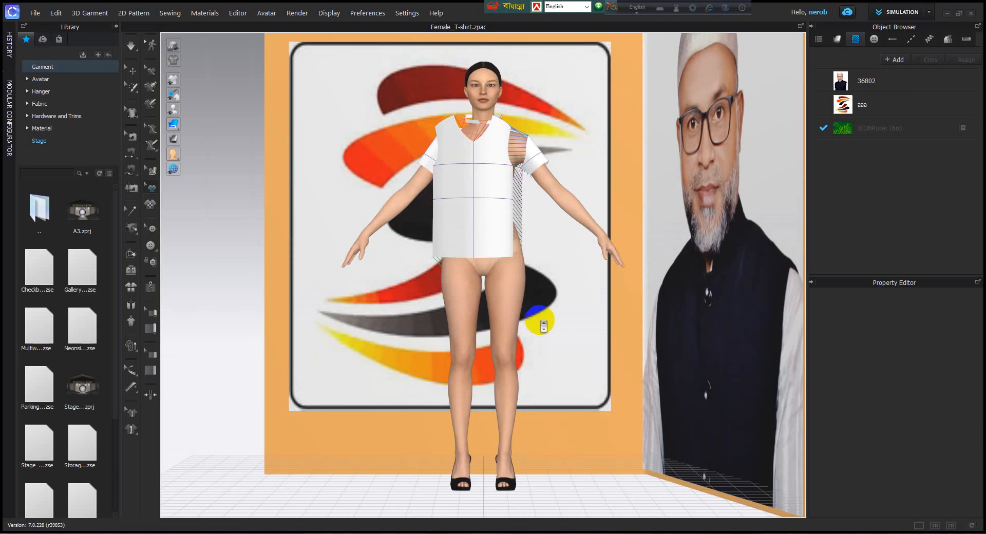
scroll(542, 322, "down", 3)
scroll(544, 322, "down", 3)
middle_click_drag(579, 318, 552, 327)
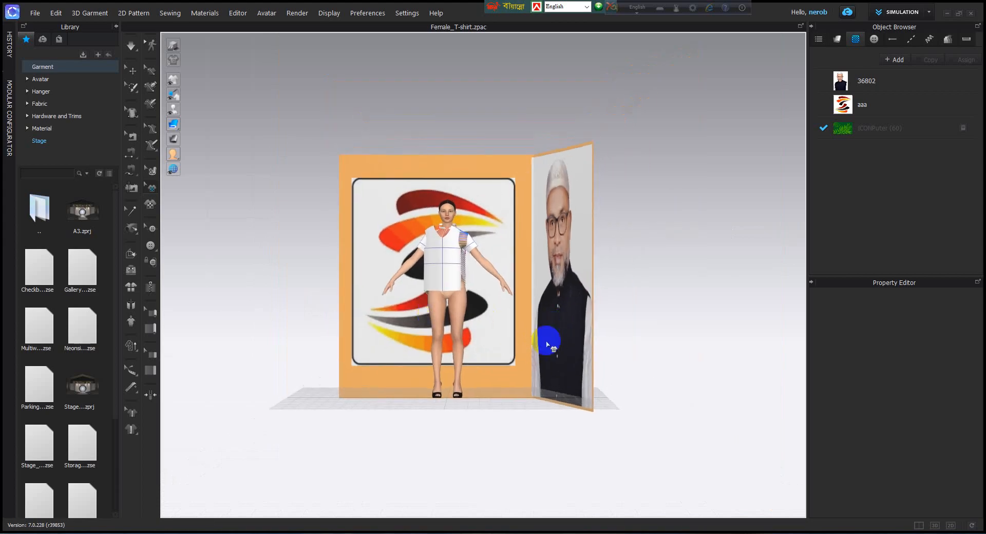